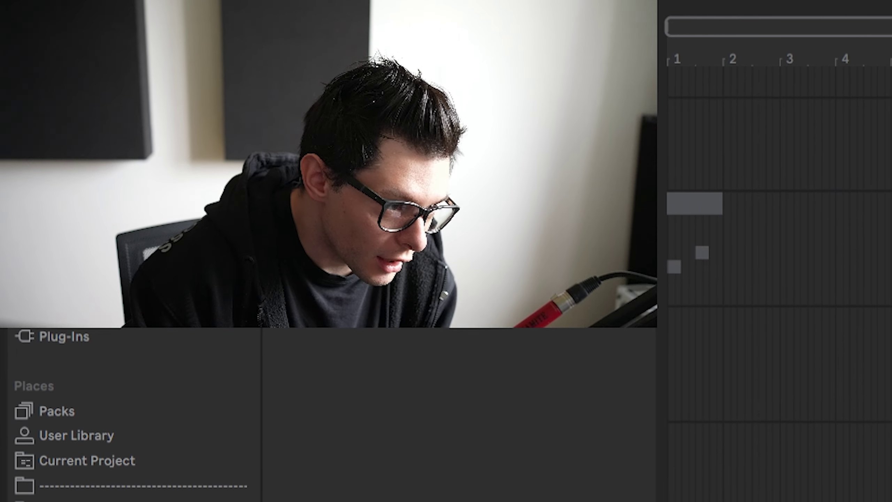
Step: Browse the basses in the SDD sample folder and preview SDD_bass_boobie_milk_A.wav from Transient Heavy
left_click(84, 500)
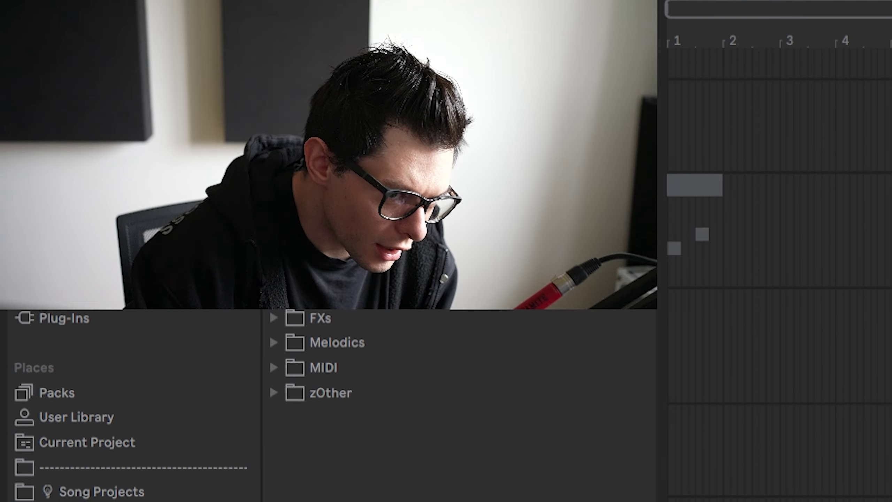
left_click(323, 248)
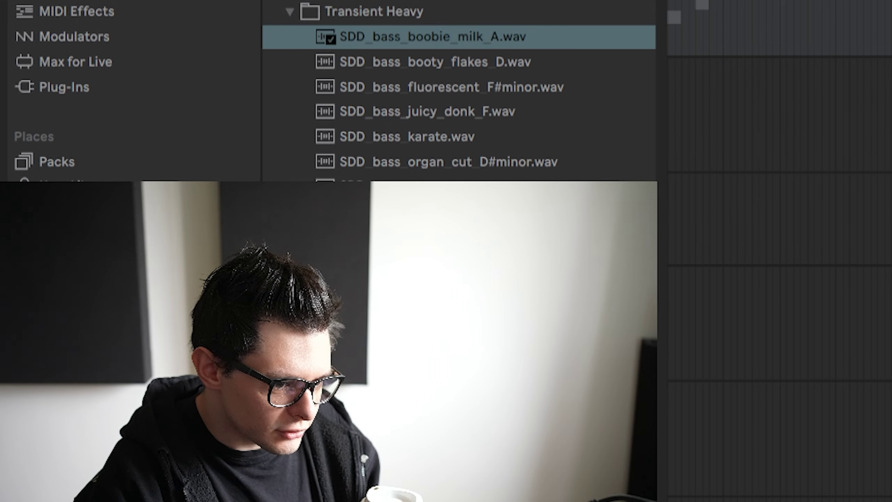
left_click(438, 43)
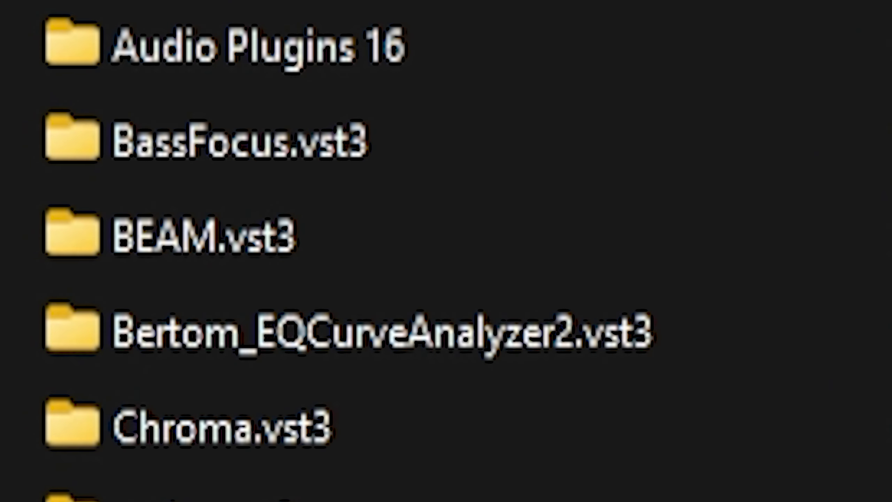
scroll(446, 251, "down", 9)
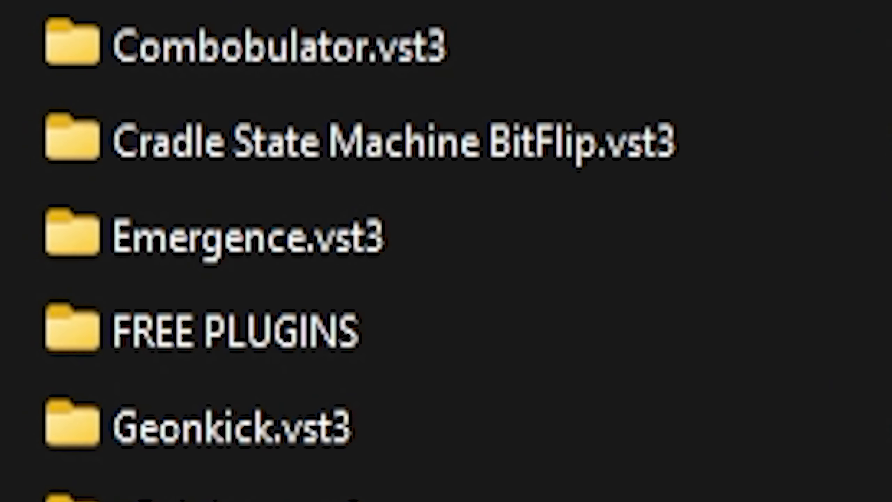
scroll(446, 251, "down", 3)
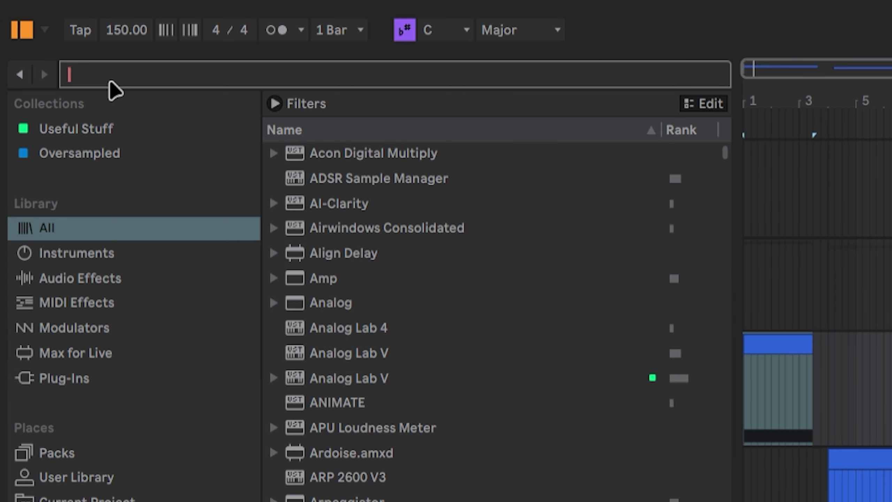
Step: Search the whole library for .VST, sort the results by rank and view the highest-ranked plug-ins
type("ST")
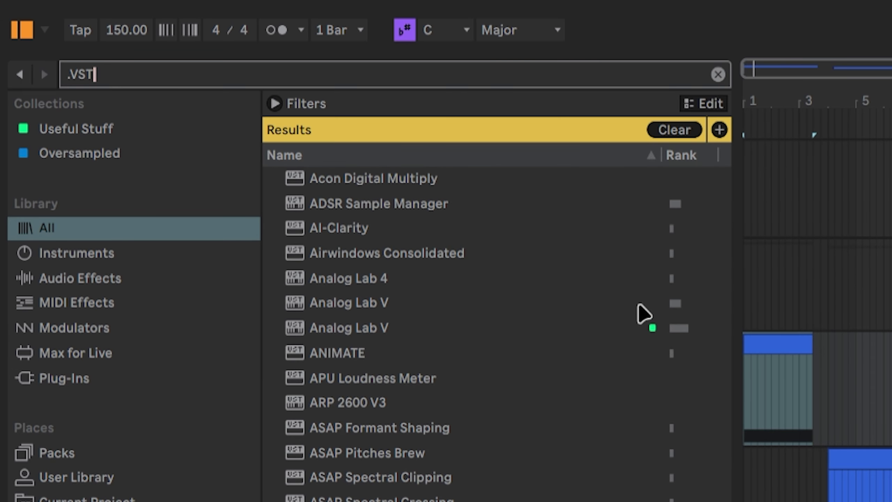
left_click(688, 155)
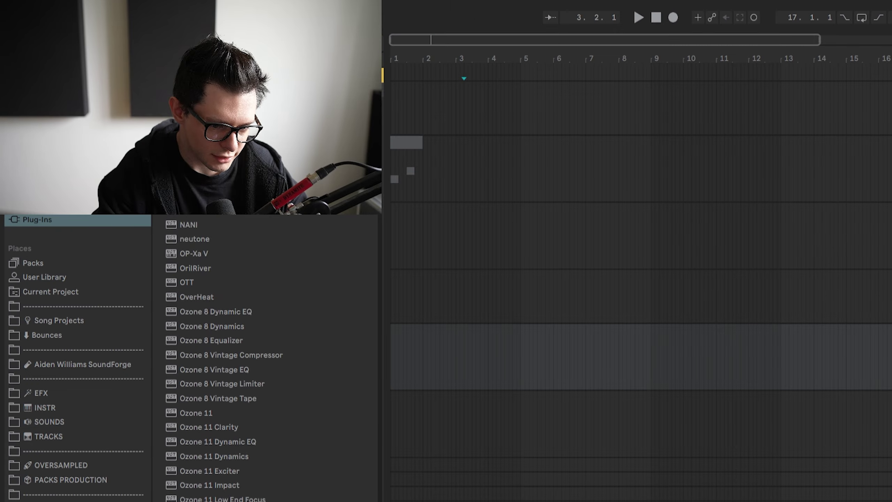
scroll(242, 351, "up", 15)
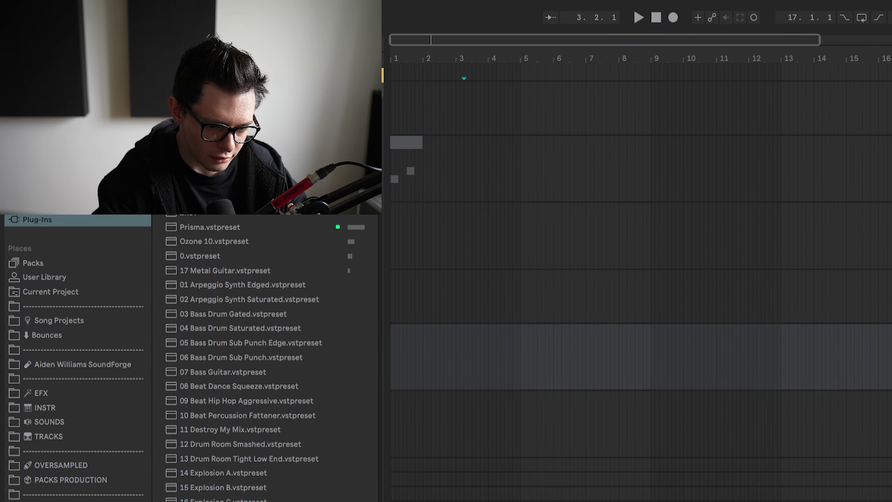
scroll(242, 352, "up", 10)
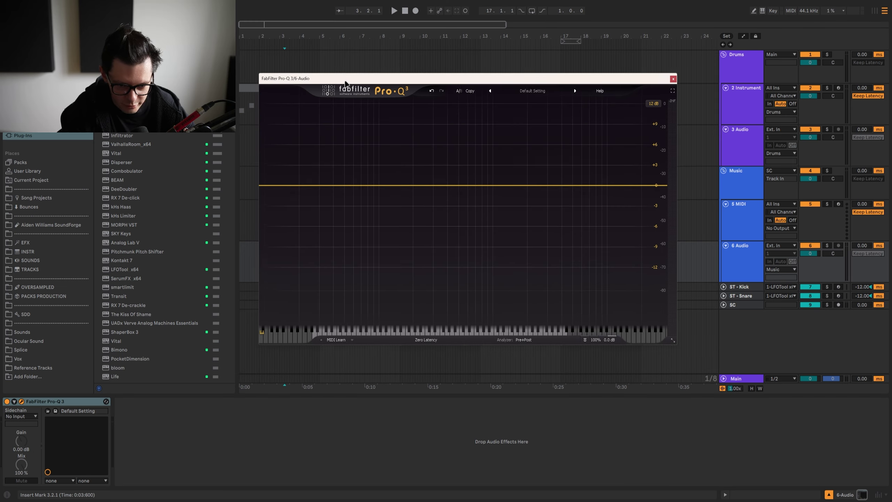
Step: Collapse the device view and move the FabFilter Pro-Q 3 window down below the tracks
left_click_drag(345, 86, 333, 117)
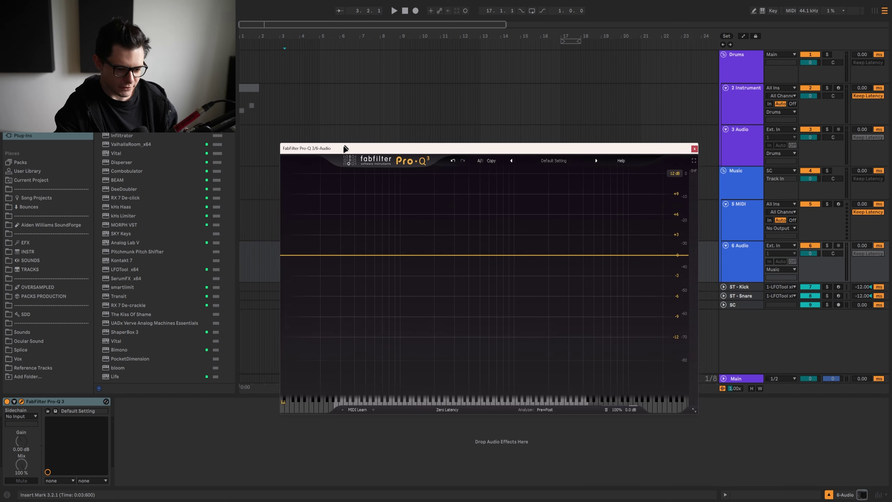
left_click_drag(344, 146, 364, 115)
left_click_drag(366, 117, 366, 116)
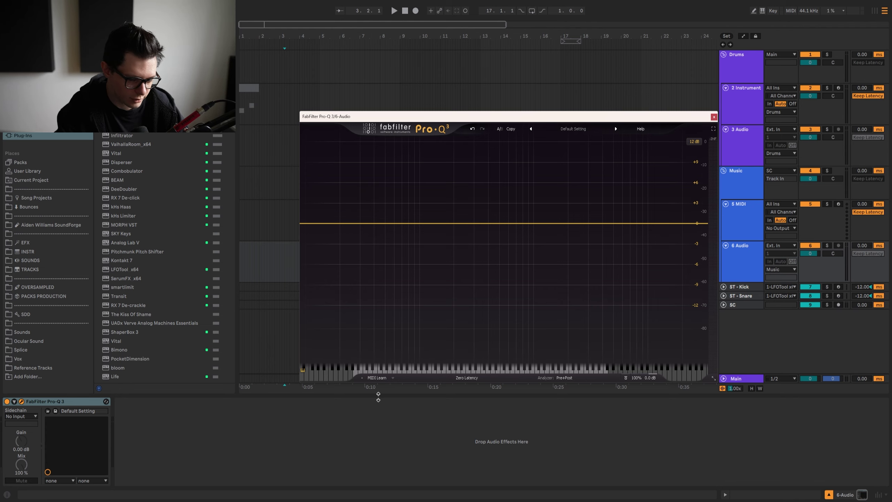
left_click_drag(378, 396, 379, 491)
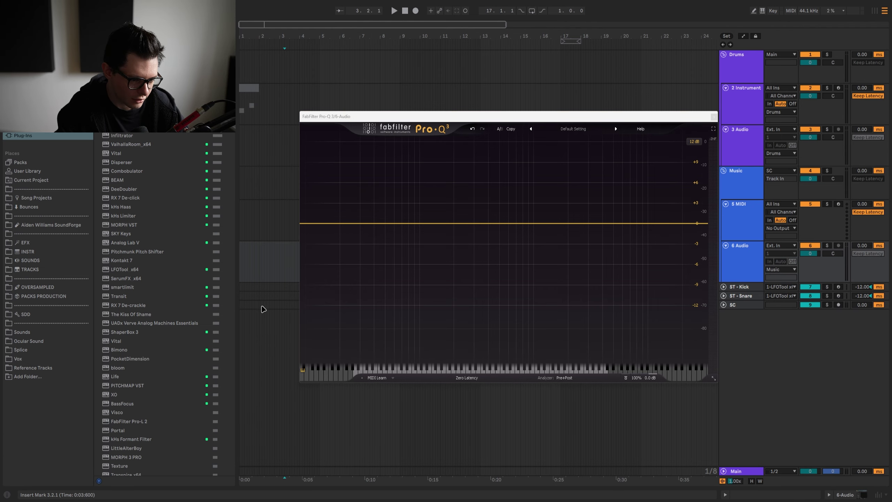
left_click_drag(379, 119, 317, 223)
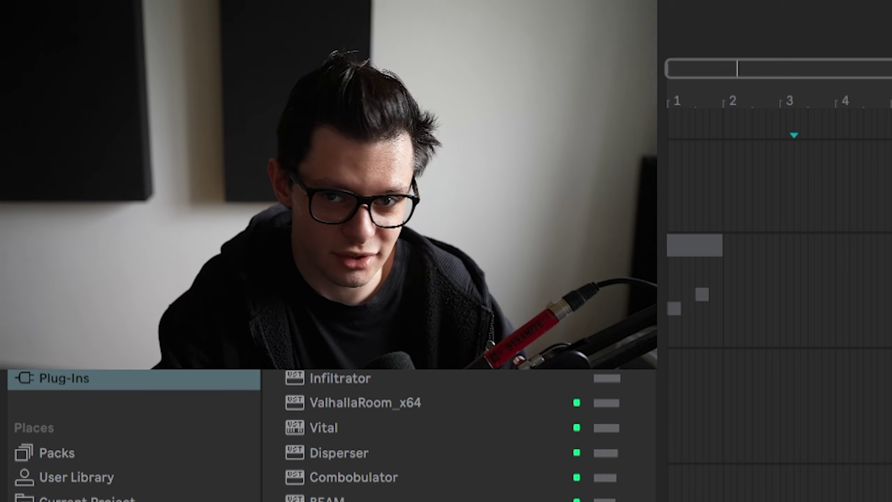
left_click_drag(316, 221, 326, 404)
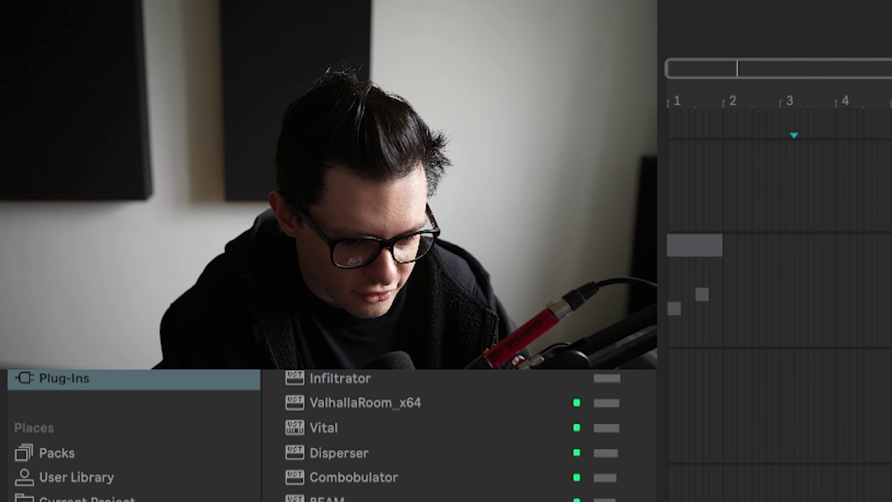
Step: Open the SDD sample folder in the browser
left_click(48, 315)
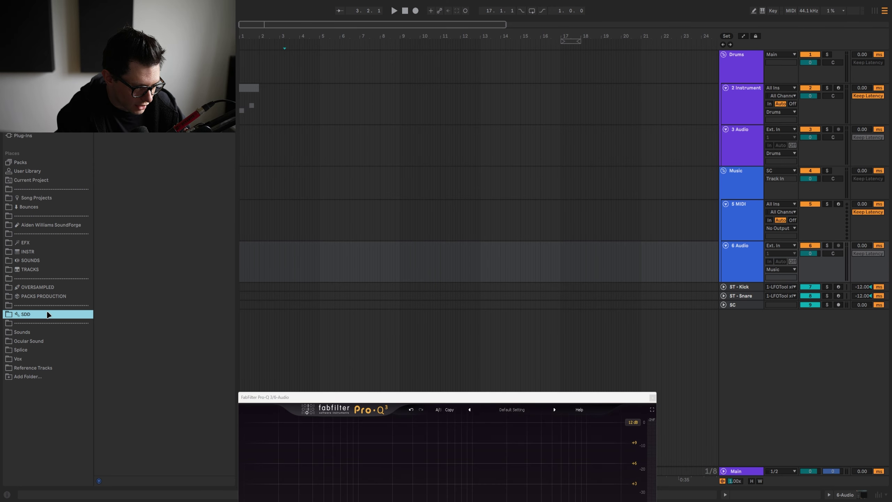
left_click(49, 228)
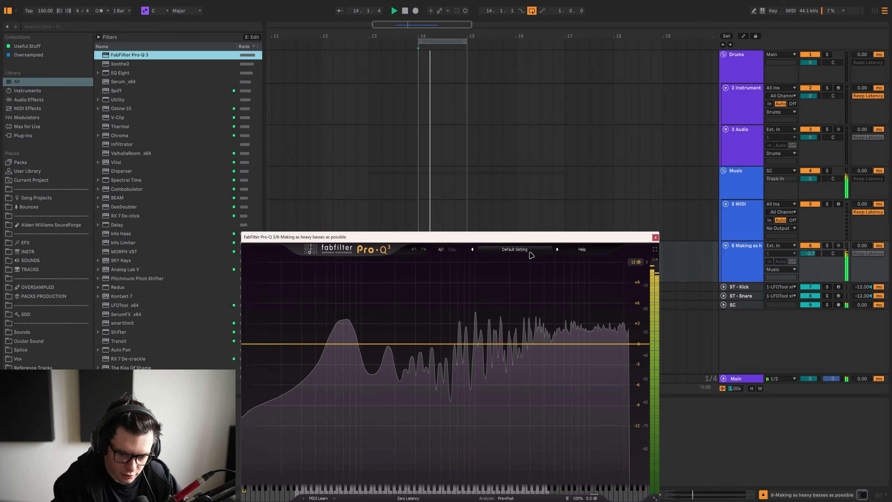
Step: Add a 36 dB/oct low cut at about 112 Hz on the side channel in Pro-Q 3
left_click_drag(487, 233, 428, 107)
left_click(187, 214)
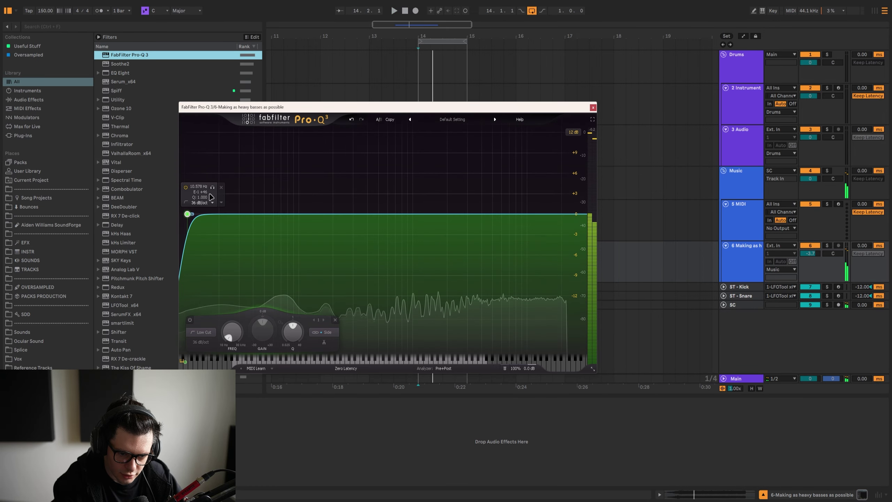
left_click_drag(187, 213, 305, 220)
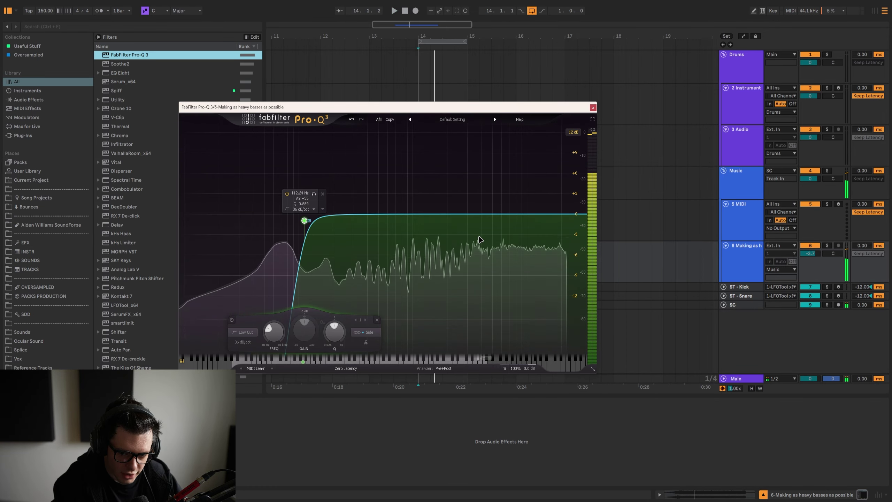
Step: Add a narrow bell at about 1 kHz and boost it during playback to find resonances
mouse_move(415, 213)
left_mouse_down()
mouse_move(412, 190)
mouse_move(416, 210)
left_mouse_up()
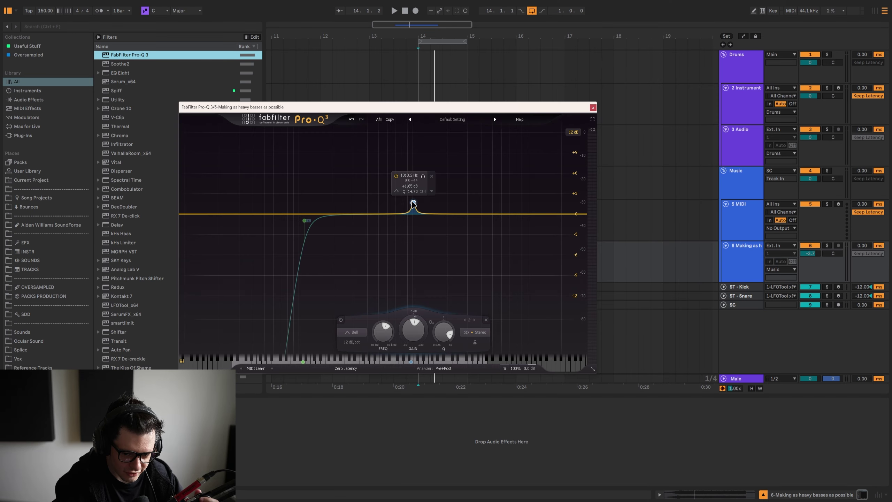
scroll(411, 207, "down", 5)
key("space")
left_click_drag(410, 208, 417, 161)
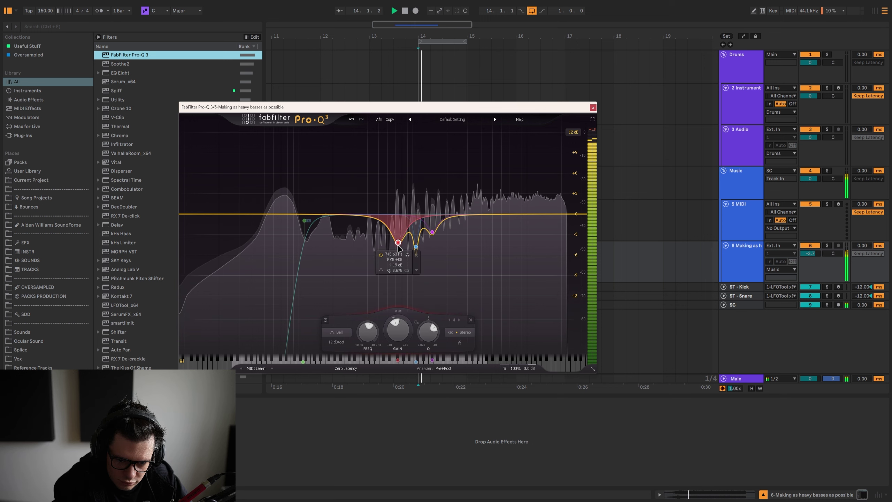
Step: Pull down further bells at about 17.6 kHz, 2.5 kHz and 415 Hz, taking the narrow 415 Hz one to -7.75 dB
left_click_drag(510, 215, 510, 244)
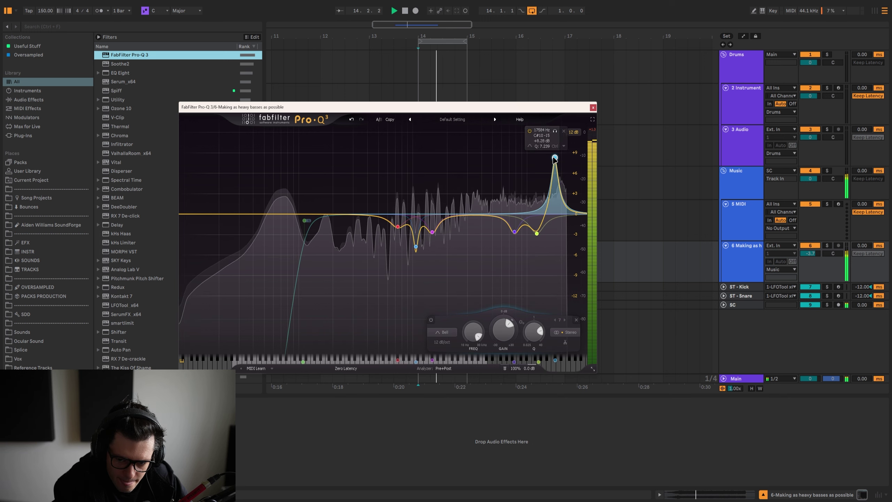
left_click_drag(554, 158, 558, 247)
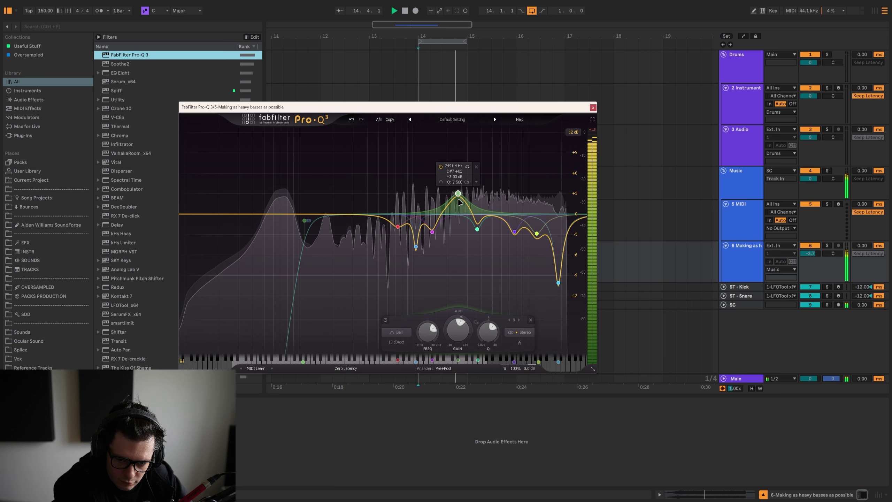
left_click_drag(459, 202, 461, 236)
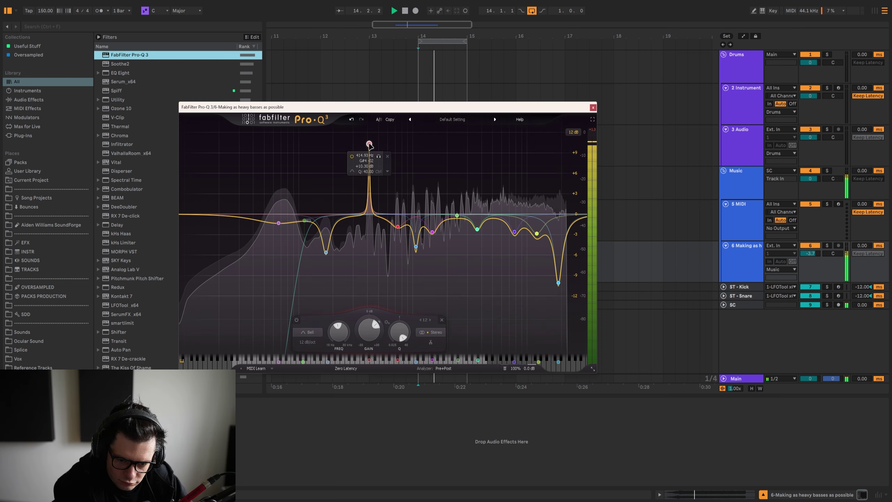
left_click_drag(369, 141, 369, 266)
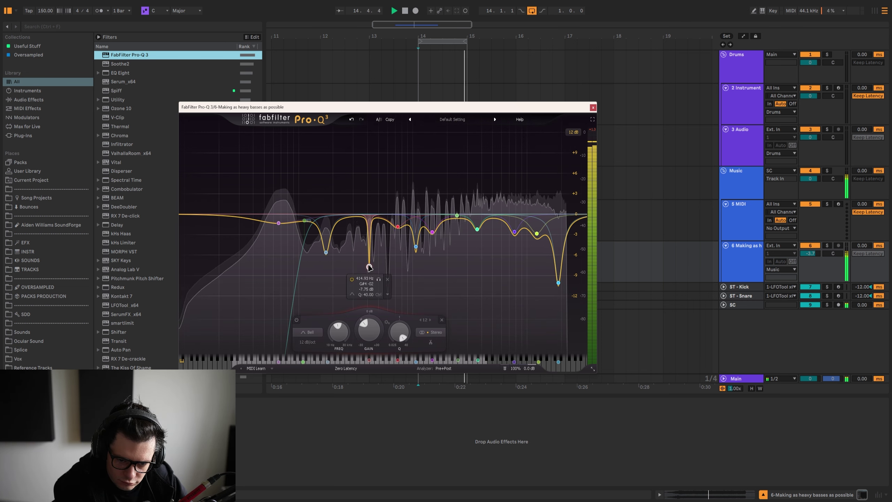
left_click_drag(354, 219, 349, 268)
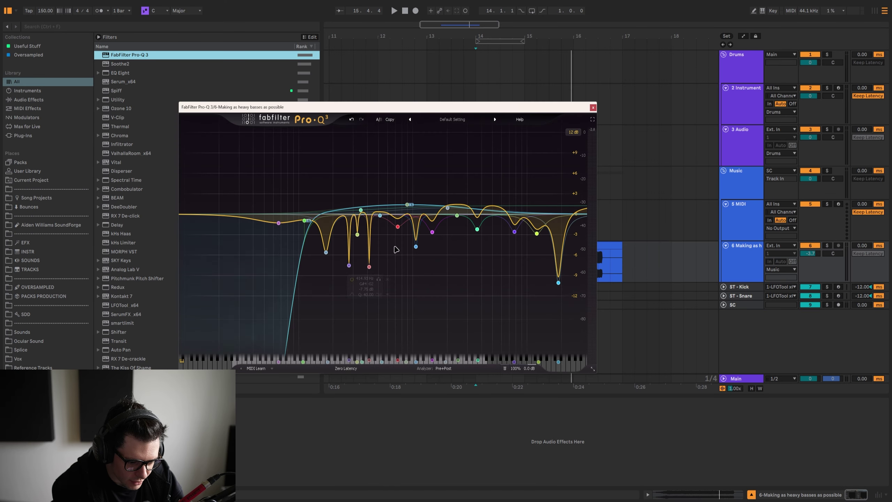
scroll(396, 187, "up", 10)
left_click_drag(458, 205, 418, 189)
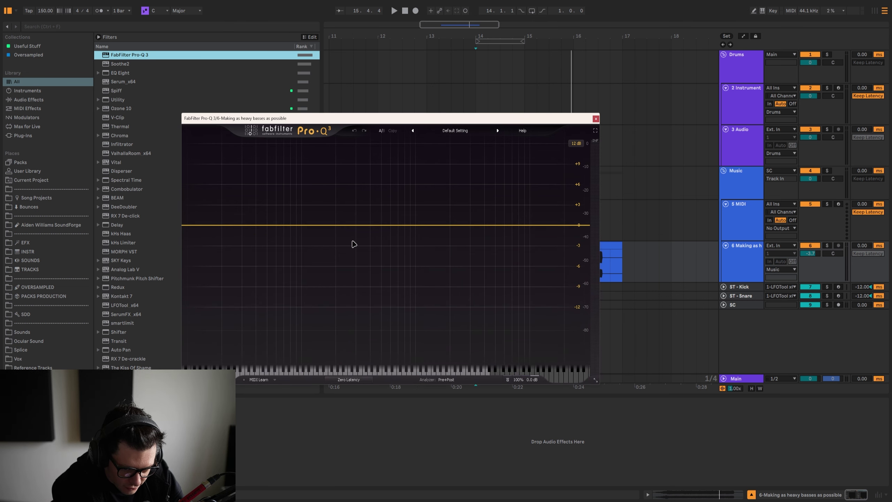
Step: Reshape the bass from a flat curve with bell bands and a slight high shelf at about 21.6 kHz while listening
key("space")
left_click_drag(358, 225, 355, 247)
key("space")
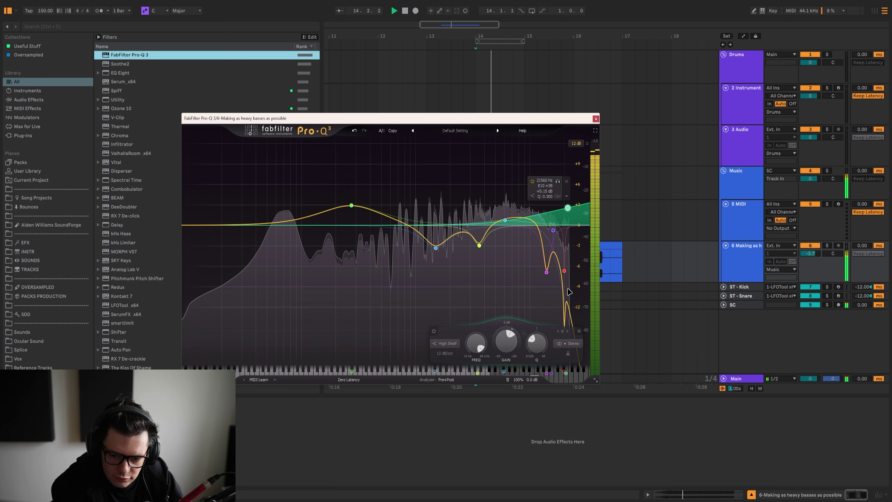
left_click_drag(568, 210, 568, 220)
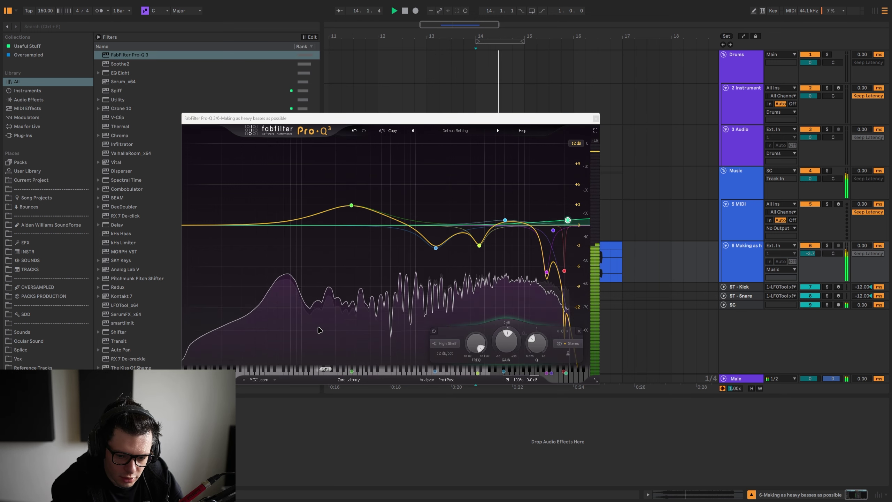
mouse_move(320, 330)
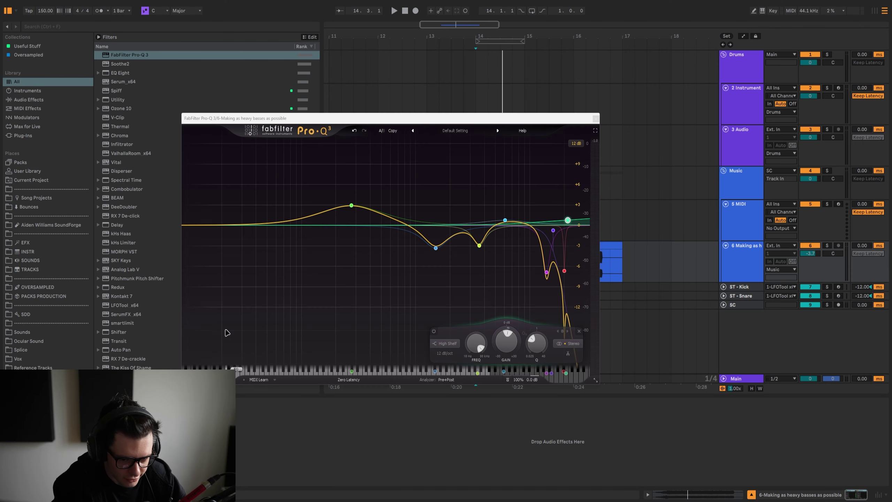
key("space")
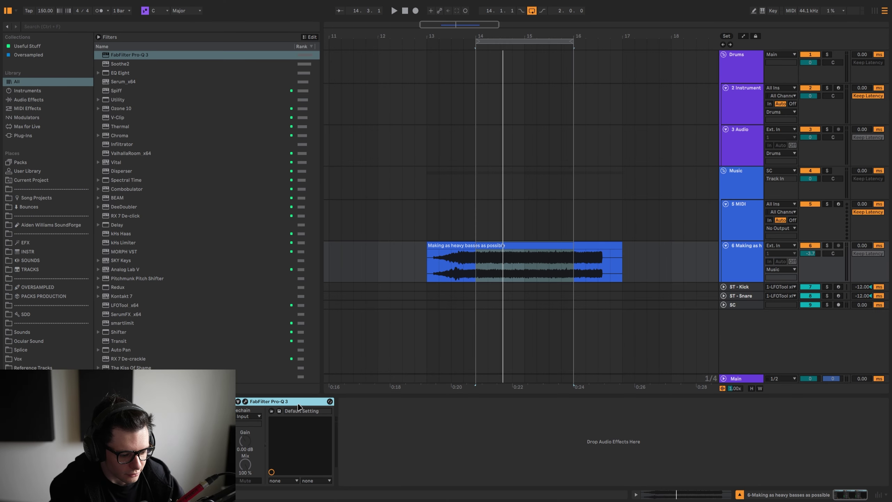
Step: Loop the two-bar selection of the bass clip from bar 14 and play it
key("space")
key("ctrl+l")
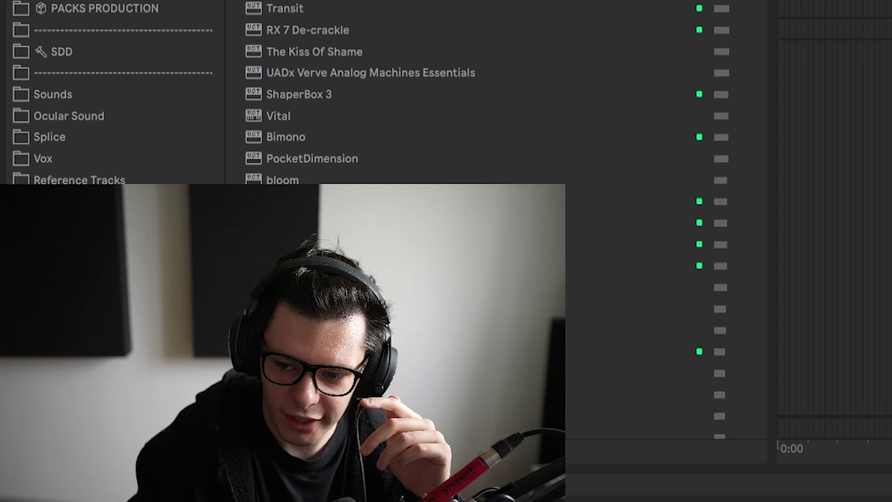
key("shift+Tab")
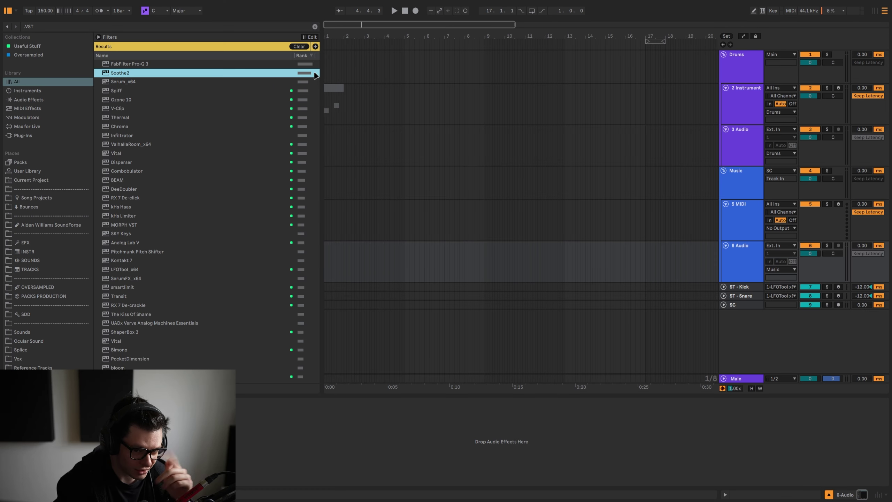
Step: Clear the .VST search and place SDD_pad_empty_city_Aminor.wav from the SDD folder on audio track 6 at about bar 8
left_click(302, 47)
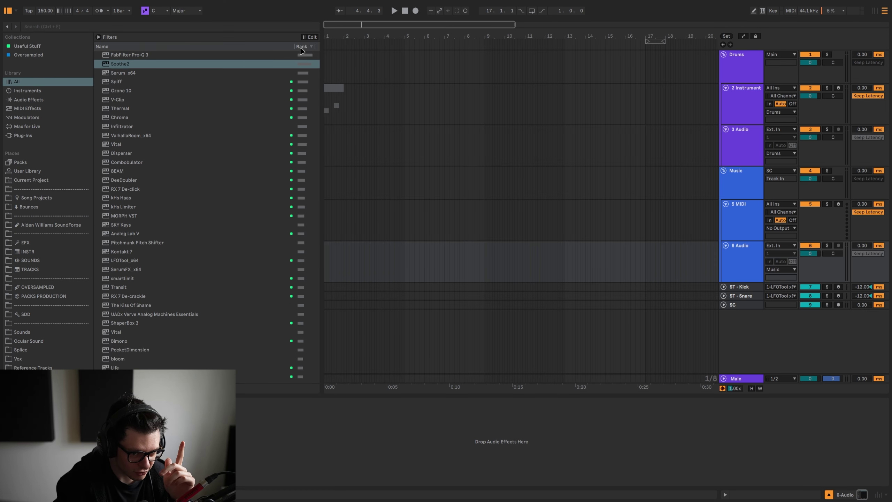
left_click(33, 317)
left_click_drag(154, 207, 479, 247)
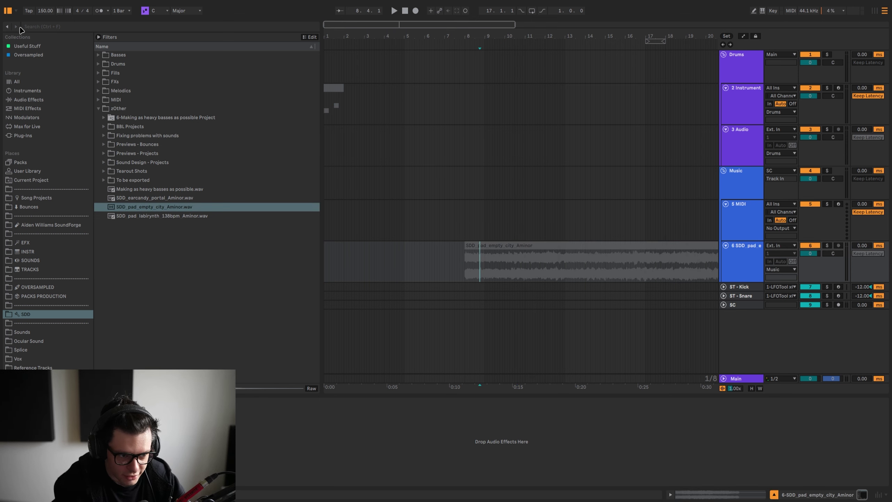
Step: Hide the browser and select positions along the pad clip on audio track 6
key("ctrl+alt+b")
left_click(180, 266)
left_click(176, 248)
left_click(179, 263)
scroll(179, 264, "up", 3)
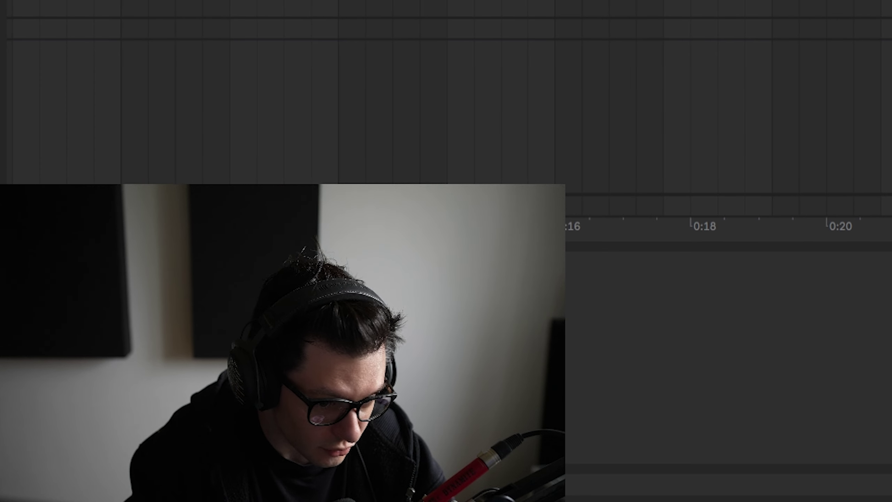
Step: Loop four bars of the pad clip from bar 13 and move the Soothe2 window higher above the arrangement
key("x")
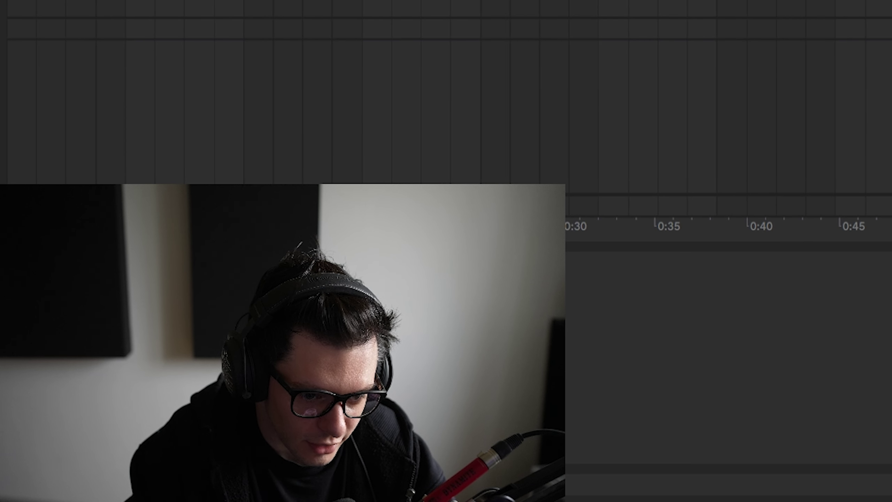
key("ctrl+l")
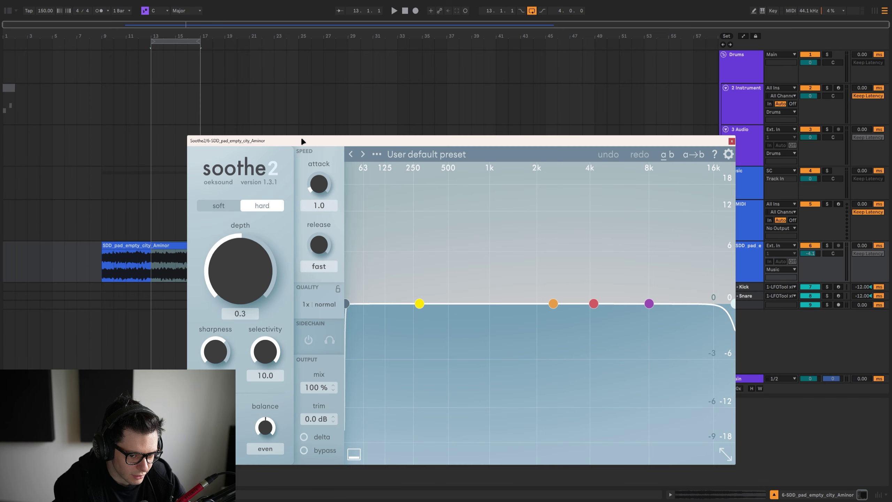
left_click_drag(301, 138, 284, 104)
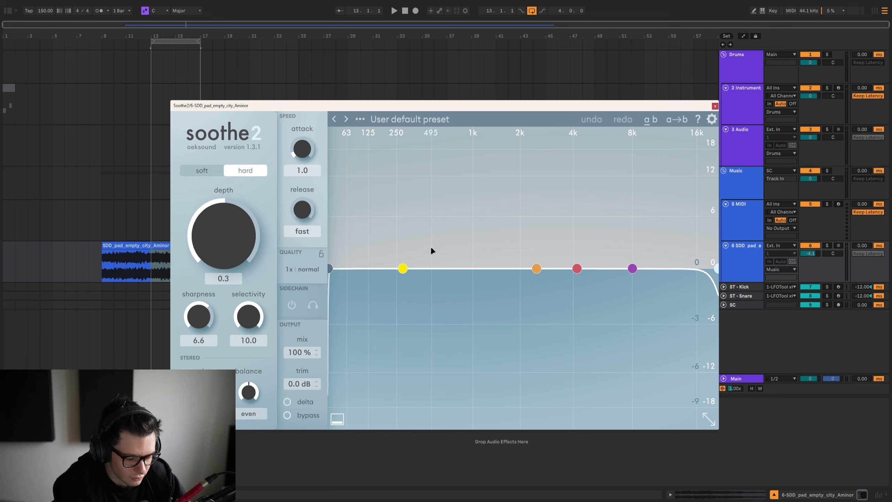
Step: Shift Soothe2's band 1 to about 418 Hz with 0.2 dB sensitivity and audition the looped pad
mouse_move(410, 269)
left_mouse_down()
mouse_move(414, 194)
mouse_move(439, 241)
mouse_move(426, 269)
left_mouse_up()
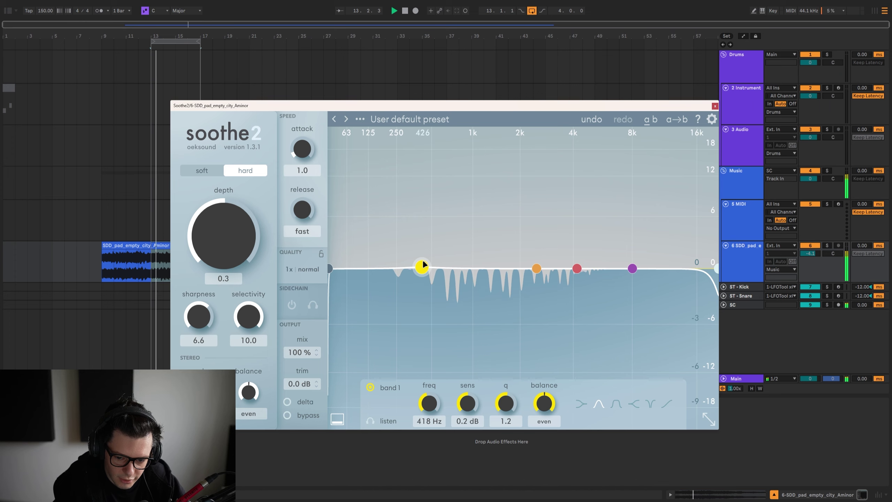
key("space")
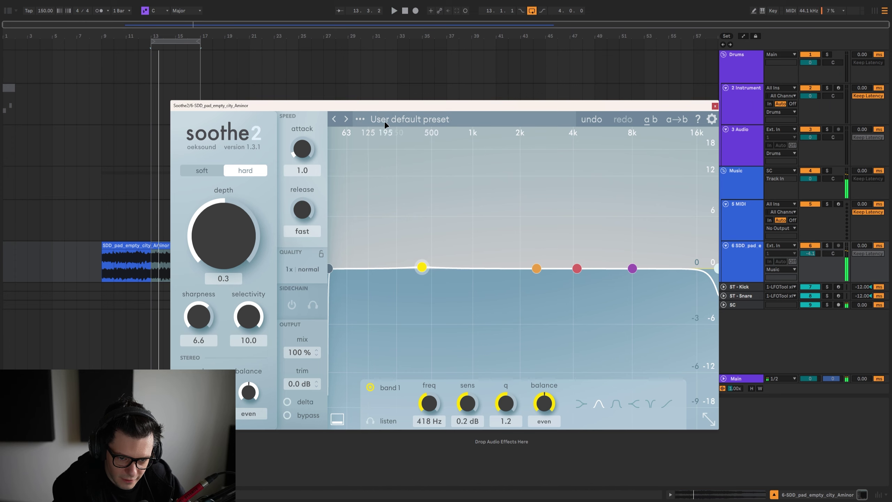
left_click_drag(377, 106, 501, 80)
key("space")
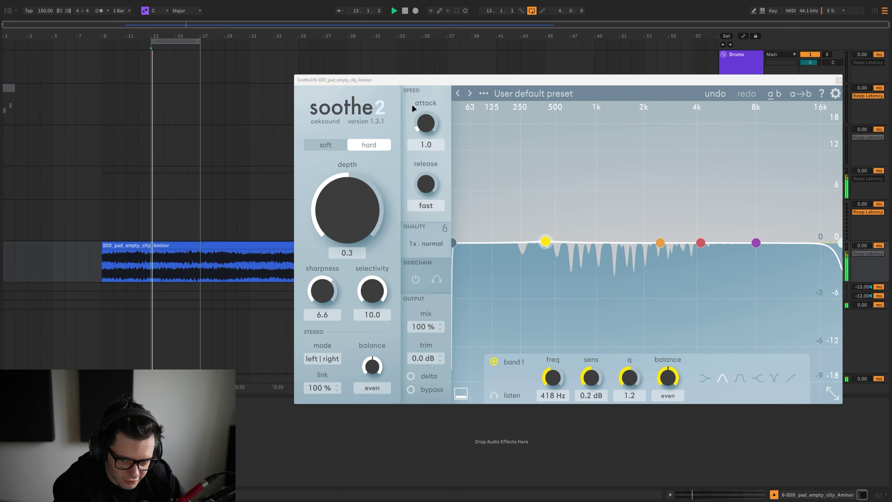
left_click_drag(435, 82, 423, 80)
left_click_drag(534, 239, 535, 242)
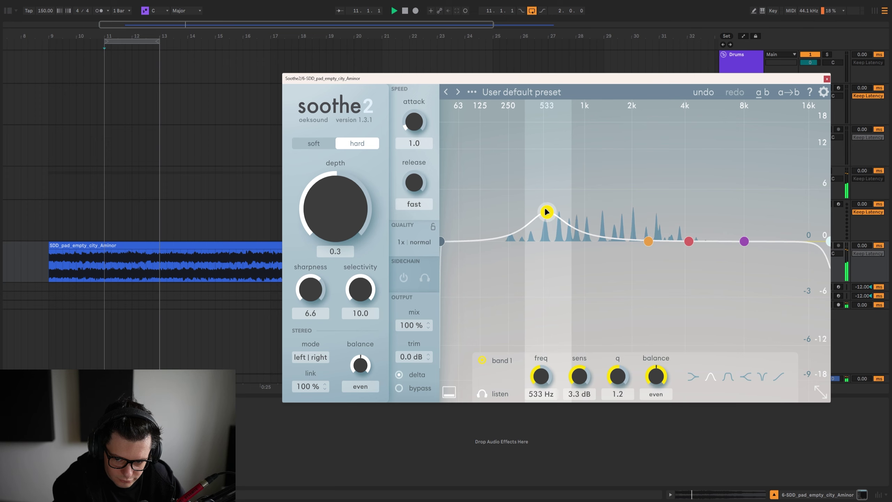
Step: Raise Soothe2's bands 1 and 2 to about 12 dB, band 2 near 596 Hz, and confine them with a low cut and a 1.1 kHz high cut
left_click_drag(548, 210, 519, 149)
left_click_drag(649, 241, 551, 151)
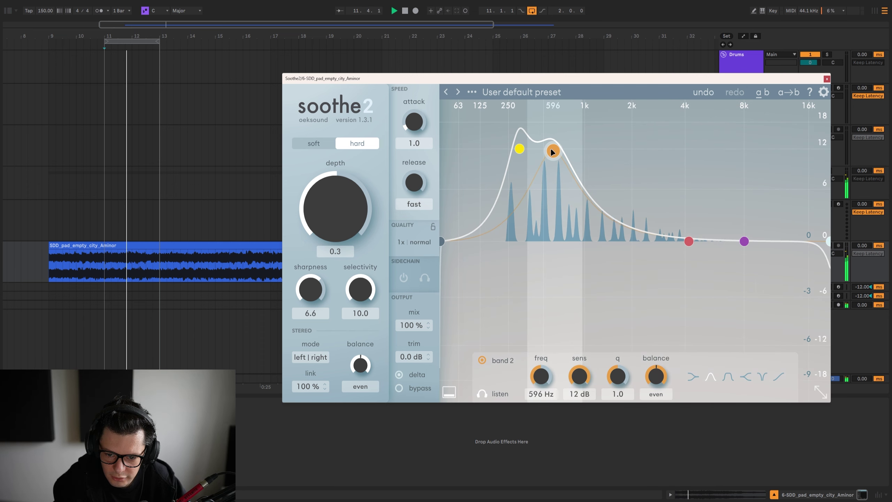
left_click_drag(442, 241, 487, 245)
key("space")
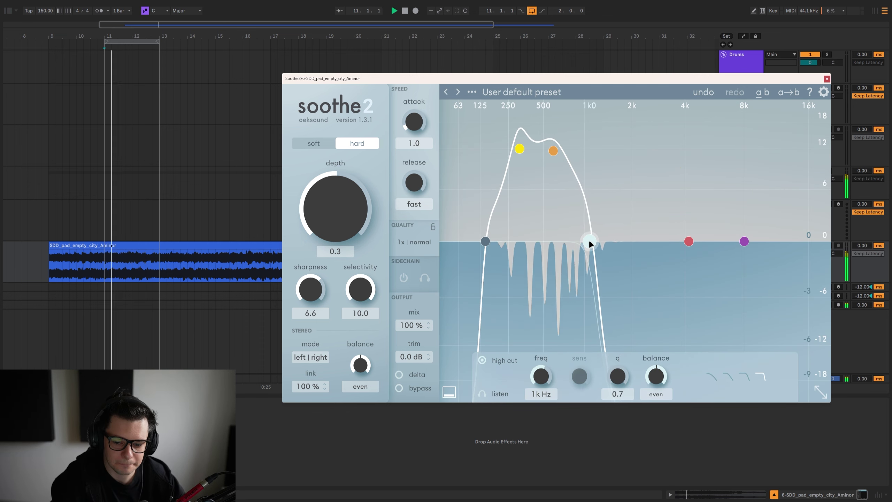
left_click_drag(596, 246, 591, 247)
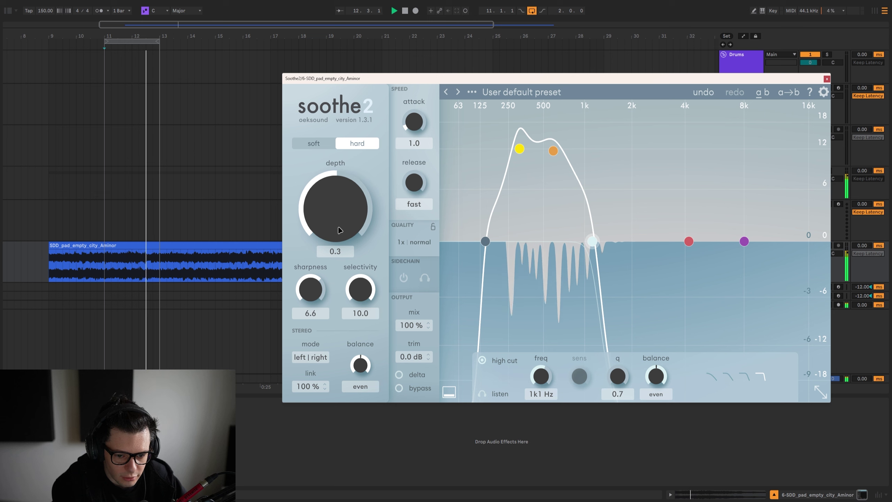
Step: Vary Soothe2's depth between -18.0 and 9.1 and compare with bypass while the pad loop plays
key("space")
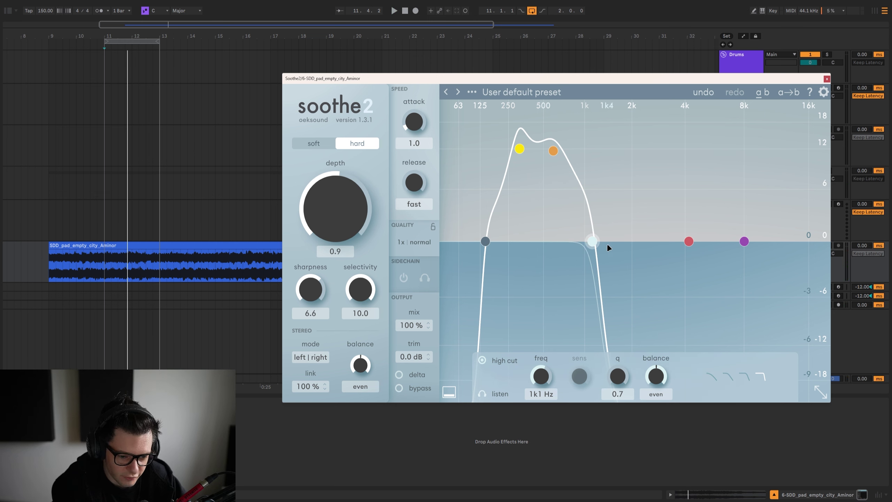
key("space")
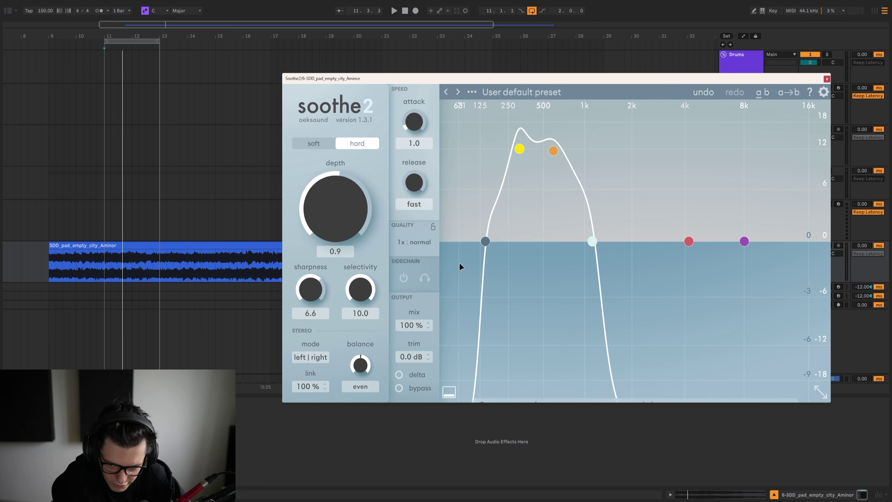
key("space")
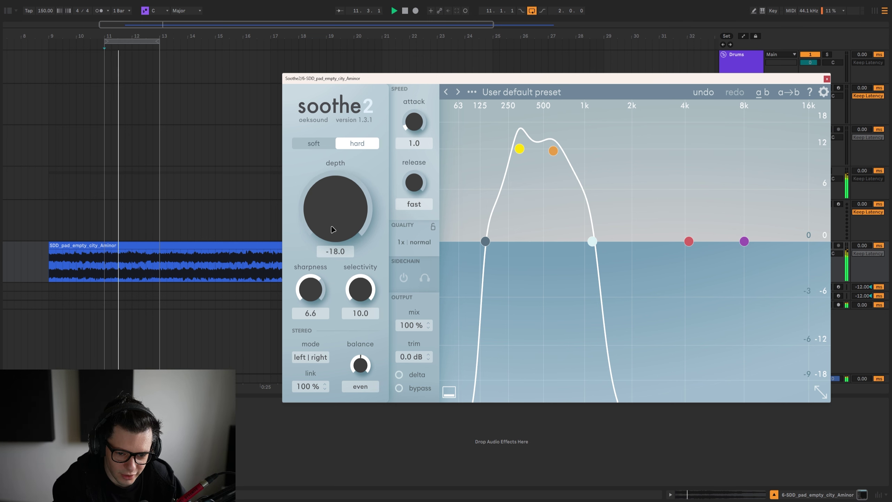
left_click_drag(336, 210, 331, 254)
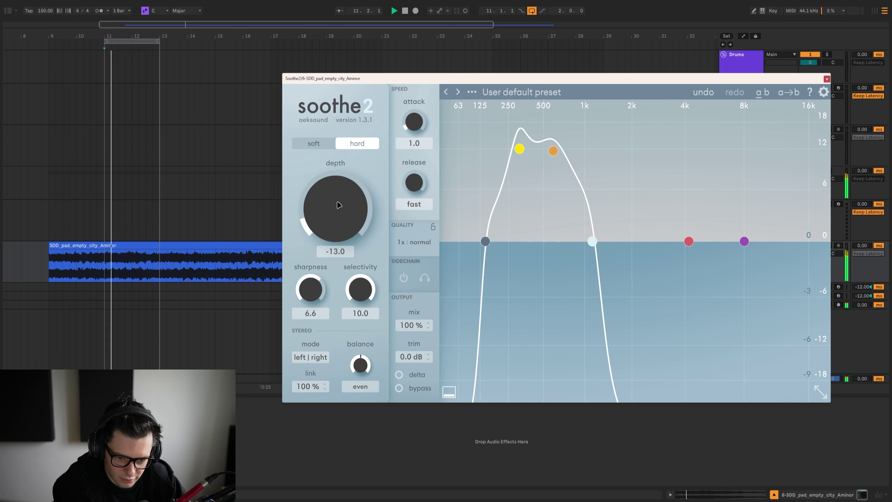
left_click_drag(338, 204, 335, 173)
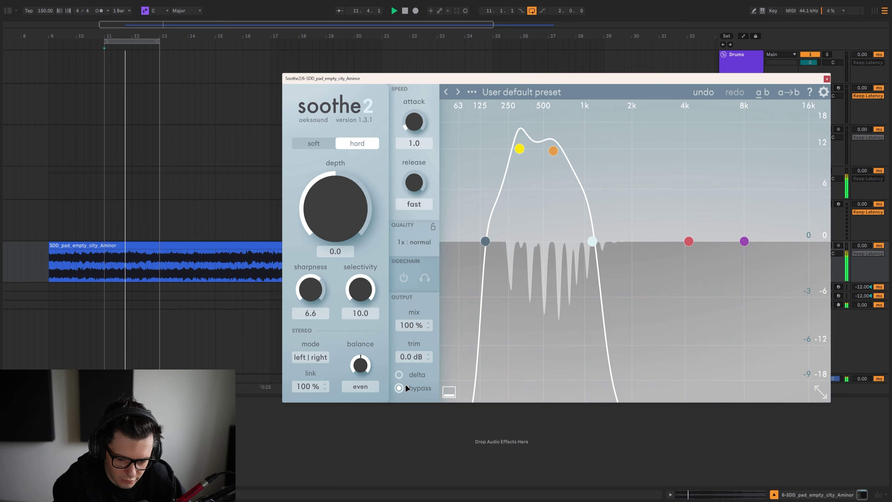
mouse_move(406, 387)
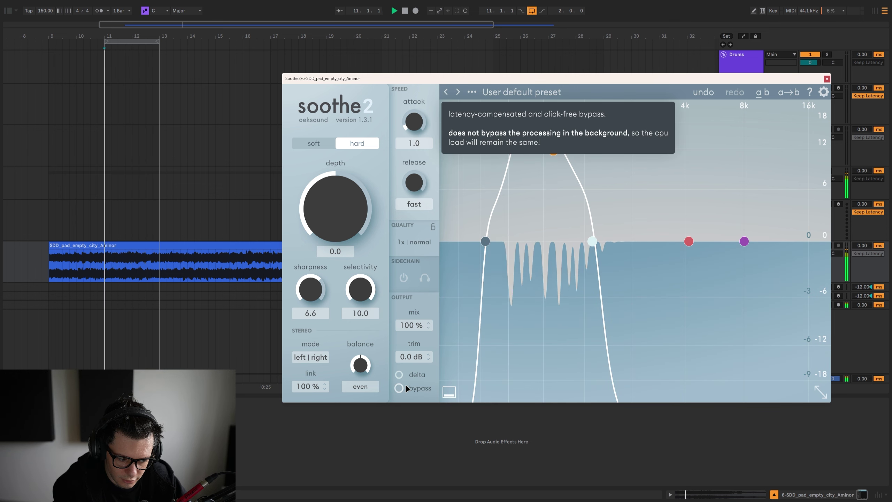
left_click_drag(322, 224, 322, 222)
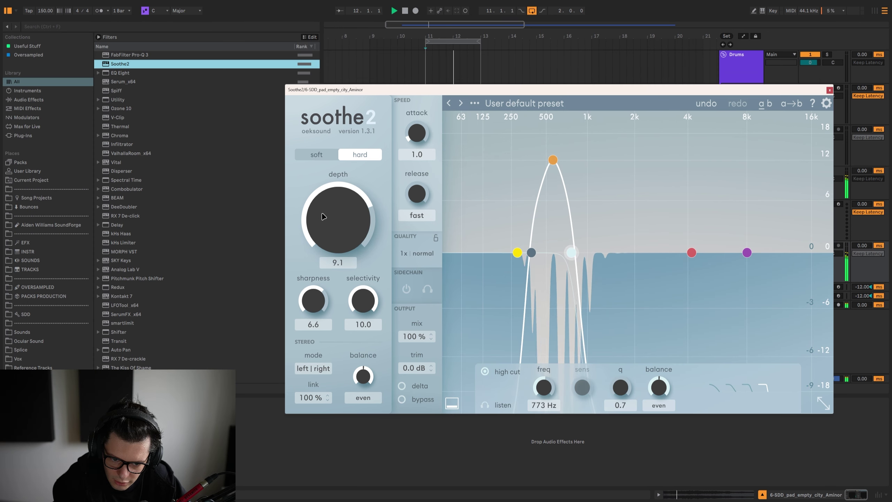
left_click_drag(324, 217, 328, 299)
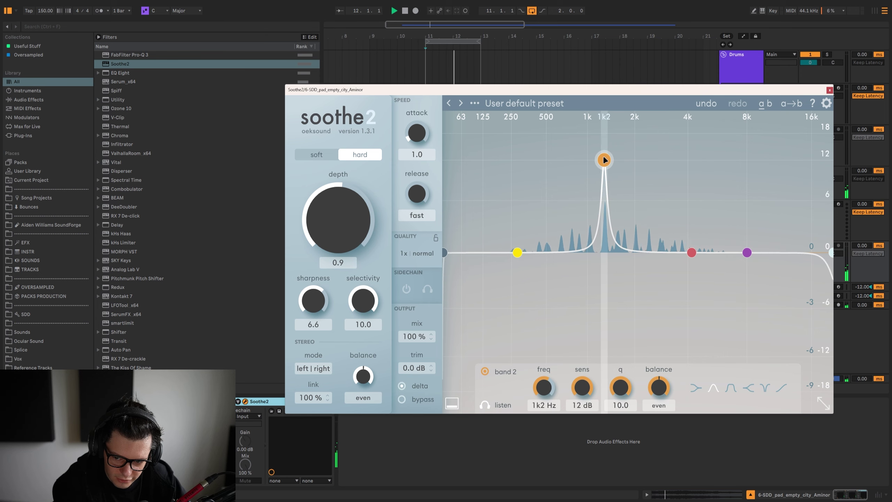
Step: Focus Soothe2's band 2 at about 1.2 kHz between a low cut near 1 kHz and a 1.5 kHz high cut, and try a lower depth
left_click_drag(605, 160, 600, 174)
left_click_drag(447, 254, 587, 252)
left_click_drag(832, 253, 615, 252)
left_click_drag(337, 223, 336, 258)
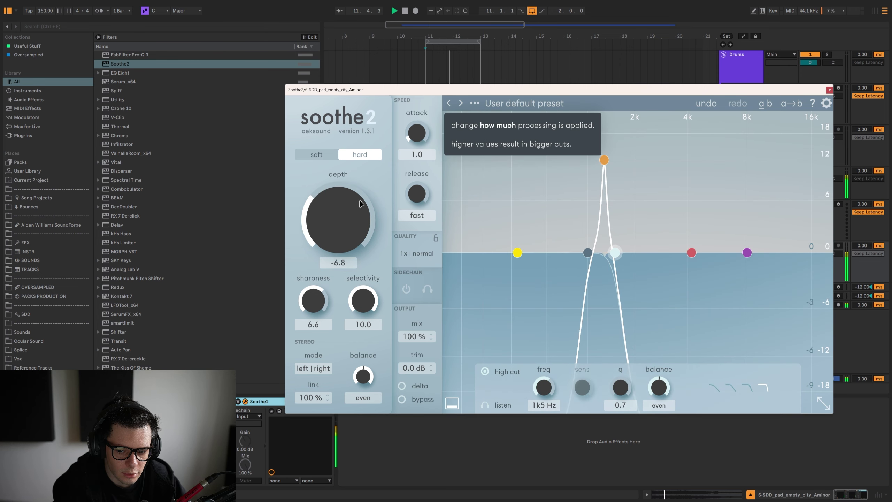
Step: Duplicate the Soothe2 device on the pad track and open the second instance
left_click(246, 401)
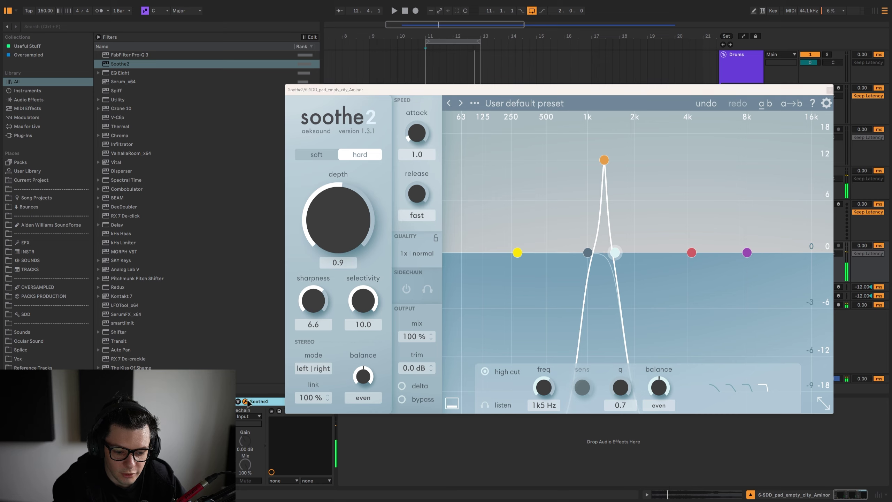
key("ctrl+d")
left_click(357, 401)
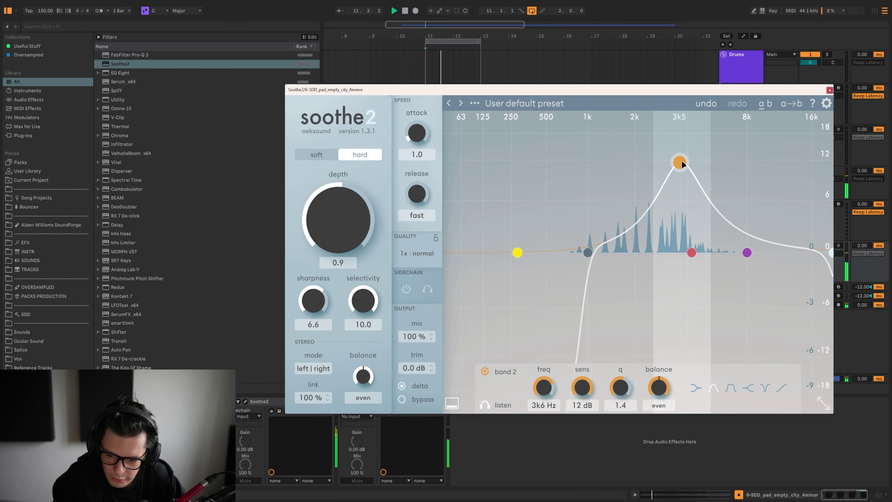
Step: Tune the second Soothe2 around 3.5 kHz with a 2.6 kHz low cut, a 9.3 kHz high cut and a depth of 1.3
left_click_drag(682, 162, 677, 160)
left_click_drag(587, 253, 653, 252)
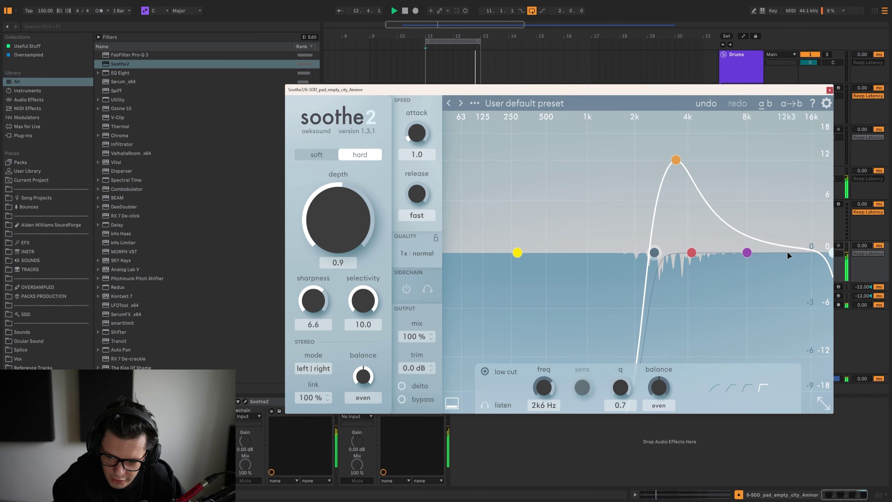
left_click_drag(829, 252, 812, 253)
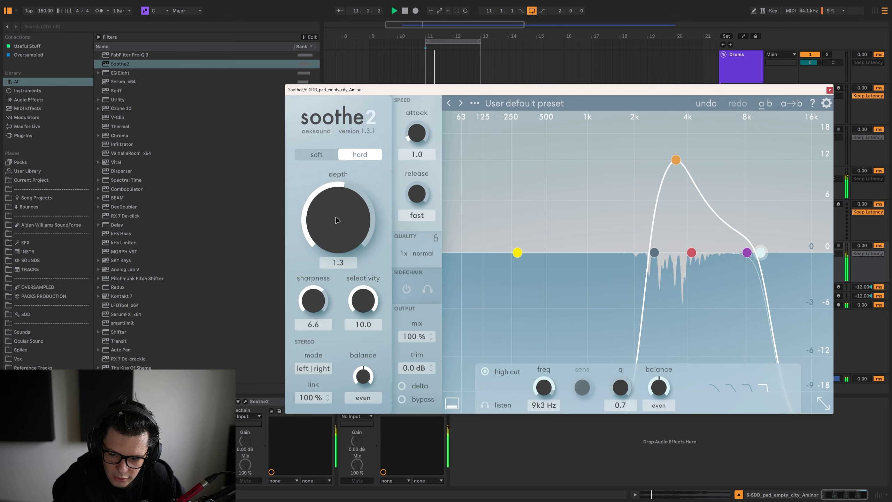
key("space")
Step: Toggle both Soothe2 devices off and on to compare the pad with and without them
key("Escape")
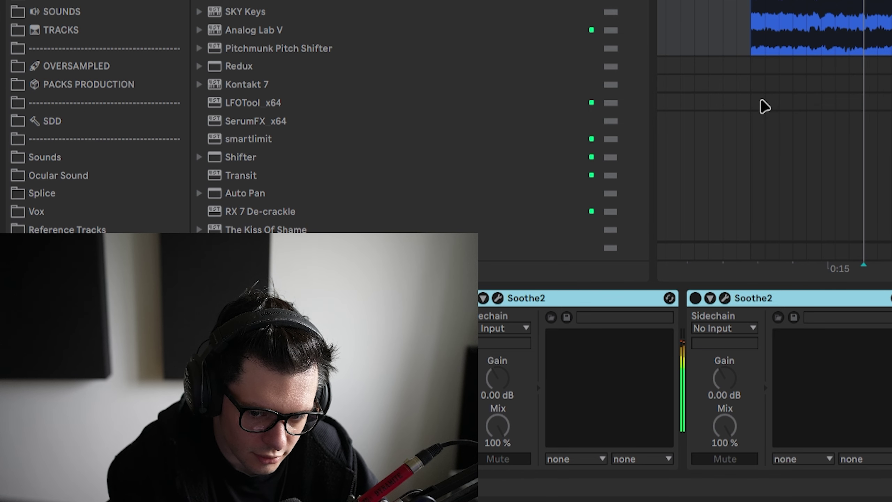
key("0")
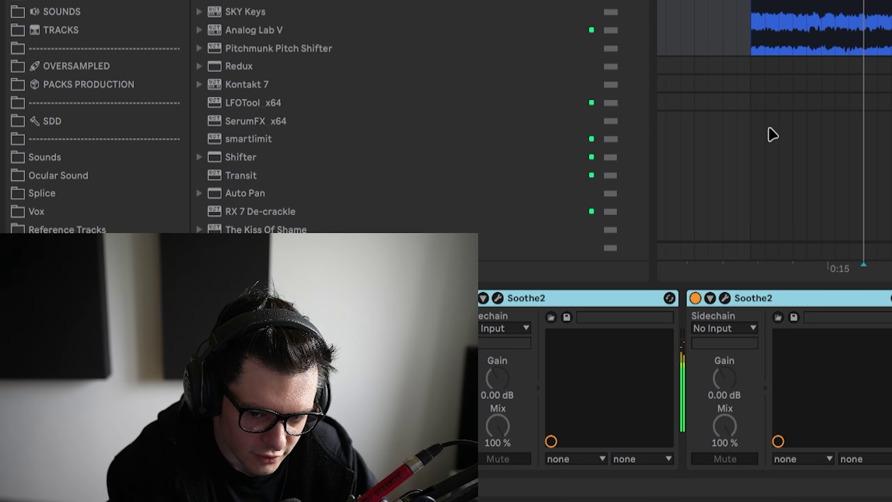
key("0")
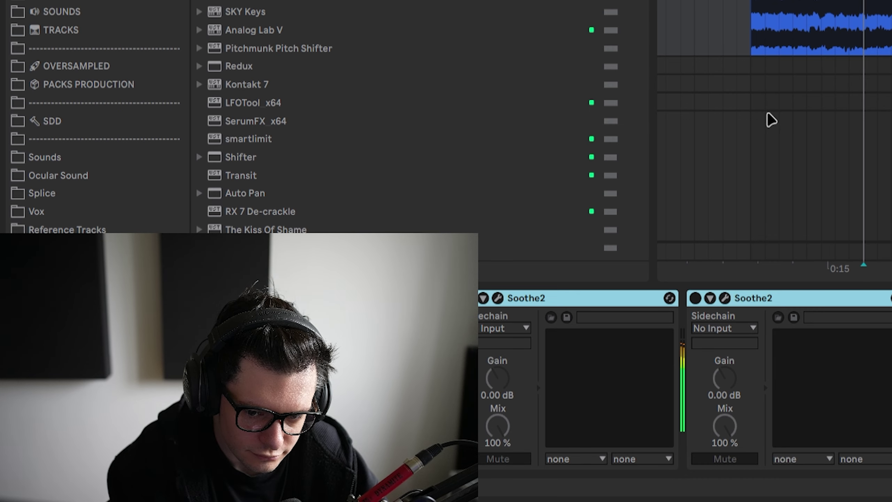
key("0")
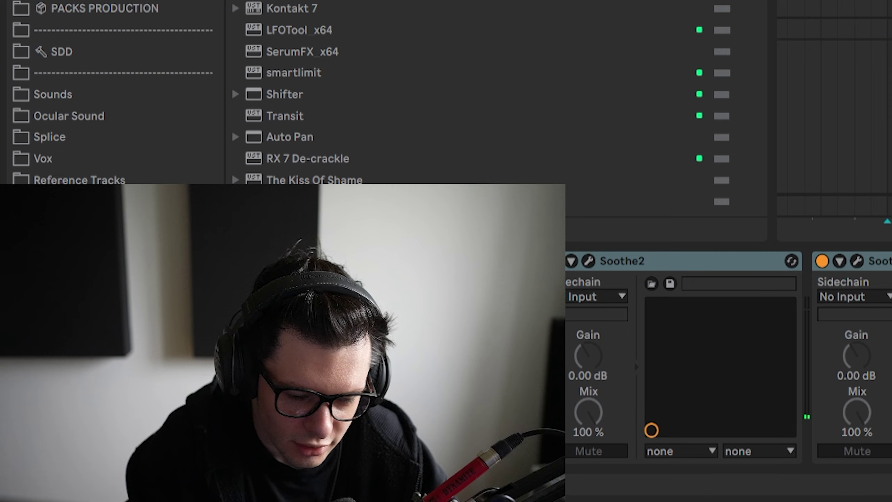
Step: Turn off looping, add EQ Eight after FabFilter Pro-Q 3 on the pad track and fold the EQ Eight device
left_click(531, 11)
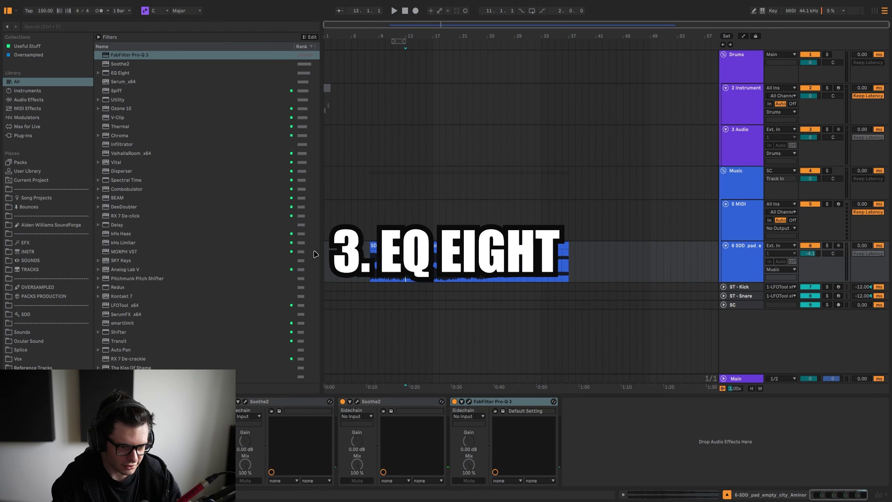
key("Down")
key("Down")
key("Return")
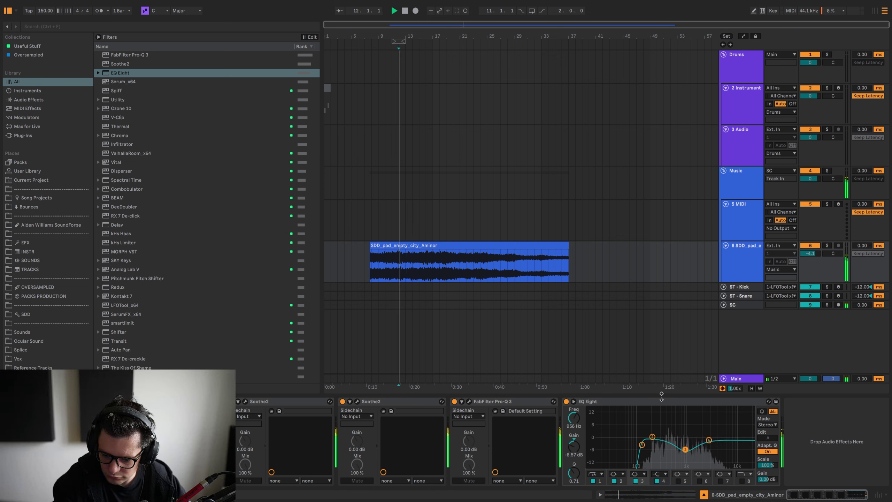
left_click(632, 402)
key("Delete")
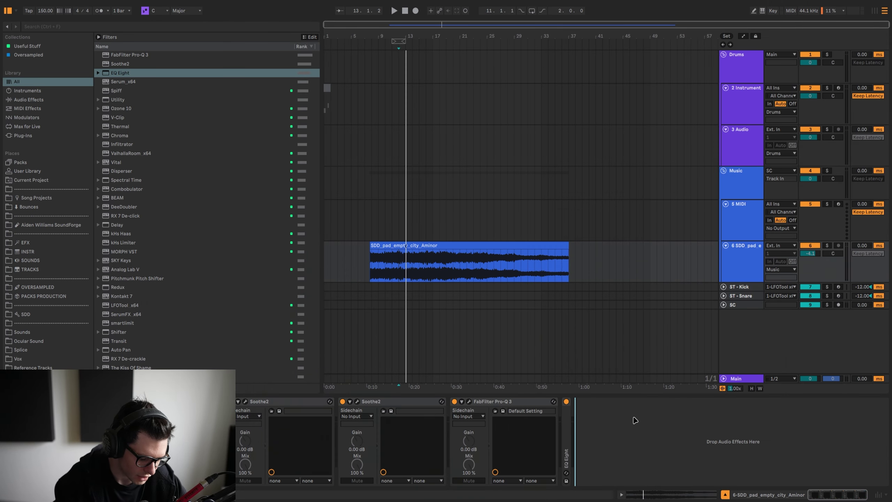
key("alt+z")
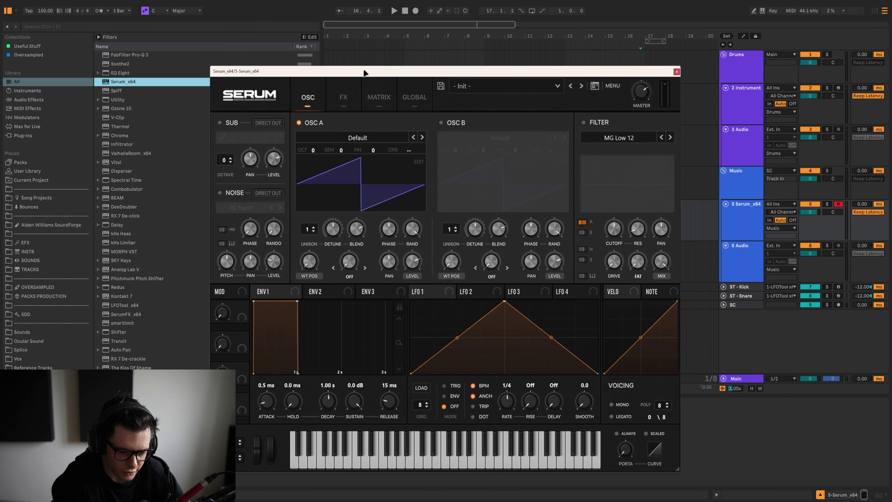
Step: Load the ANNIHILARE 2 preset in Serum and examine its effects and oscillator pages
left_click(524, 88)
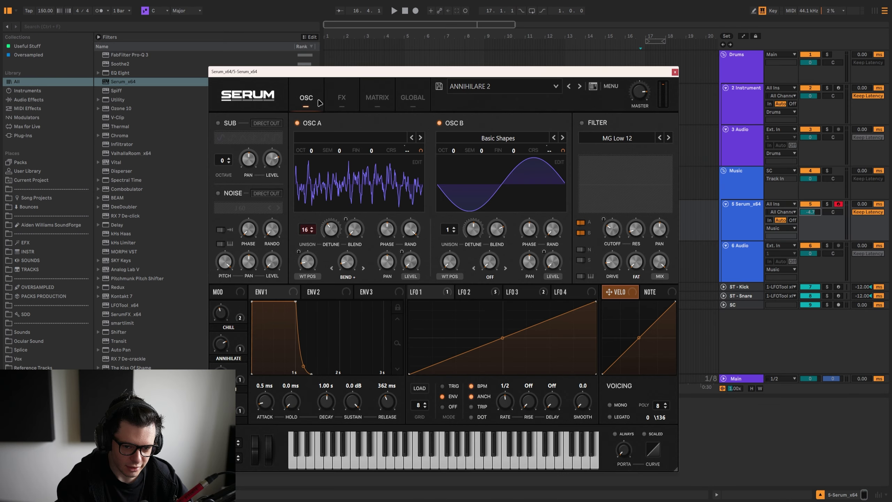
left_click(341, 98)
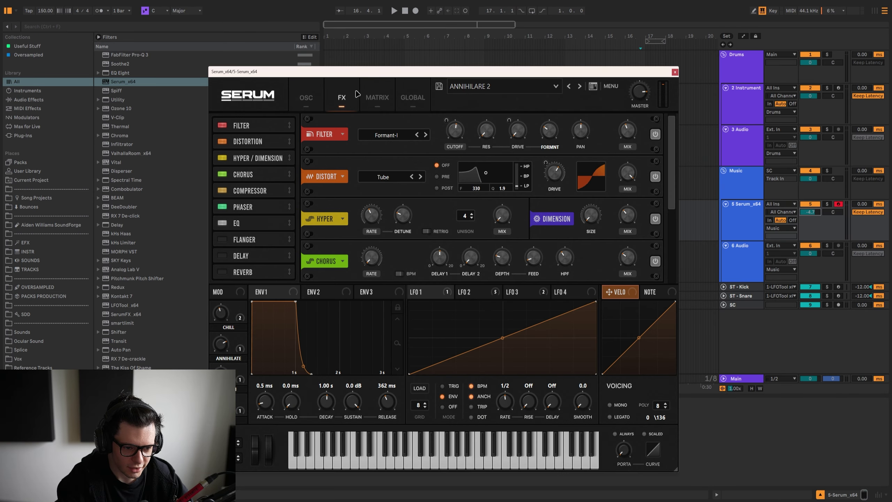
left_click(306, 97)
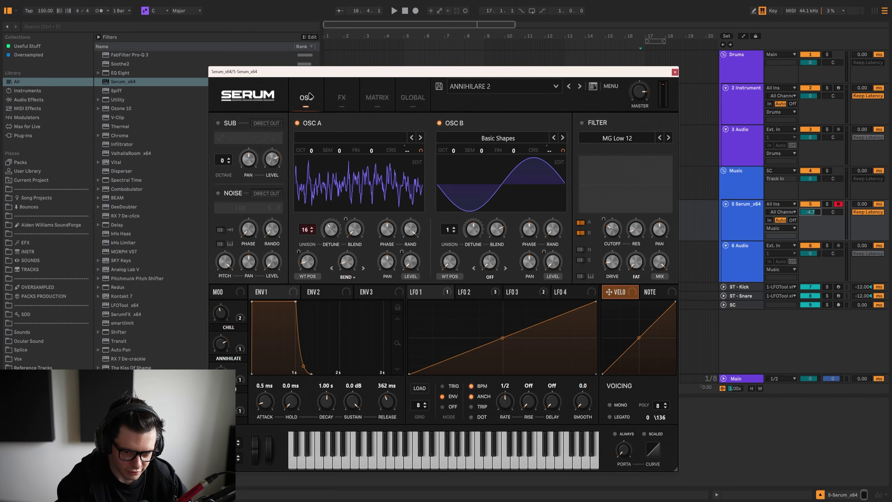
left_click(342, 98)
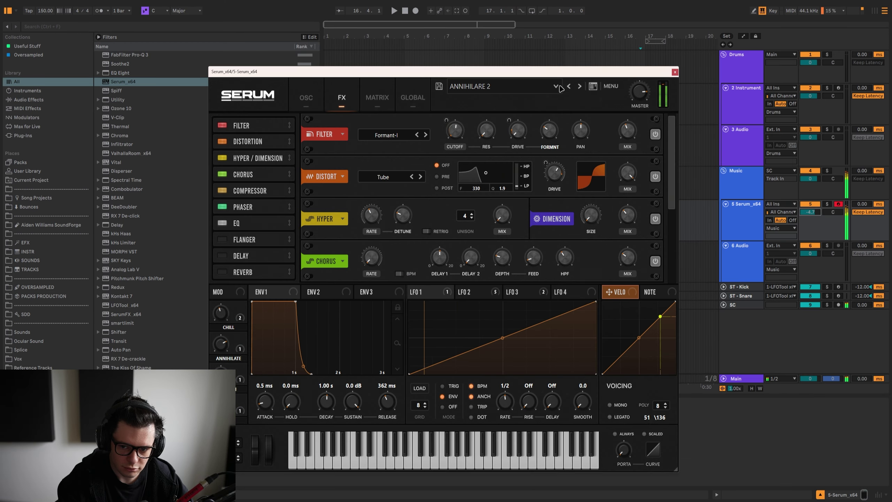
Step: Load the Infernal Anthem LFO preset in Serum and step forward through Infernal Anthem to Modern FM
left_click(526, 90)
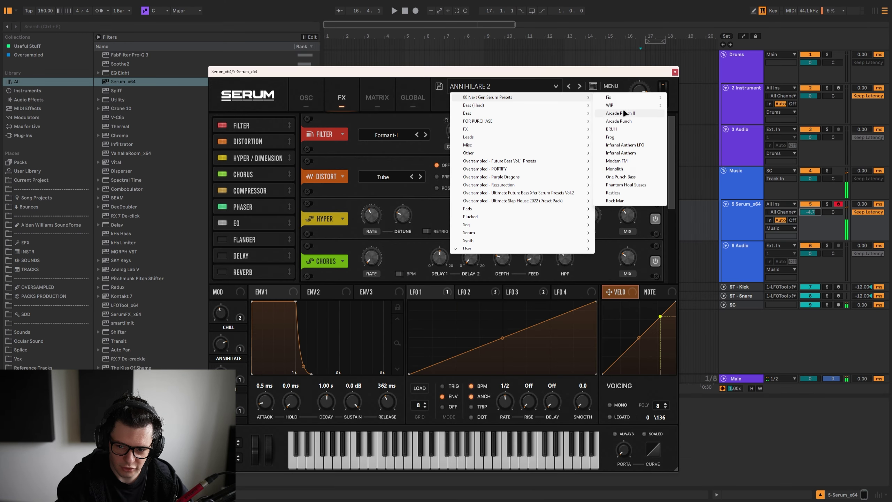
left_click(629, 145)
left_click(649, 292)
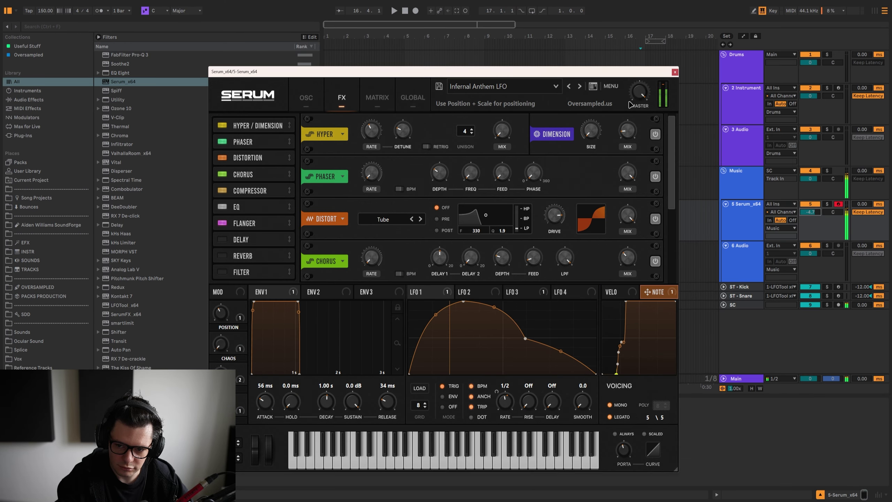
left_click(579, 87)
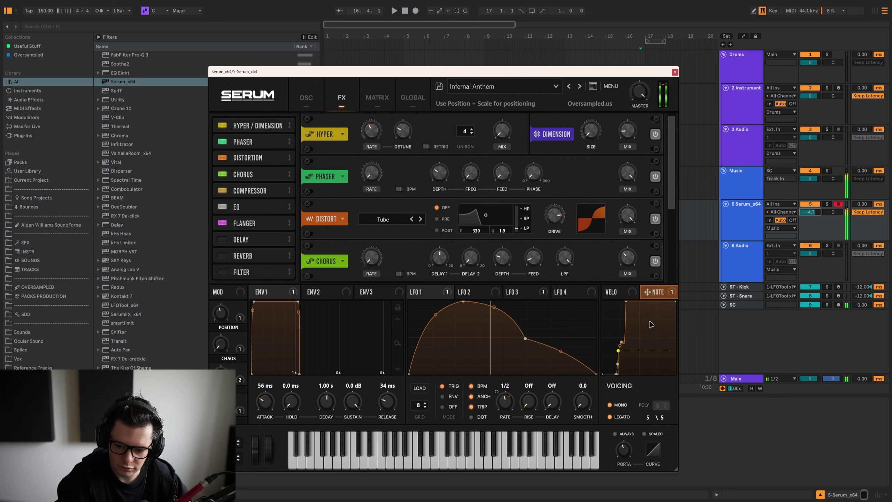
left_click(585, 87)
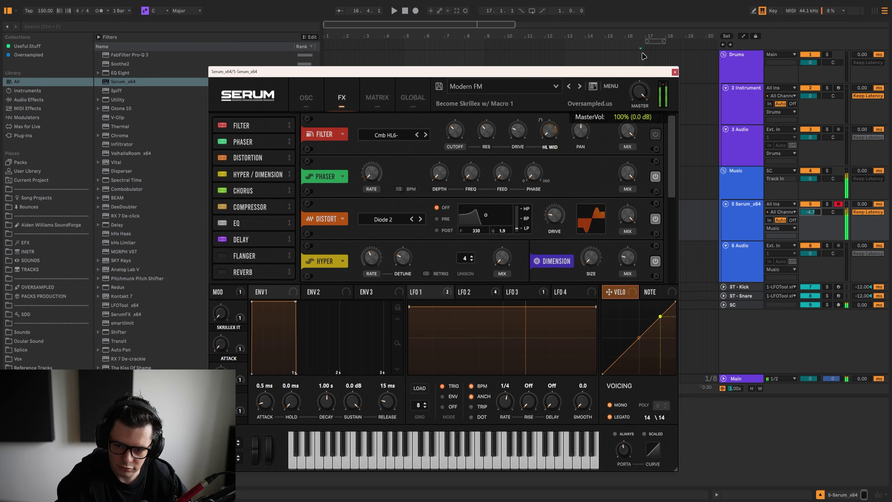
Step: Show Serum's oscillator page and audition further presets up to ARP Dream
left_click(579, 86)
left_click(307, 97)
left_click(579, 86)
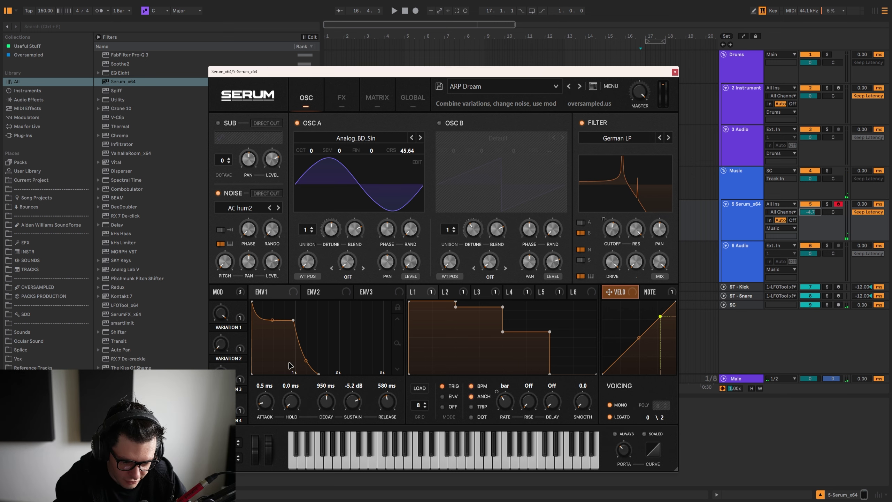
Step: Load the Spiff plug-in onto an empty audio track and reposition its window
left_click(24, 404)
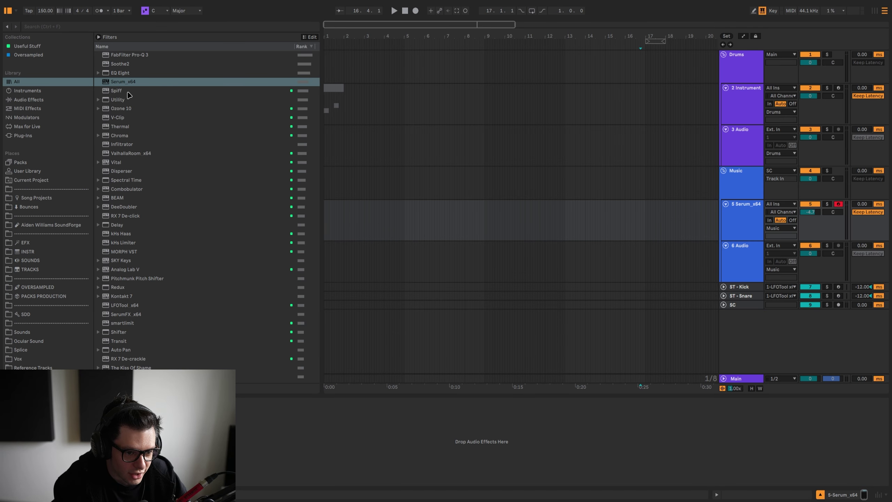
left_click(128, 92)
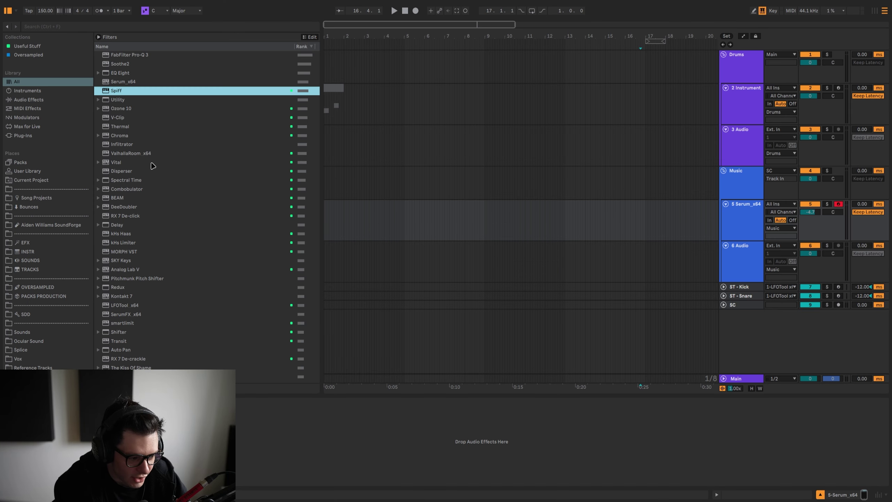
left_click(694, 255)
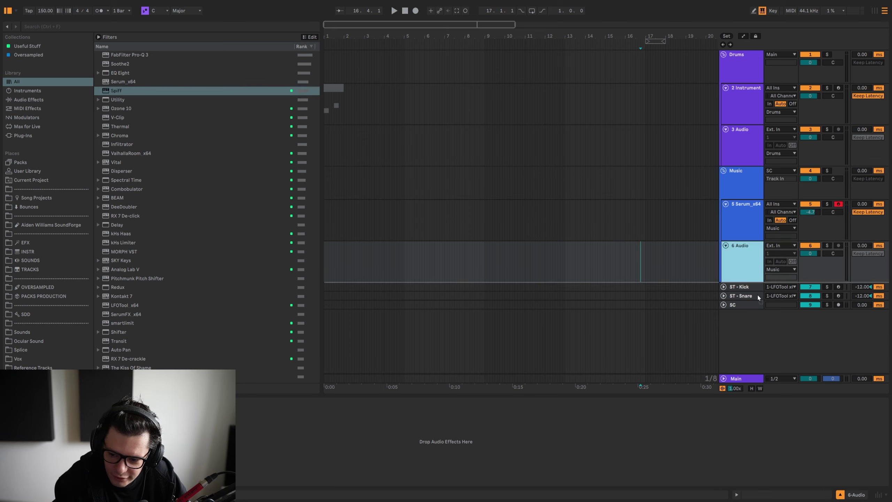
key("ctrl+shift+t")
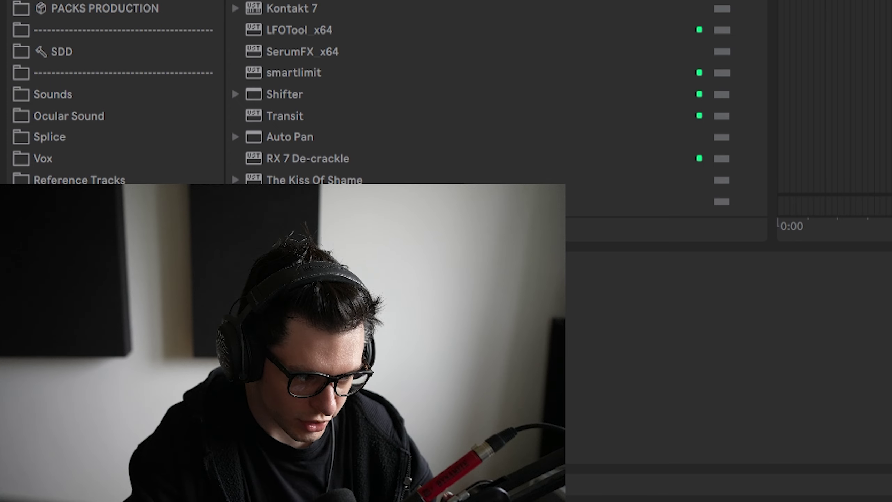
double_click(113, 92)
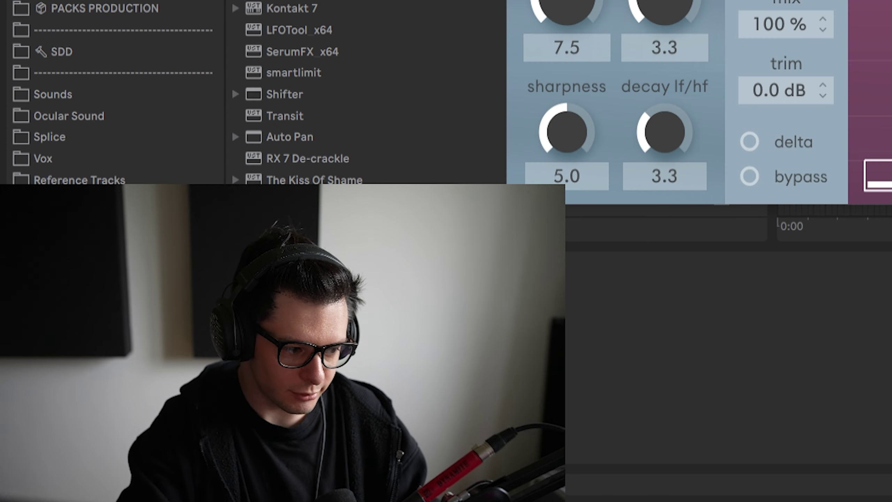
left_click_drag(681, 4, 712, 1)
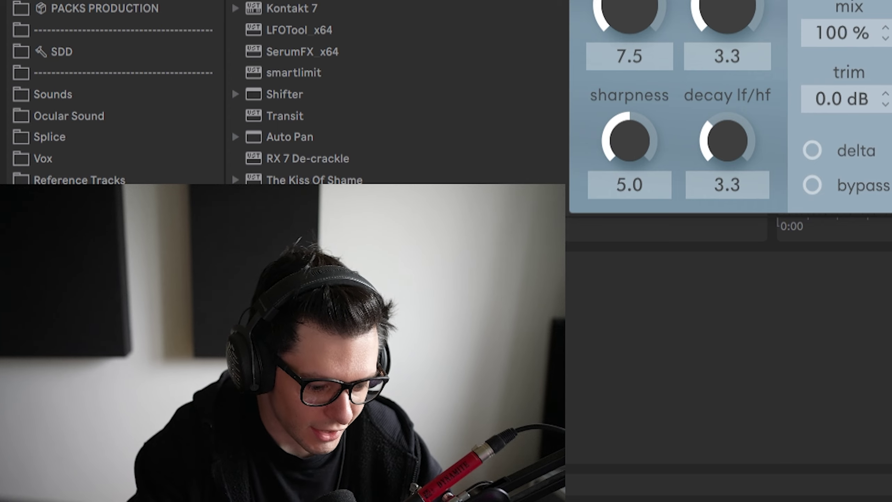
Step: Search the browser for "ds" and place DS_SRD2_145_percussion_tops_loop_swungpattern_higher.wav on the Spiff track at bar 5
key("ctrl+f")
type("ds")
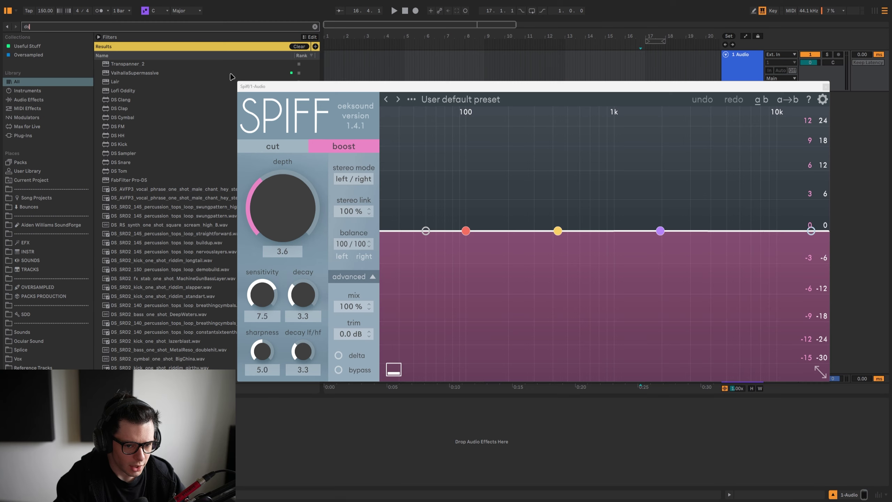
left_click_drag(292, 84, 461, 129)
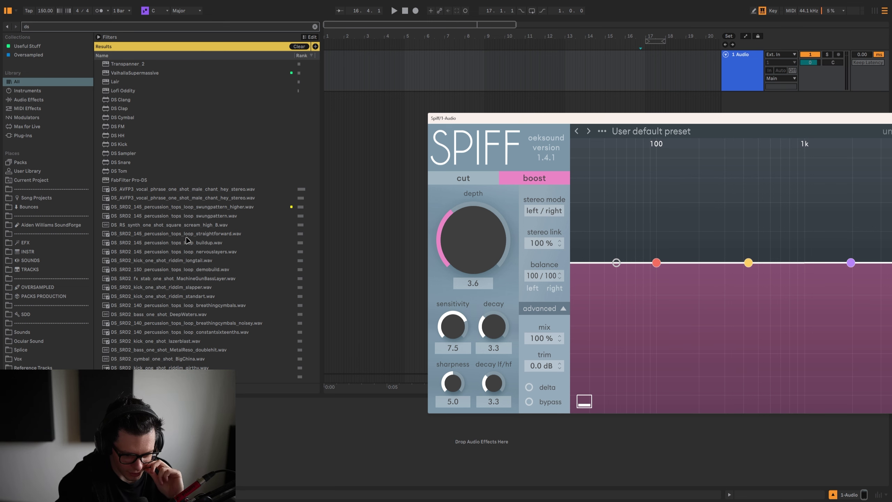
scroll(187, 240, "down", 3)
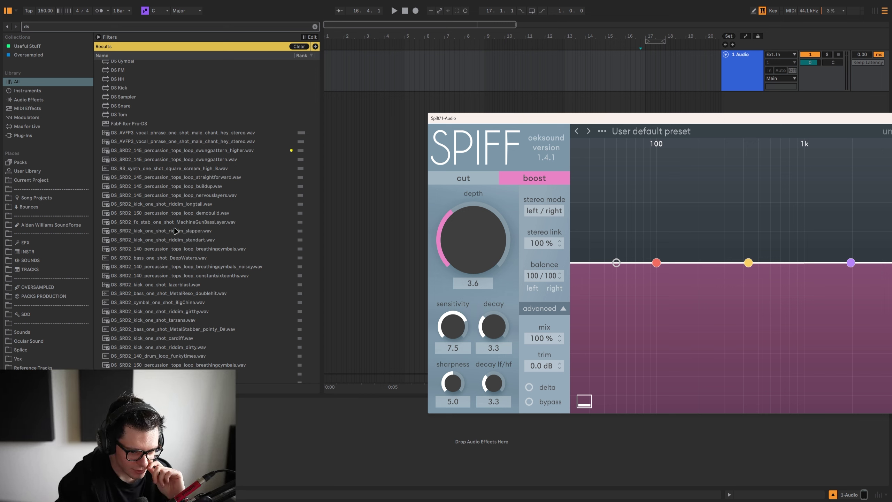
left_click(167, 205)
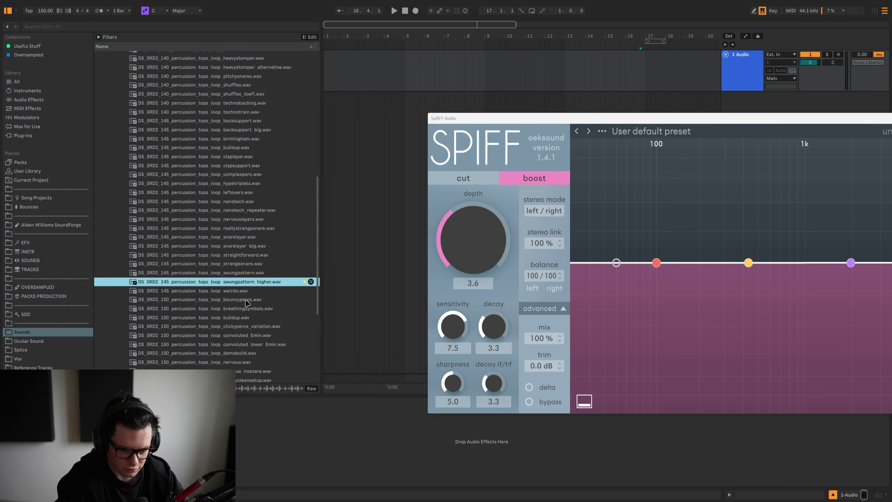
left_click(237, 292)
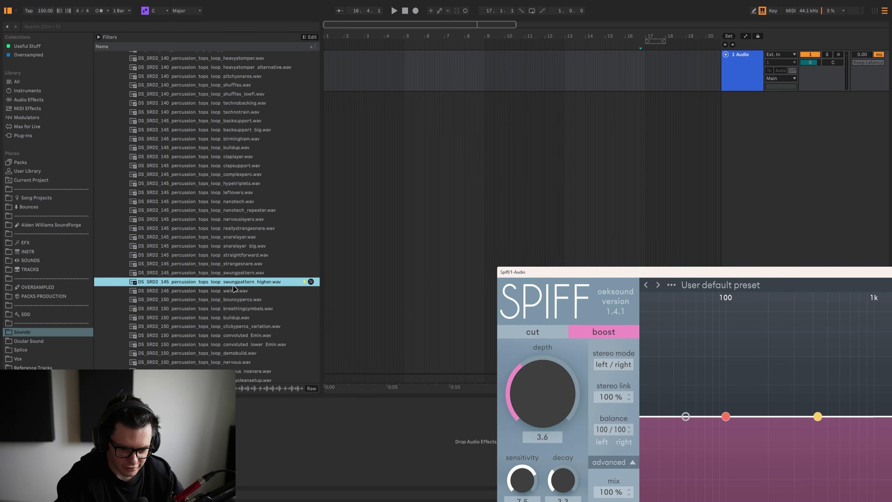
left_click_drag(232, 282, 430, 57)
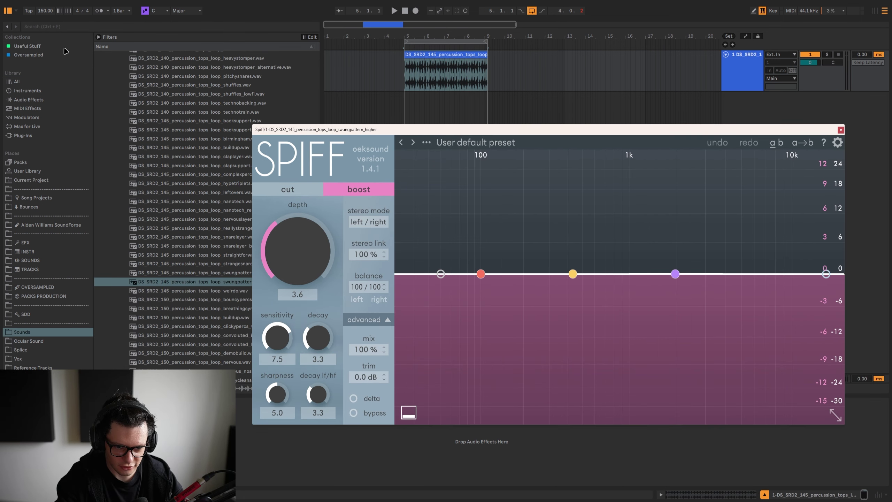
Step: Play the percussion loop, hide the browser and enlarge the clip in the arrangement
key("space")
left_click(8, 11)
scroll(118, 82, "up", 5)
left_click_drag(181, 81, 392, 82)
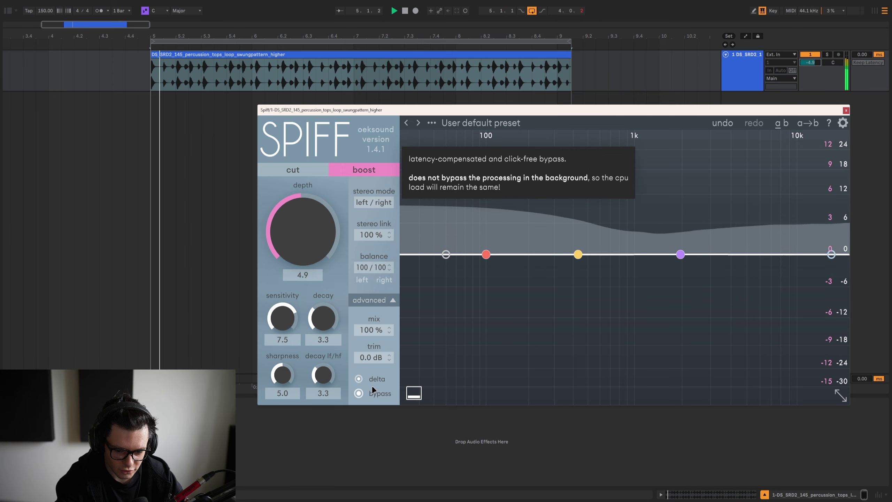
Step: Tune Spiff's boost to depth 6.1, decay 5.1 and decay lf/hf 1.0, comparing with bypass in delta mode
key("space")
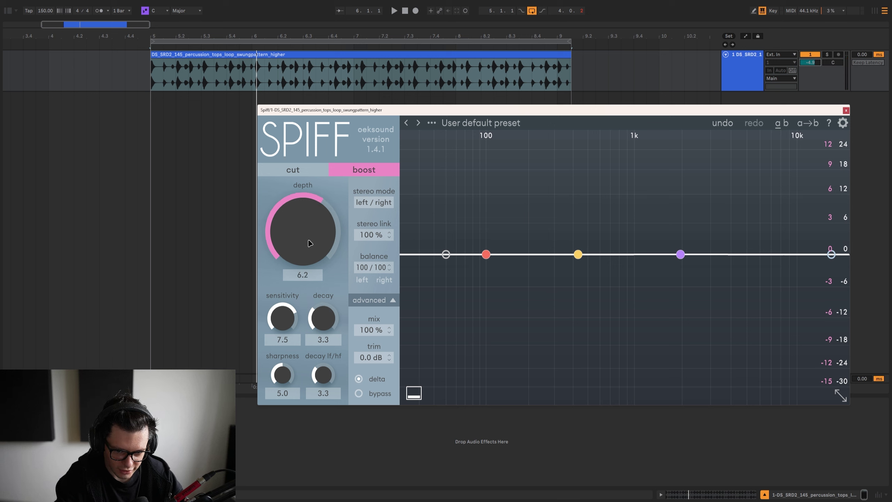
key("space")
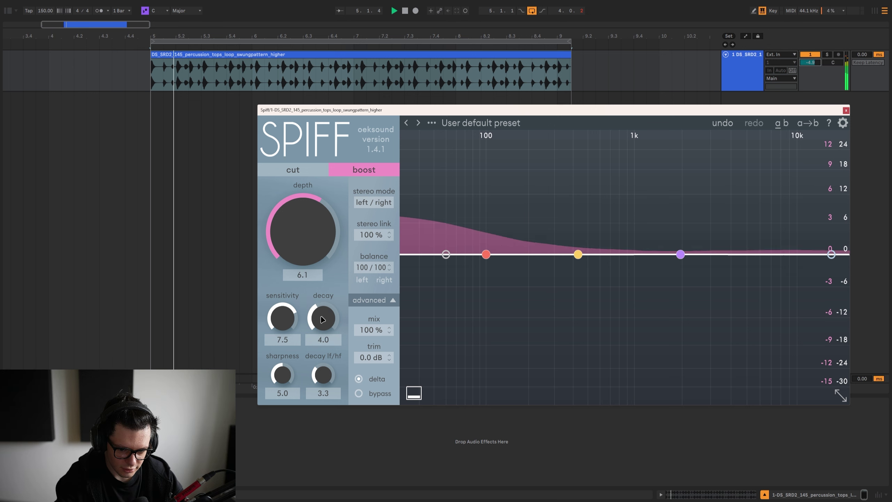
left_click_drag(321, 317, 321, 309)
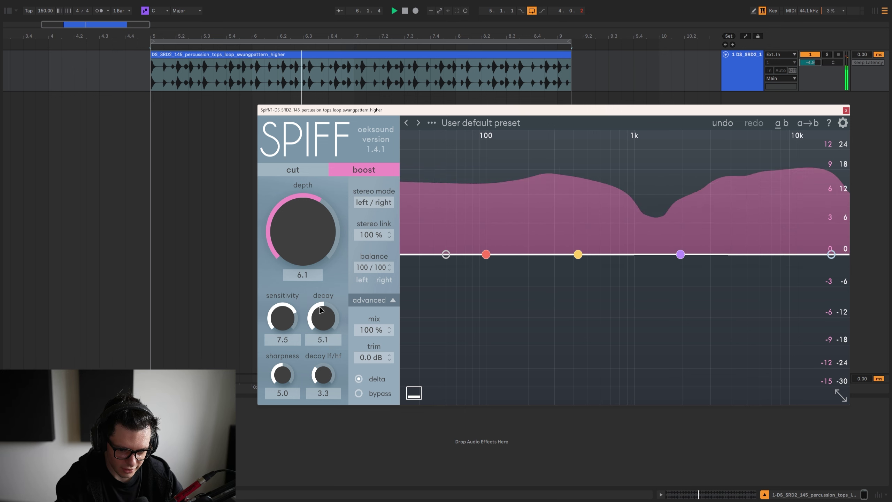
left_click(368, 393)
left_click(368, 393)
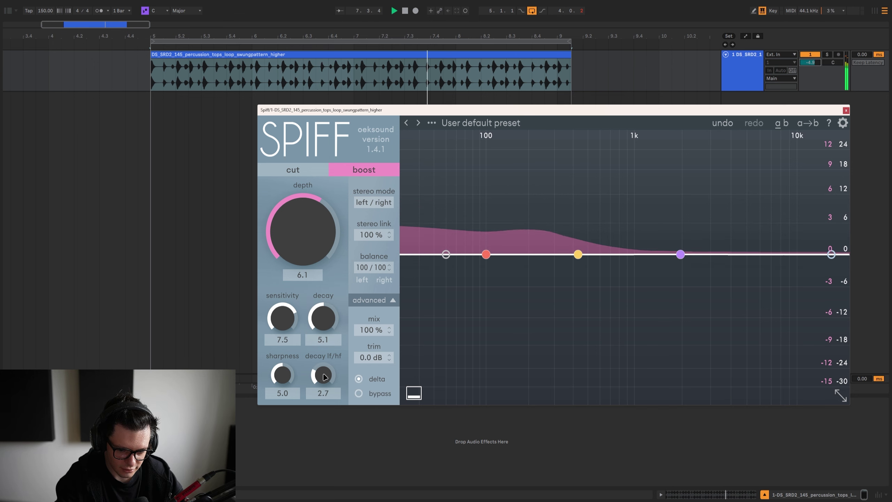
left_click_drag(321, 367, 321, 394)
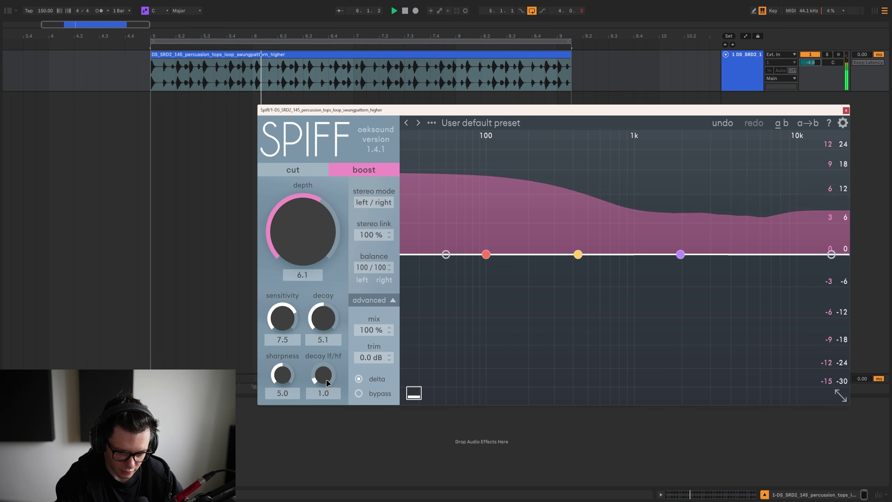
Step: Switch Spiff to cut mode with depth 7.8, decay 5.9 and decay lf/hf 0.0
left_click(309, 171)
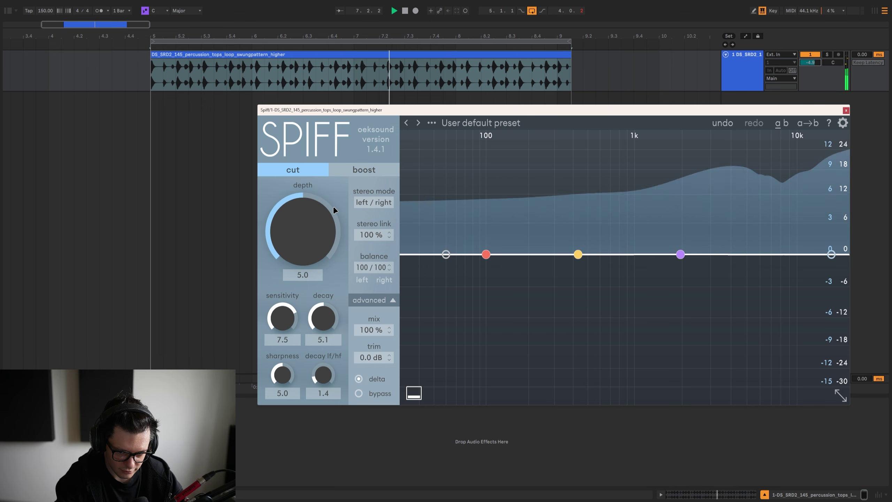
left_click_drag(314, 246, 308, 226)
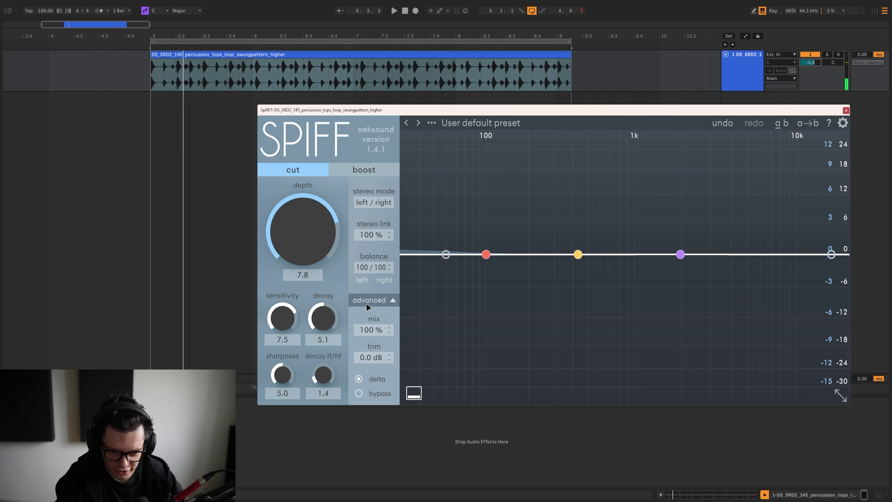
left_click_drag(313, 326, 329, 317)
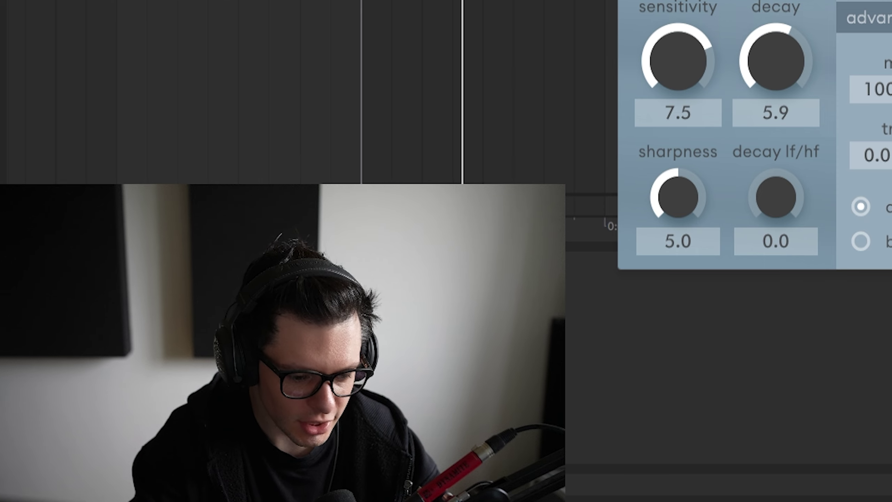
key("space")
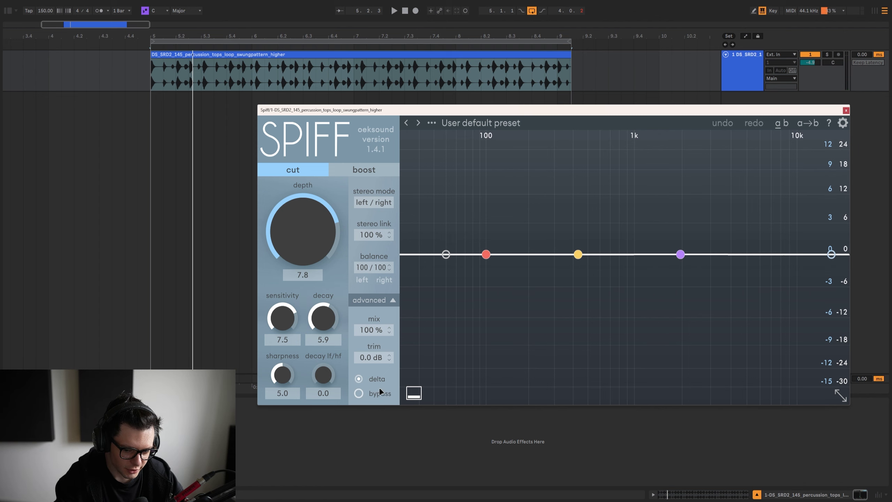
Step: Turn off delta monitoring and tune a second Spiff in cut mode to depth 9.2 and decay 4.2
left_click(360, 379)
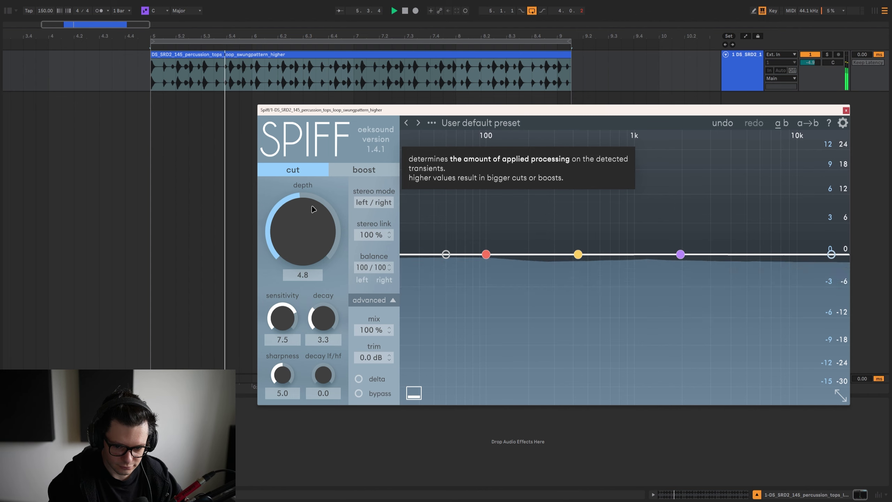
left_click_drag(316, 210, 307, 226)
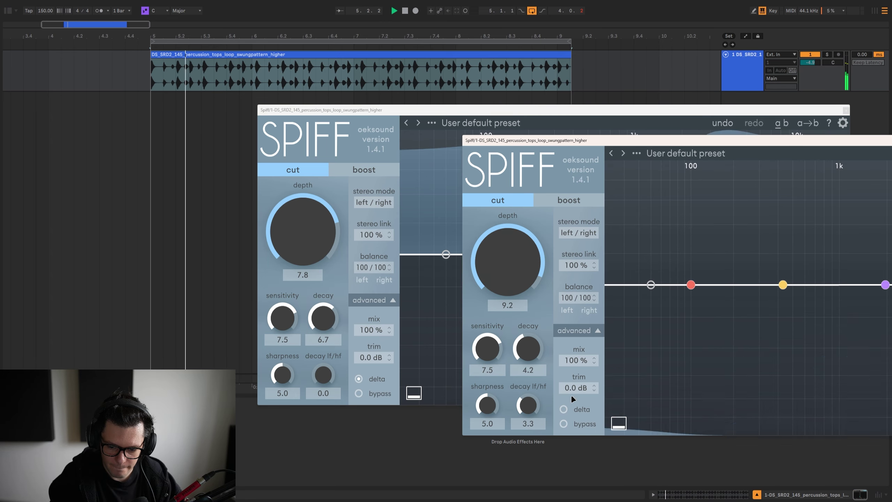
left_click_drag(573, 388, 573, 375)
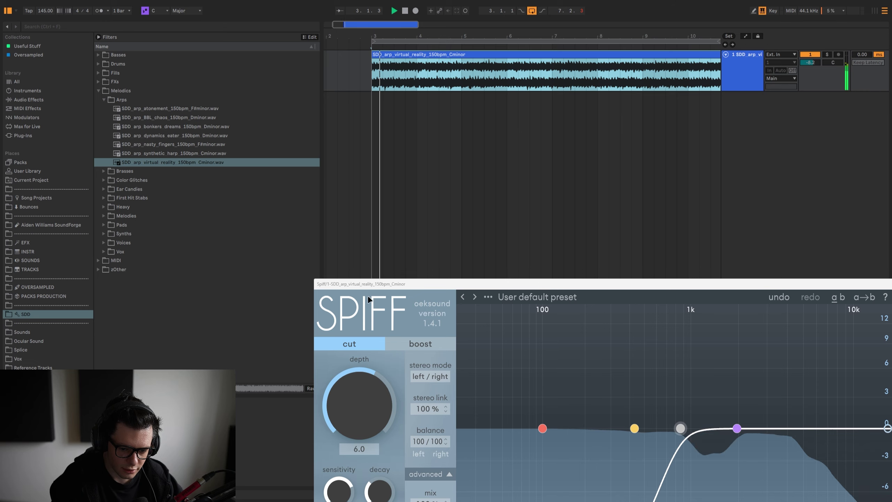
Step: Boost the virtual reality arp's transients in Spiff with a 300 Hz low cut, depth 7.5, and sensitivity and sharpness at 10.0
left_click_drag(392, 284, 311, 112)
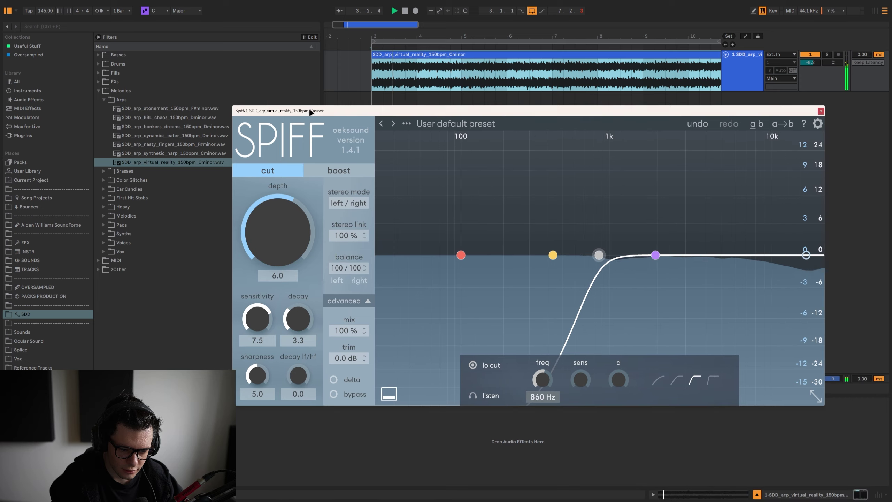
left_click(349, 382)
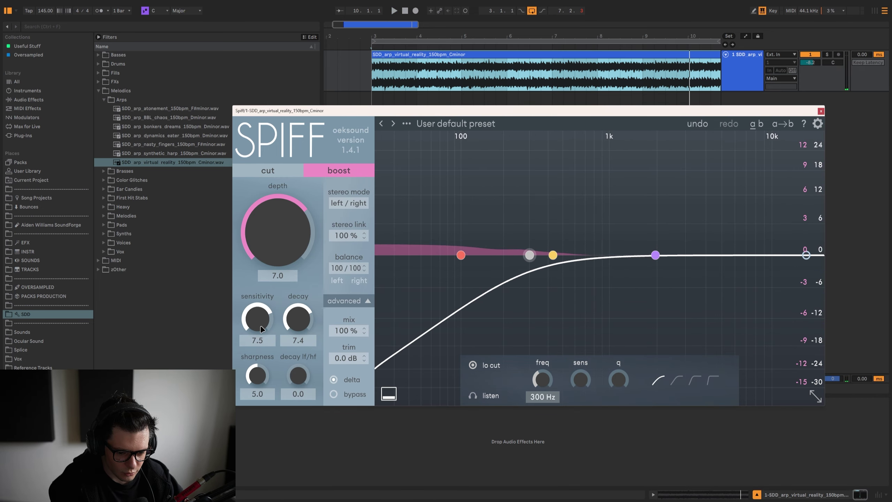
left_click_drag(261, 329, 253, 338)
key("space")
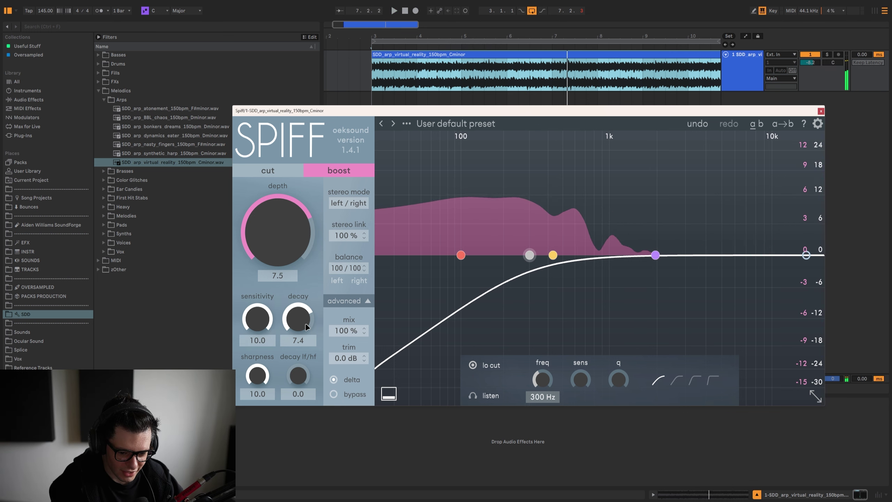
Step: Compare the arp with delta off and on, setting Spiff's depth to 8.5, decay to 5.9 and band 2 to -2.4 dB at 340 Hz
key("space")
left_click_drag(307, 327, 304, 341)
left_click(335, 379)
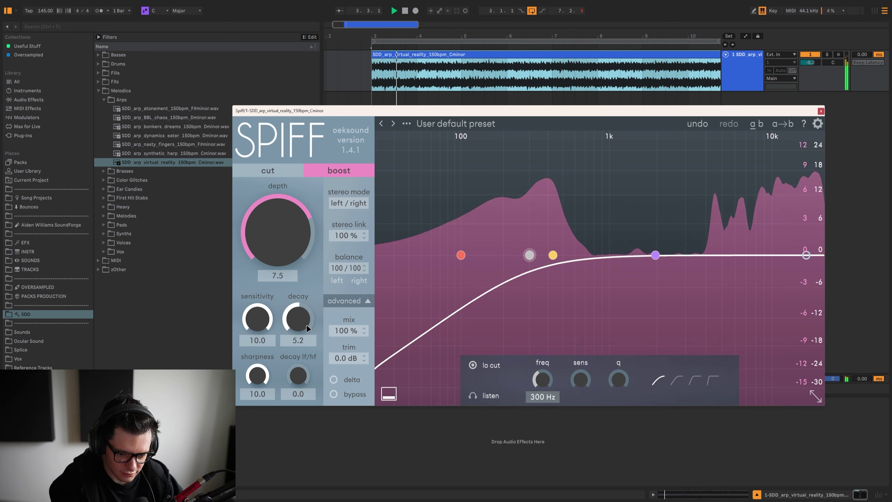
left_click(334, 379)
left_click_drag(305, 321, 304, 314)
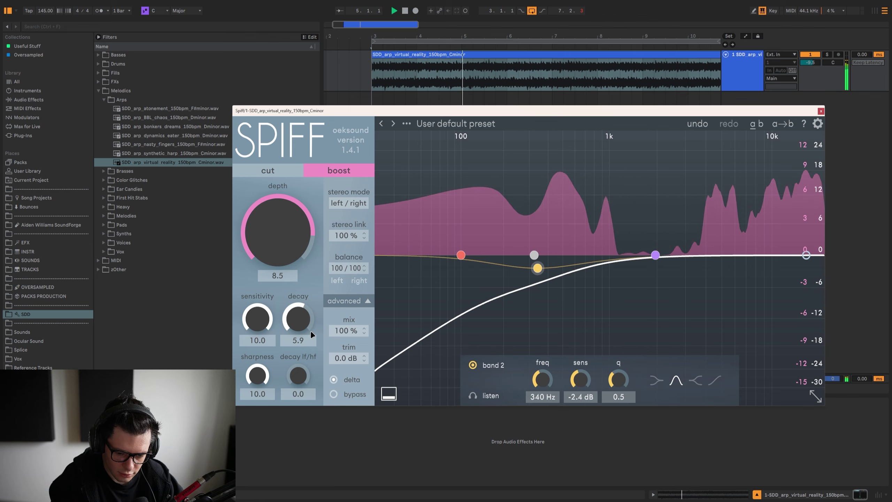
Step: Fine-tune Spiff's decay on the virtual reality arp
left_click_drag(300, 327, 300, 330)
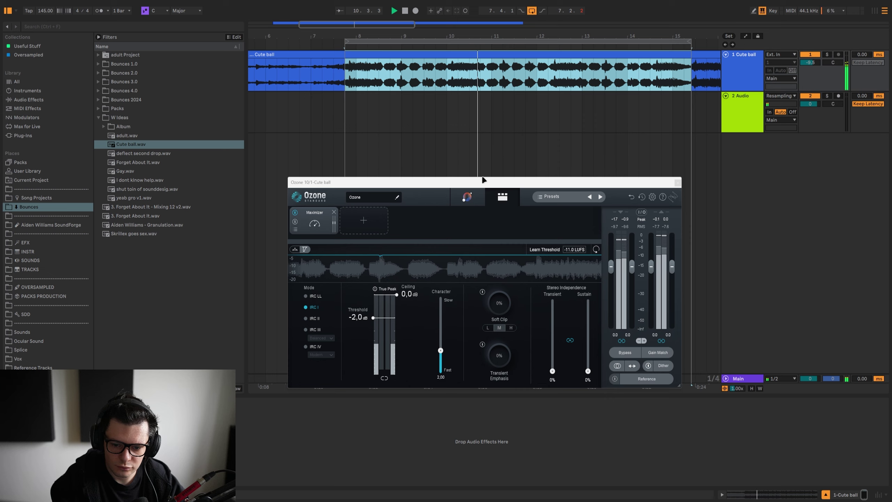
Step: Lower the Ozone Maximizer's threshold on the Cute ball track to about -8.0 dB and reposition the plug-in window
left_click_drag(483, 180, 405, 116)
left_click_drag(295, 253, 288, 294)
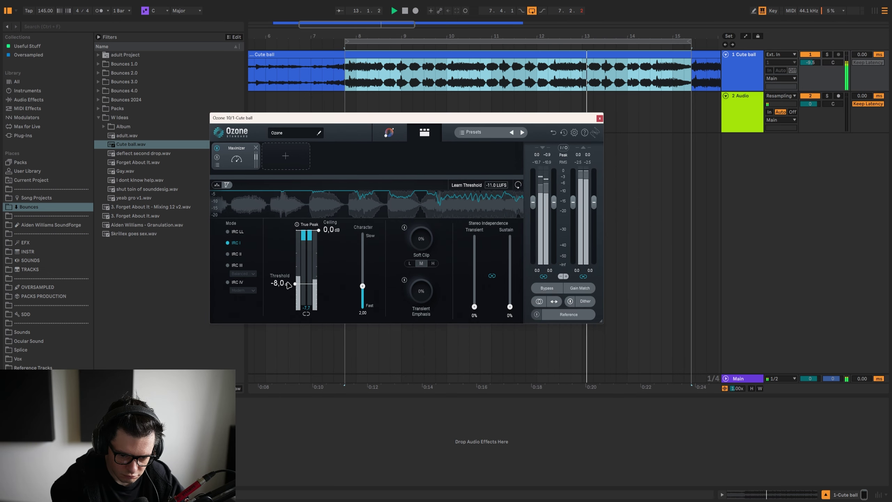
left_click_drag(288, 285, 288, 282)
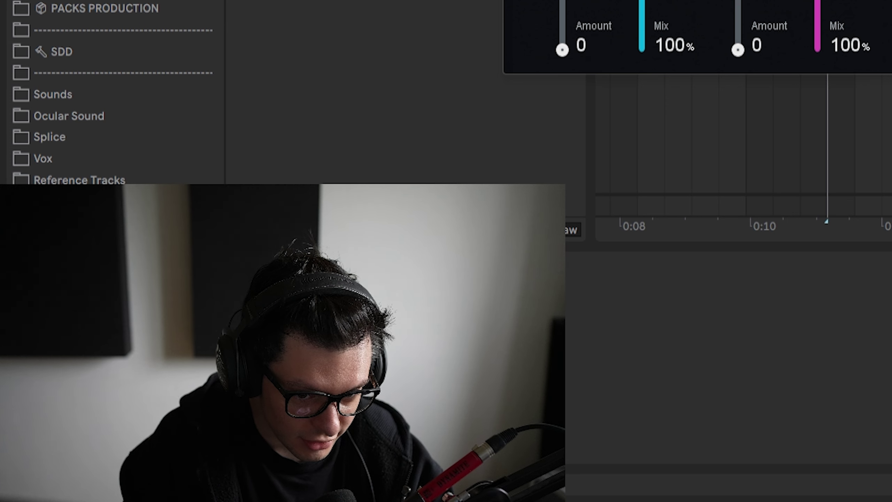
Step: Set the Ozone Exciter's second band to Warm with amount 12.6 and raise the third band's amount to 5.2
left_click(321, 246)
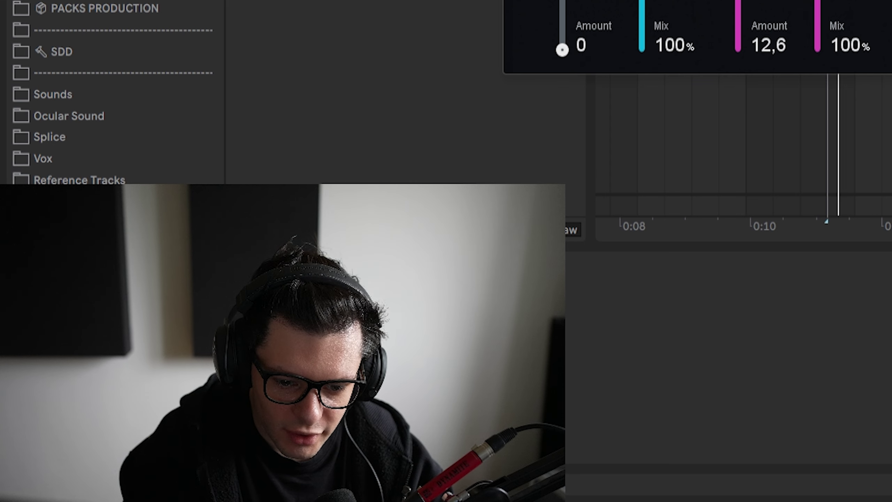
left_click_drag(381, 313, 382, 285)
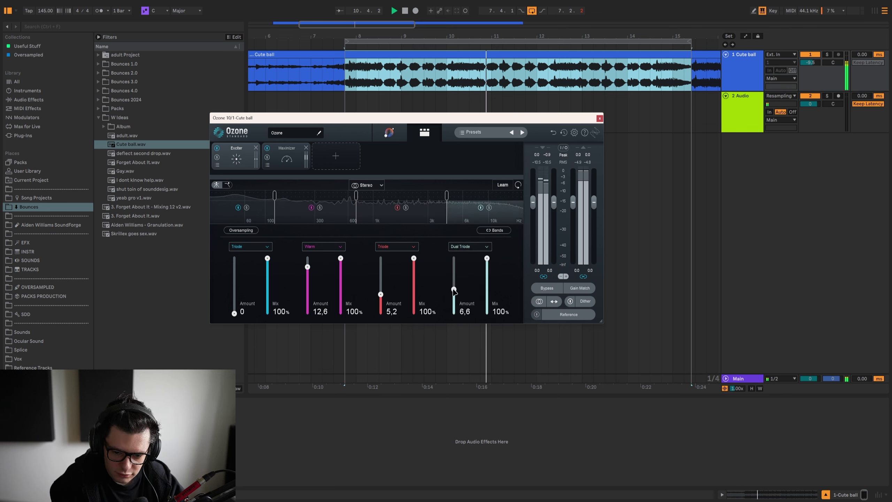
Step: Add an Imager module to the Ozone chain and move it ahead of the Exciter
left_click(336, 157)
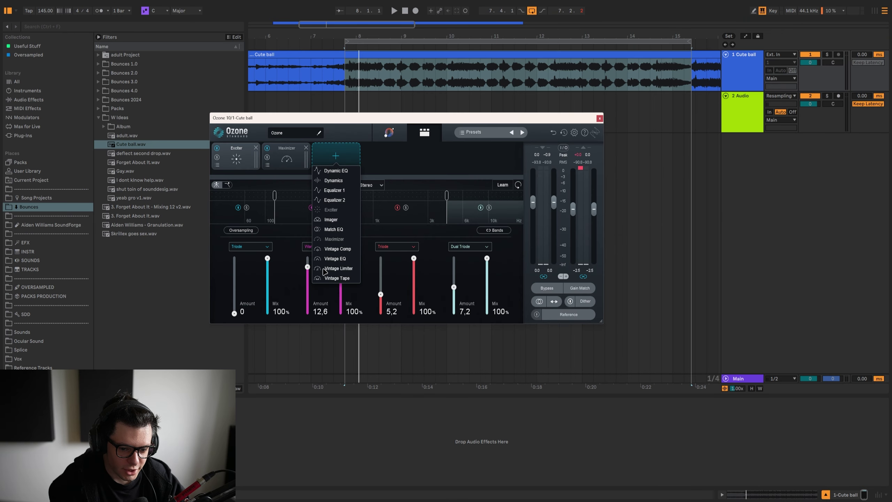
left_click(328, 220)
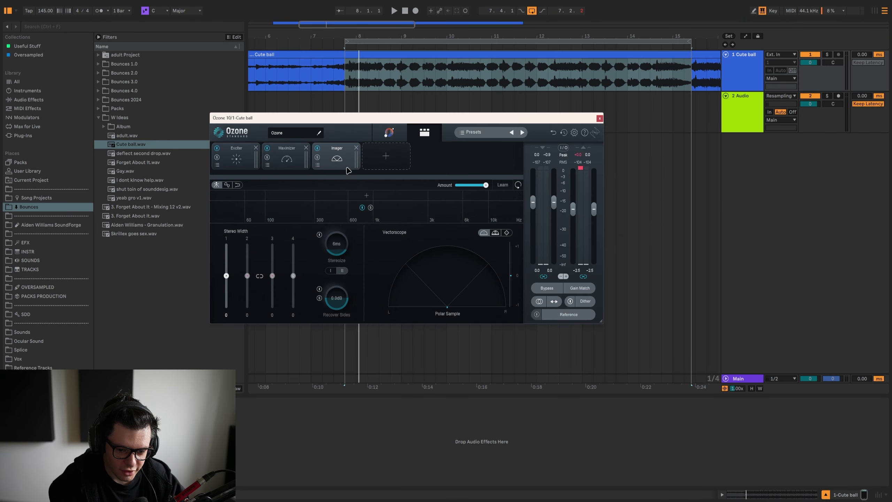
left_click_drag(342, 158, 238, 160)
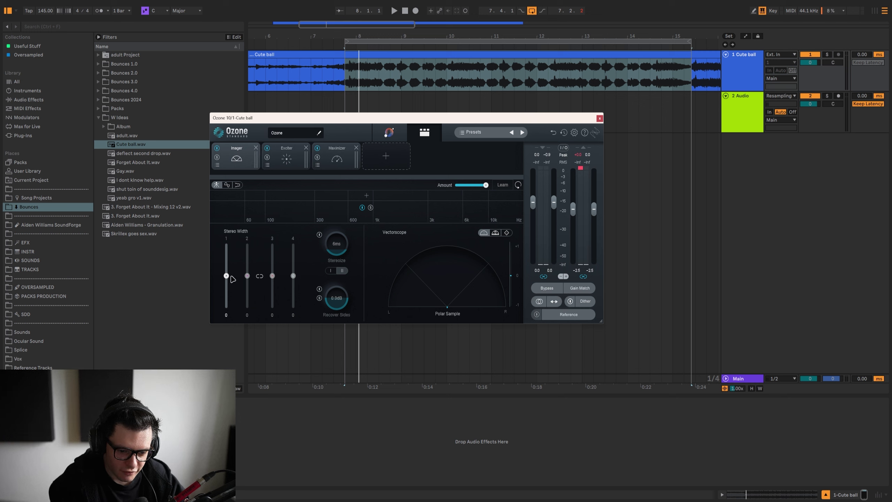
Step: Split the Imager into two bands just above 100 Hz and widen the upper band's stereo width during playback
left_click(274, 197)
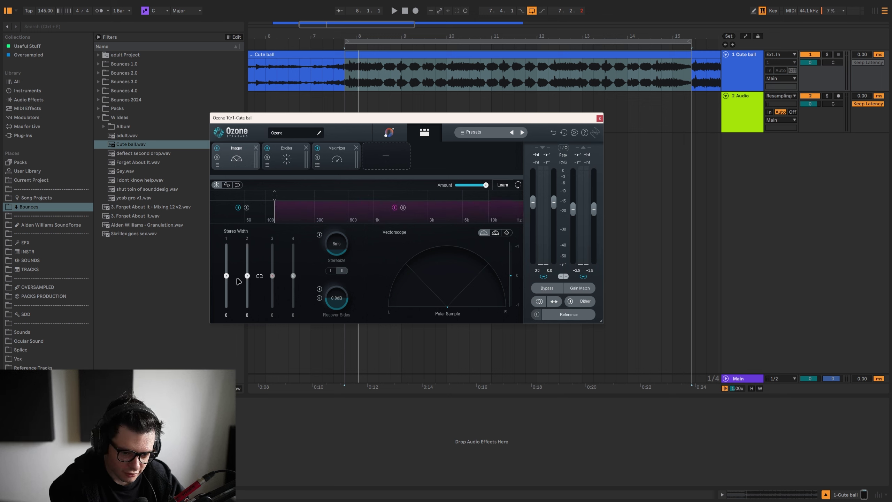
key("space")
left_click_drag(247, 276, 248, 252)
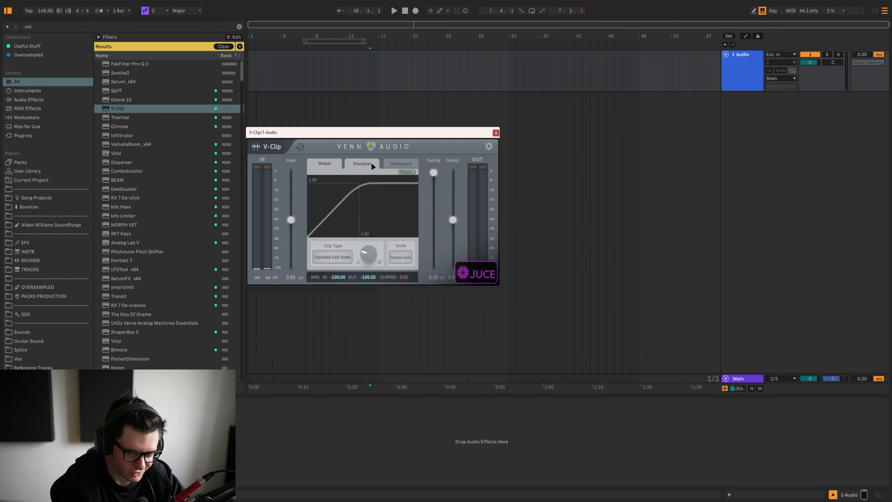
Step: Show the Visualizer in V-Clip on the empty audio track and reposition its window
left_click(371, 165)
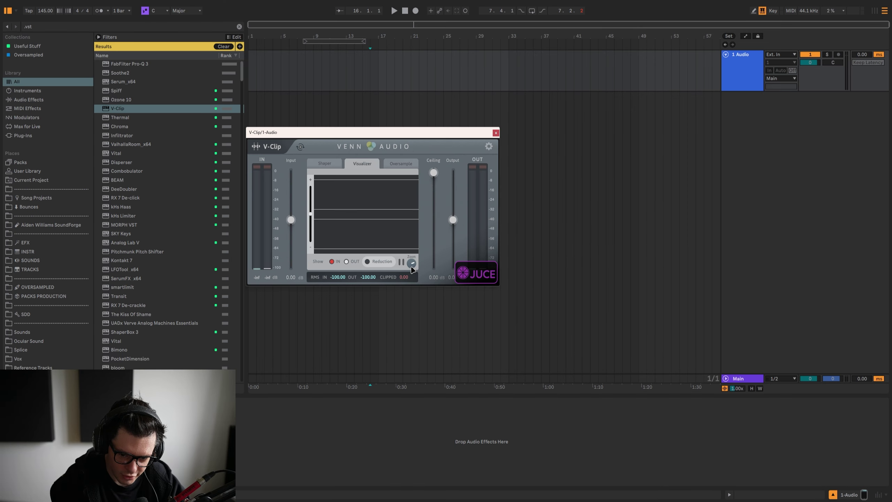
left_click_drag(322, 131, 407, 208)
Step: Open the EARTHBENDING INSANITY set from the W Projects folder in Song Projects
key("ctrl+f")
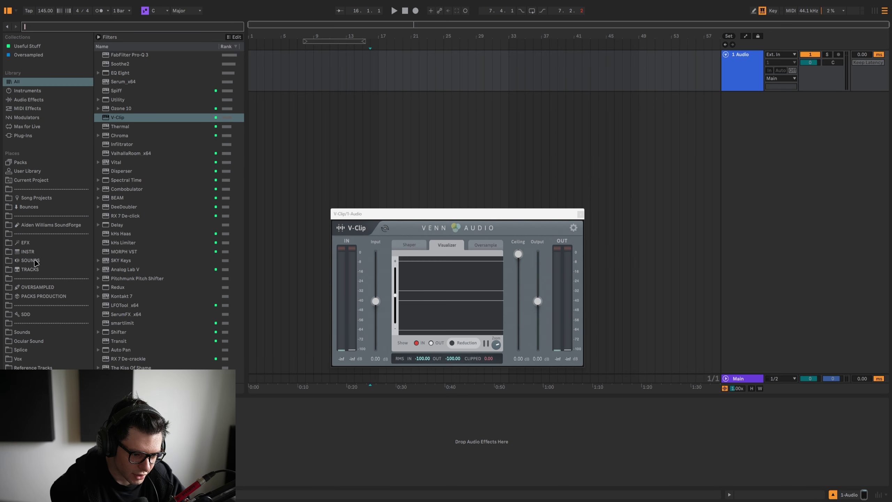
left_click(35, 197)
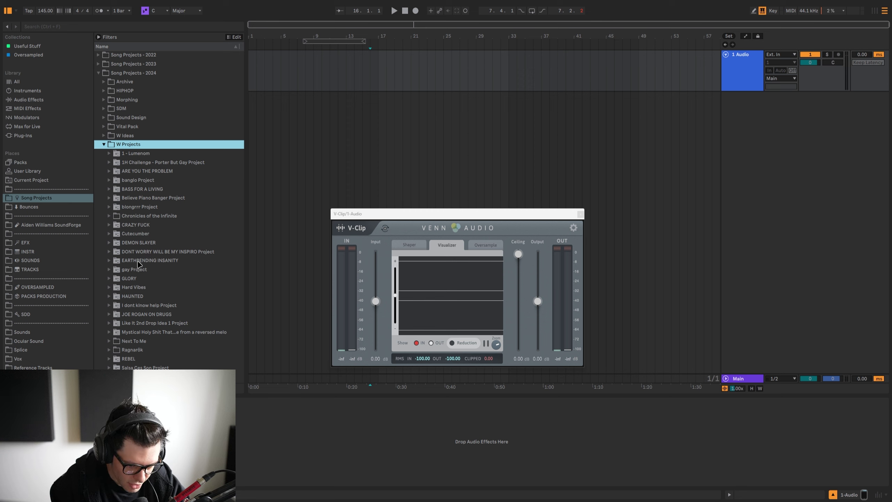
double_click(138, 262)
double_click(140, 288)
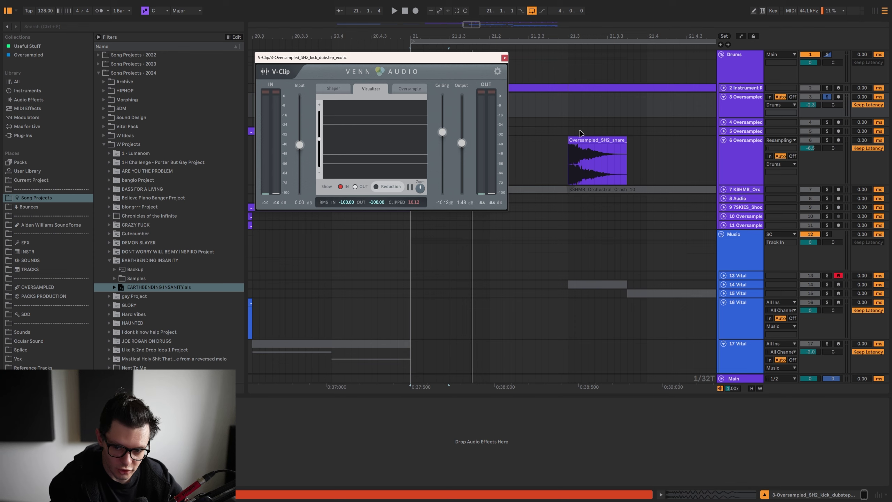
Step: Examine the waveform peaks of the dubstep hurricane snare clip in close detail
scroll(603, 163, "up", 10)
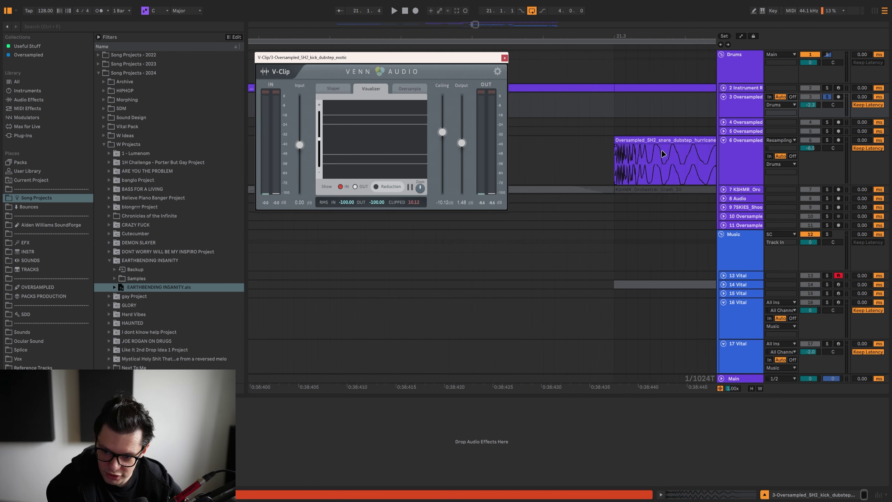
left_click(663, 154)
scroll(632, 151, "up", 5)
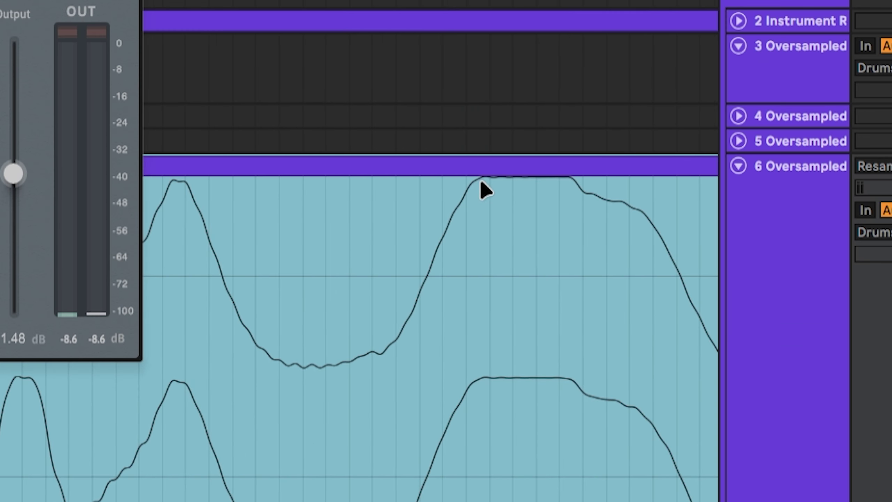
scroll(546, 185, "right", 5)
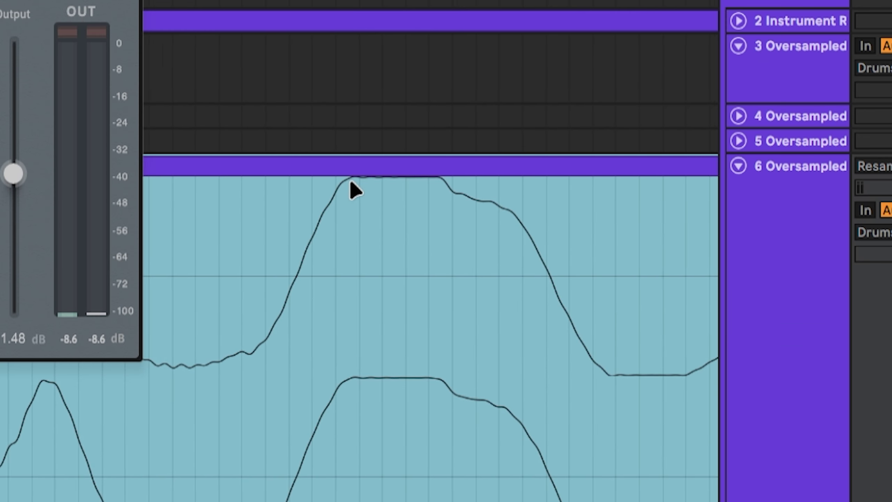
scroll(377, 188, "up", 5)
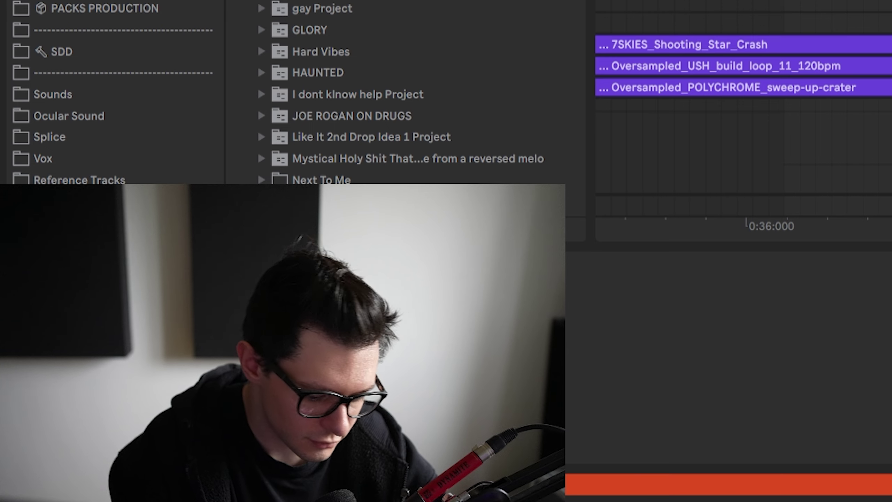
Step: Record the V-Clip-processed dubstep kick onto the resampling audio track and inspect the recorded waveform
scroll(744, 116, "up", 3)
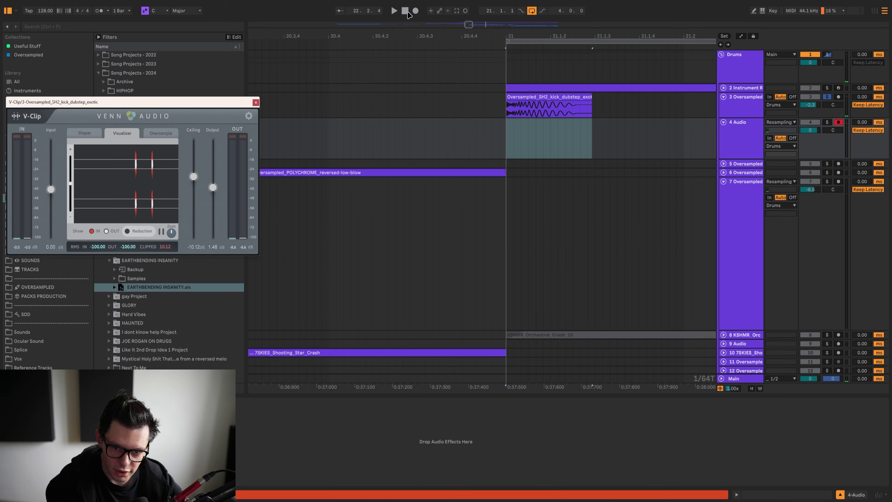
left_click(415, 11)
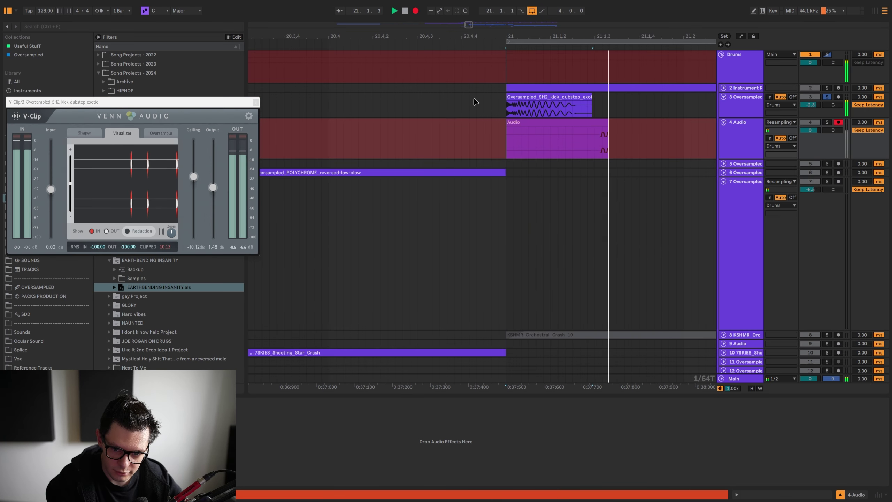
key("space")
scroll(543, 142, "up", 5)
scroll(499, 201, "right", 2)
scroll(500, 201, "up", 7)
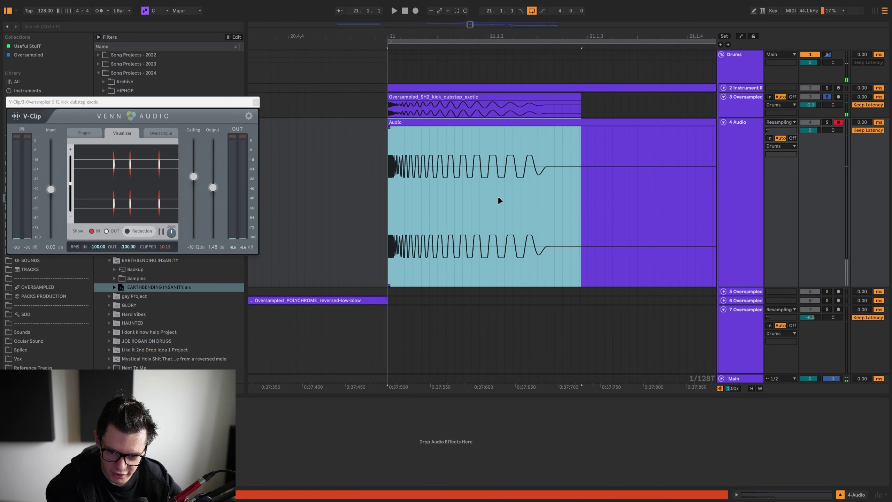
Step: Audition the kick repeatedly through V-Clip while watching its Visualizer, and close the plug-in window
scroll(500, 201, "down", 5)
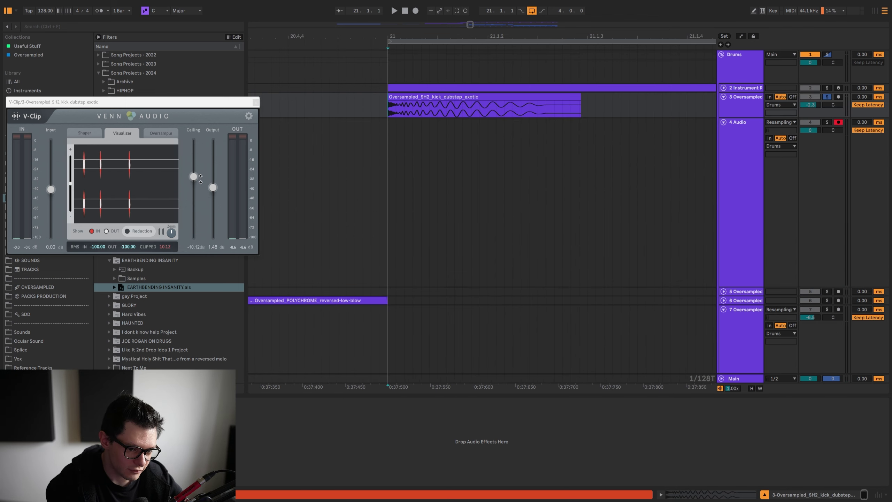
key("space")
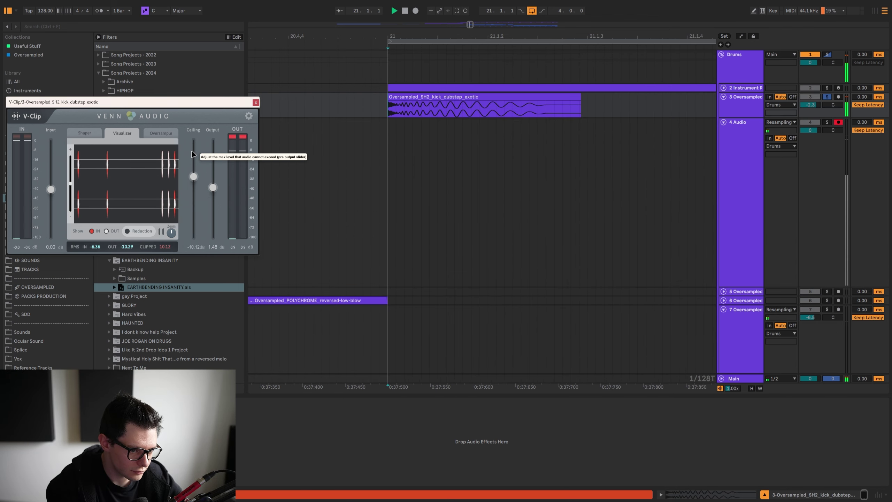
key("space")
key("space")
key("space")
key("space")
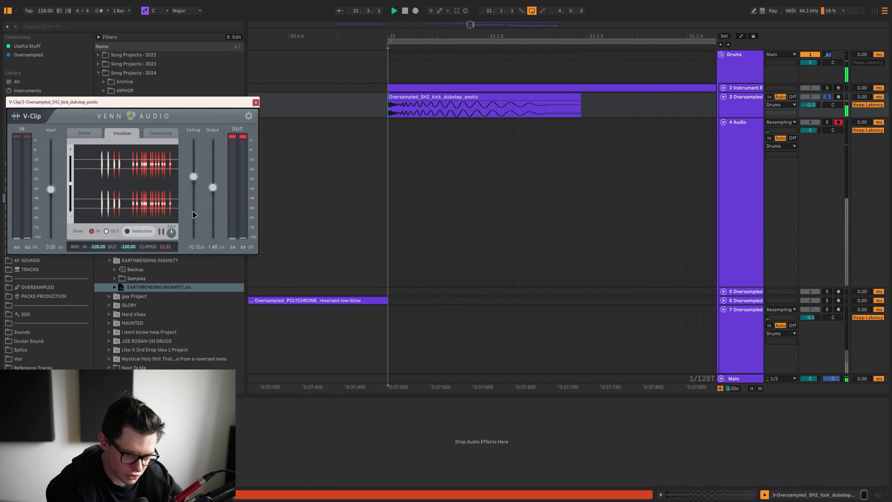
left_click(256, 101)
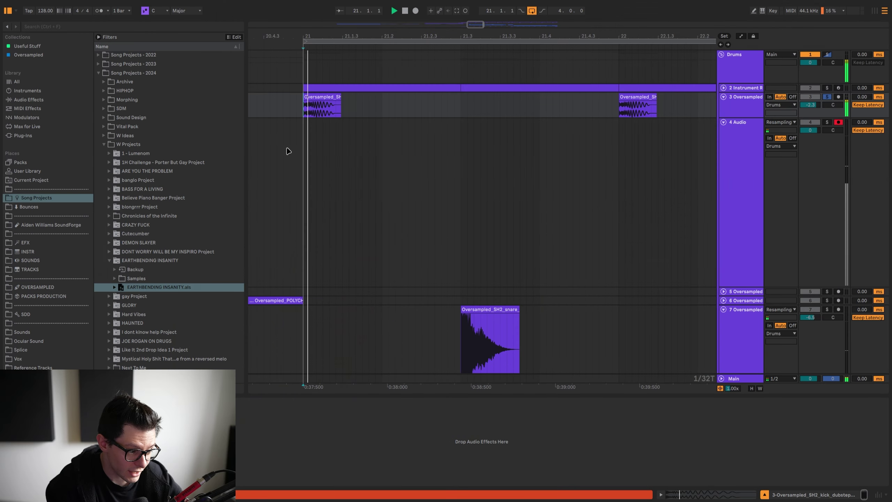
Step: Hide the browser and unfold the 19 Group track to show its Vital layers
scroll(395, 103, "down", 5)
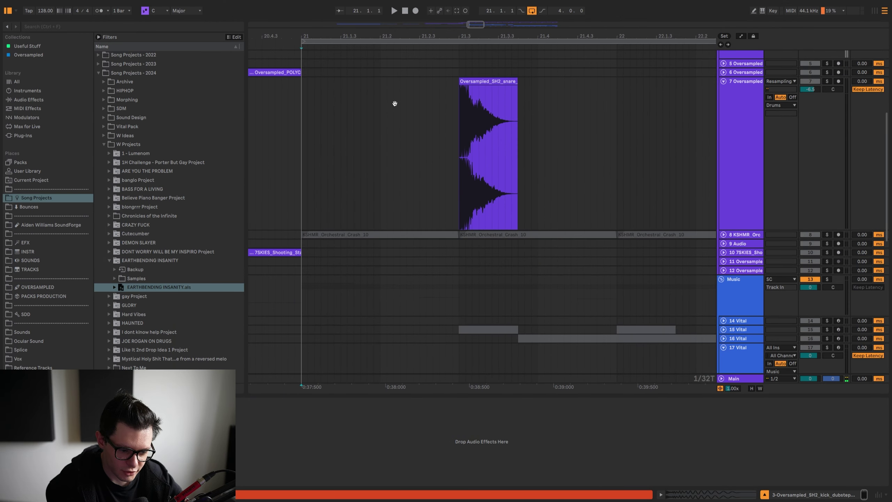
scroll(343, 203, "down", 5)
left_click(8, 11)
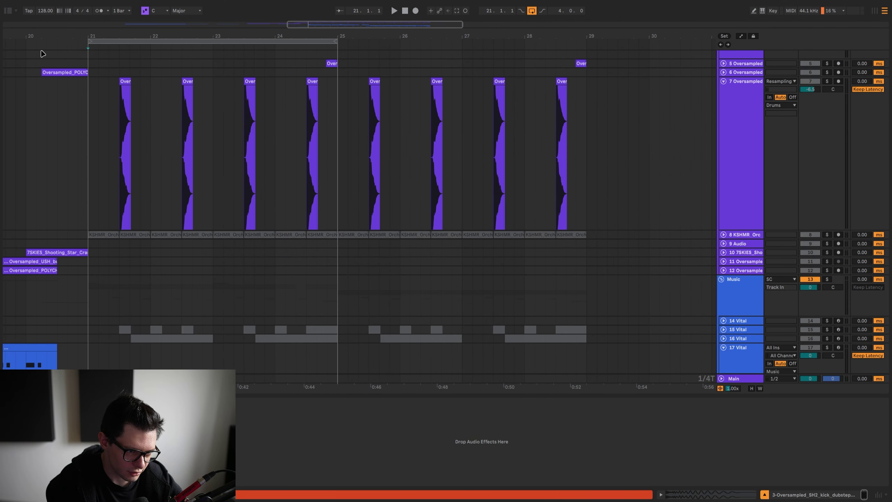
scroll(246, 175, "left", 3)
scroll(246, 176, "down", 4)
scroll(246, 175, "left", 2)
scroll(246, 176, "up", 4)
scroll(446, 106, "down", 4)
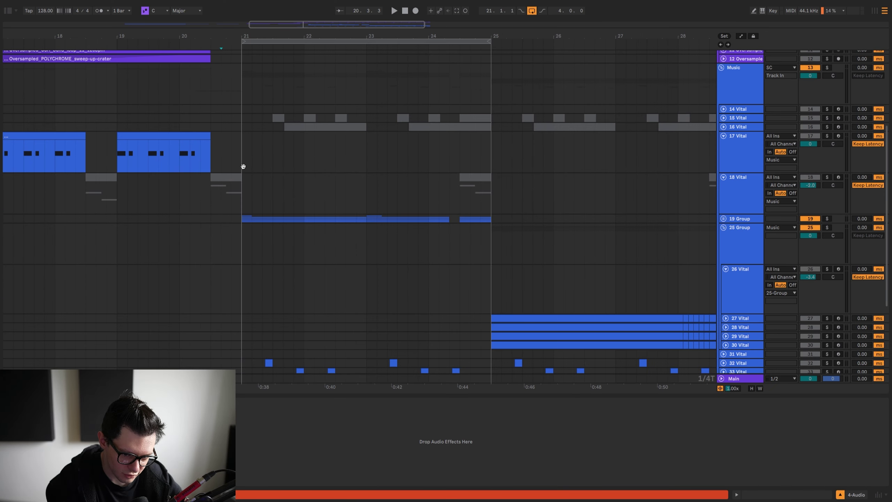
scroll(249, 176, "down", 3)
key("Right")
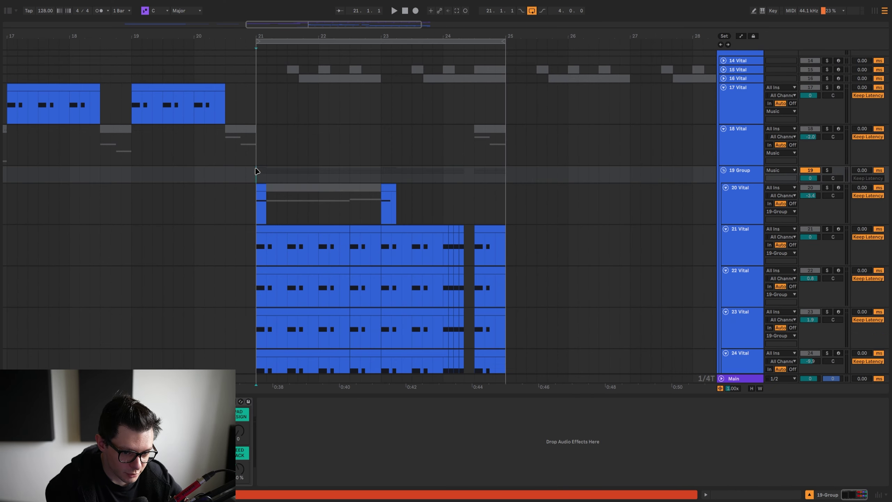
Step: Solo and play the 19 Group and its individual Vital layers with the group's V-Clip open
scroll(260, 158, "down", 2)
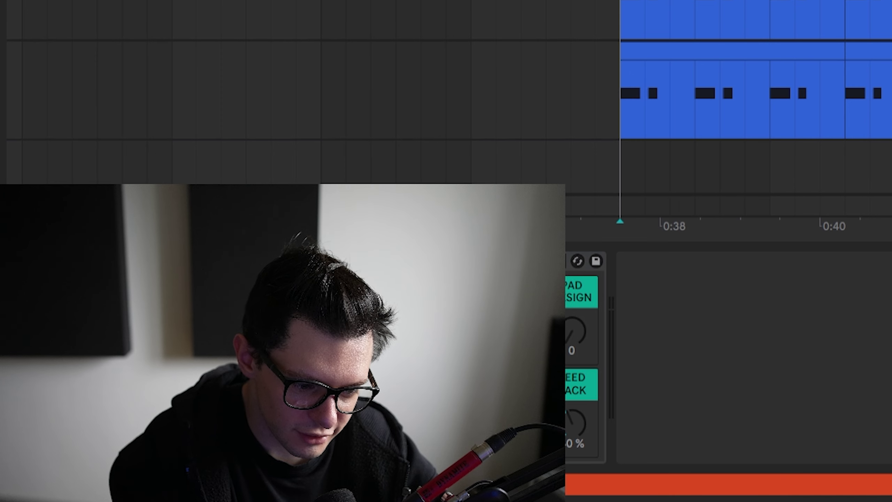
key("space")
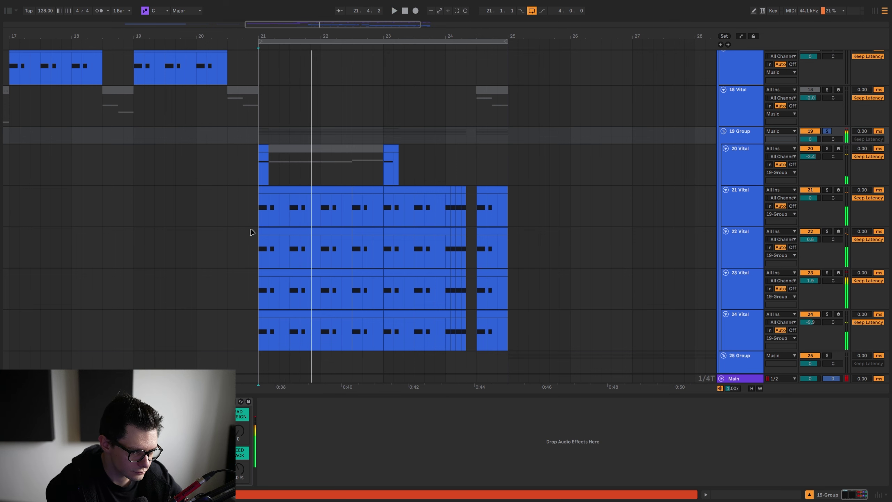
left_click(169, 401)
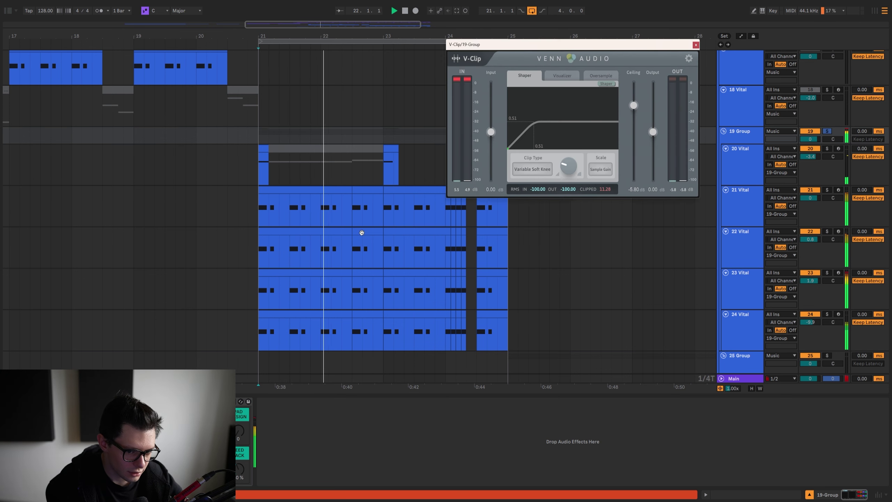
left_click(258, 294)
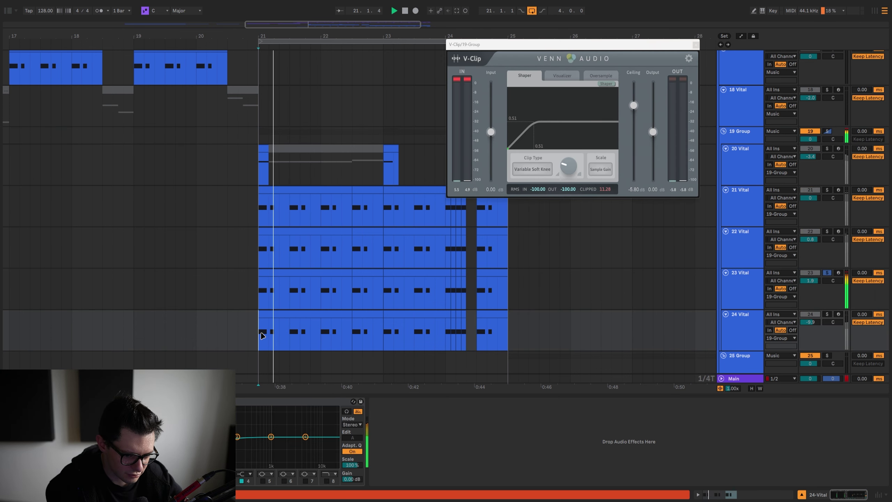
Step: Show the Visualizer in the 19 Group's V-Clip and play the soloed group to inspect its clipping
left_click(562, 75)
left_click_drag(578, 48, 446, 52)
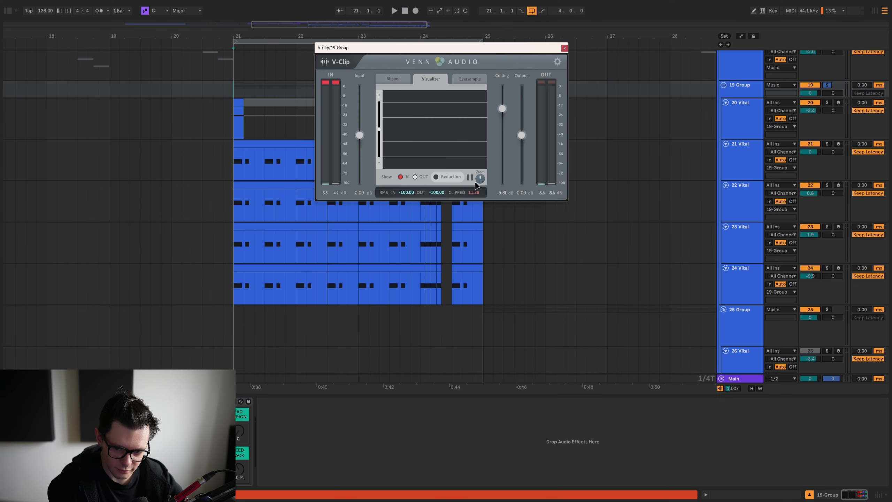
key("space")
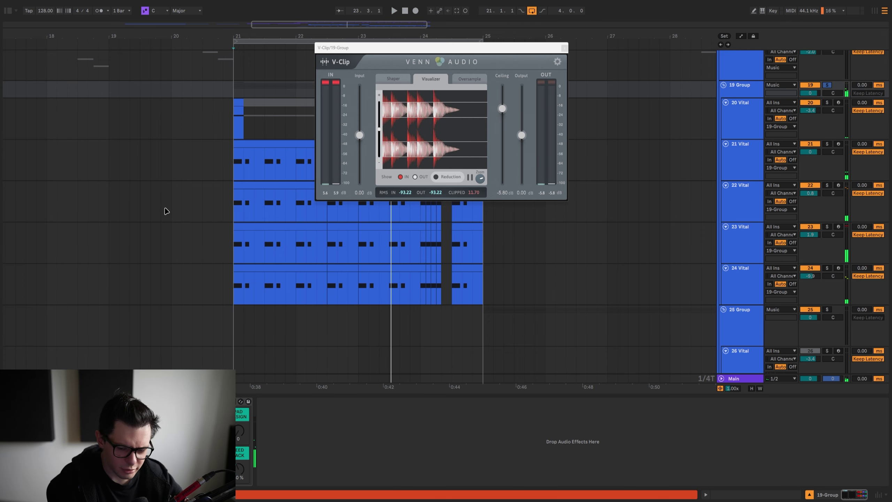
Step: Replay the soloed 19 Group and its Vital layers through V-Clip to watch the clipped peaks
key("space")
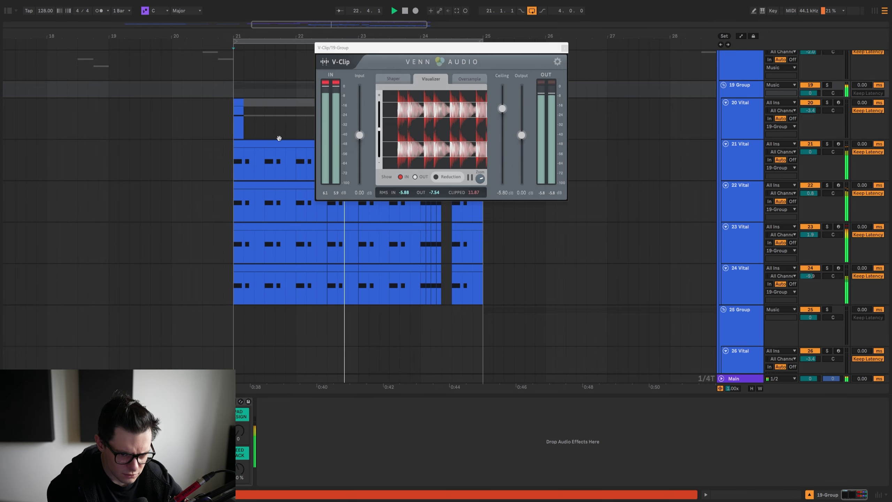
left_click_drag(279, 137, 241, 237)
left_click(244, 107)
left_click_drag(230, 297, 218, 214)
Step: Collapse the EARTHBENDING INSANITY and W Projects folders in the browser and open the SDD sample folder
scroll(218, 214, "up", 5)
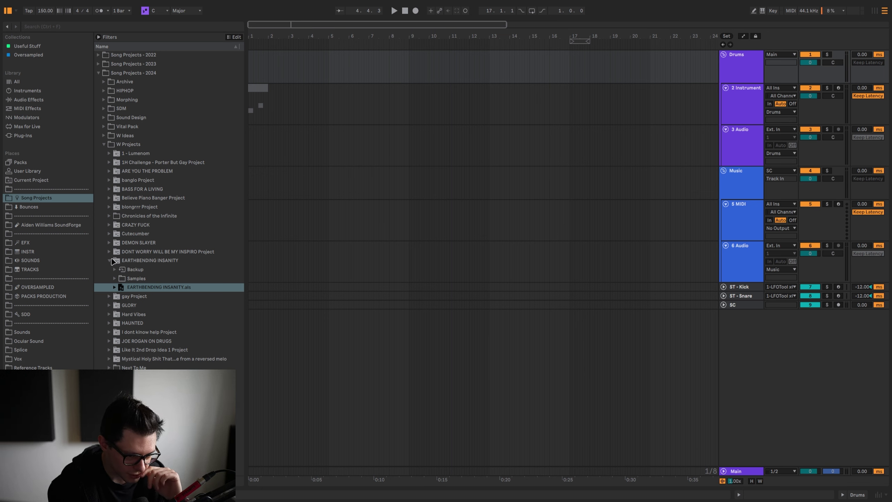
left_click(110, 260)
left_click(103, 144)
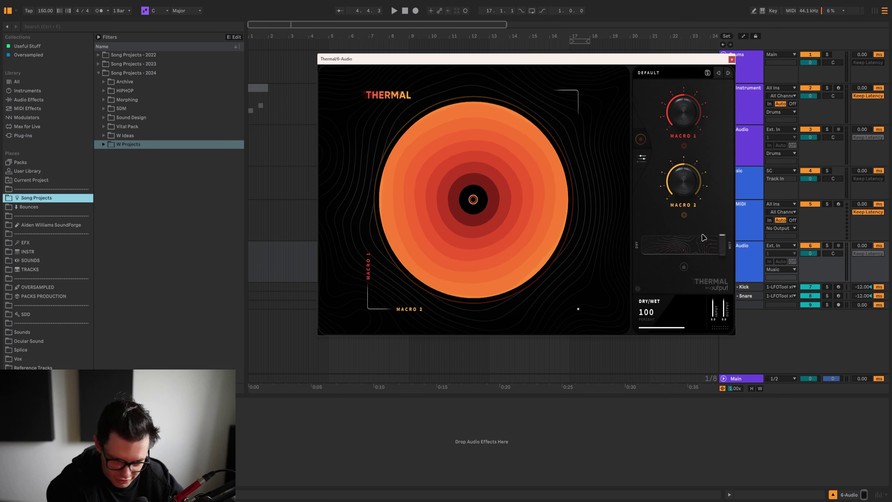
left_click(35, 314)
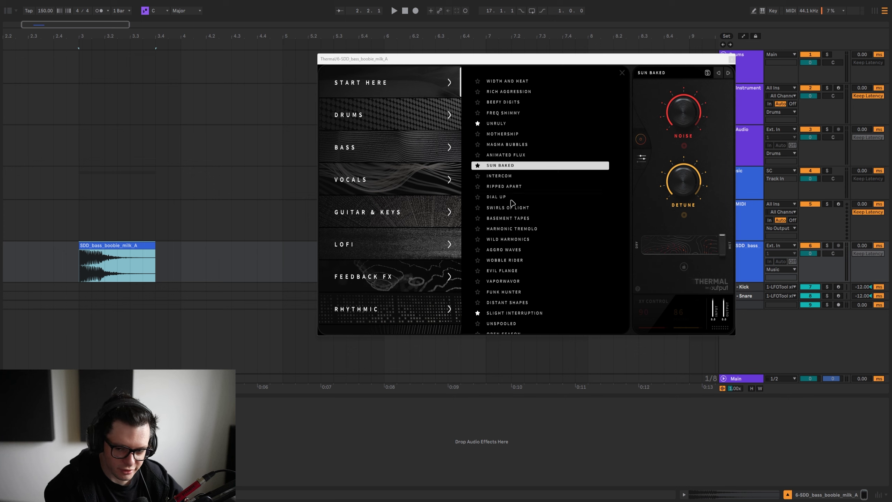
Step: Play the SDD_bass_boobie_milk_A clip through Thermal's Swirls Of Light and Harmonic Tremolo presets
scroll(520, 204, "down", 1)
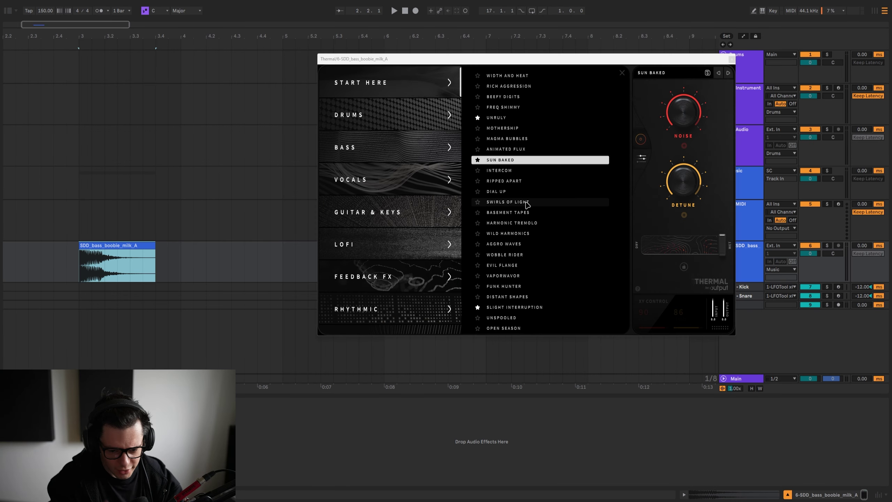
key("space")
left_click(513, 203)
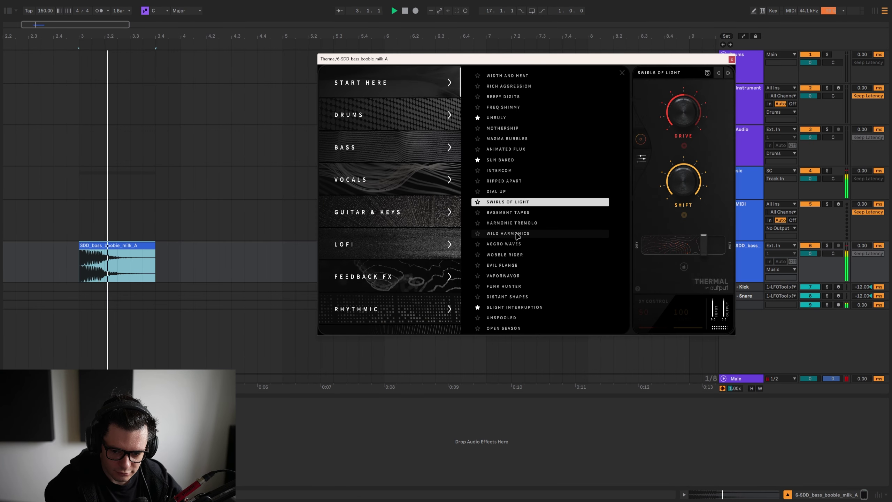
left_click(515, 224)
scroll(514, 260, "down", 5)
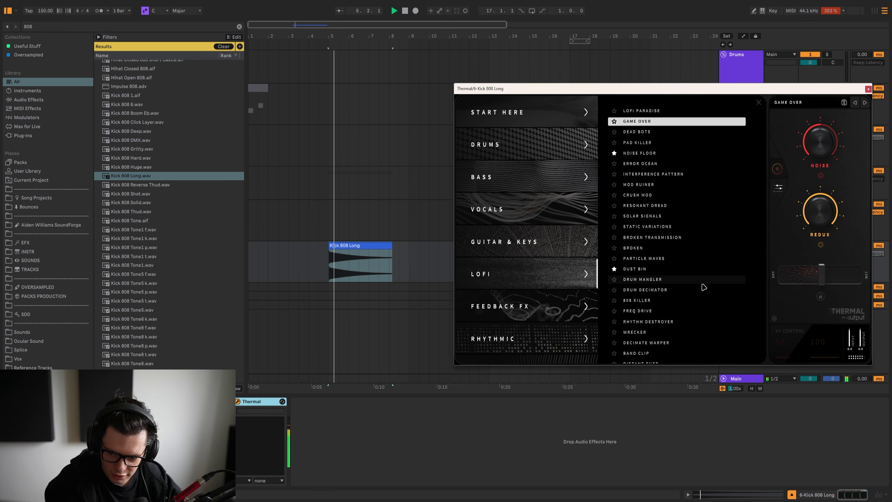
Step: Try Thermal's Lofi presets Drum Mangler and Solar Signals, plus Vocal Shine and Vocal Palpitater, on the playing Kick 808 Long clip
left_click(628, 279)
left_click(642, 216)
left_click(492, 209)
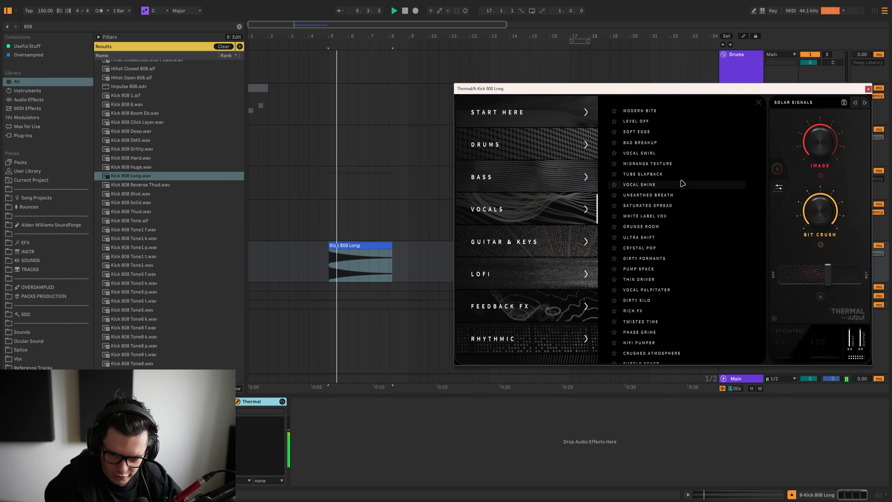
left_click(643, 185)
left_click(664, 293)
Step: Audition Thermal's Deep Crush, Fat Sliders and Overhead Slam presets on the 808 kick, and toggle Thermal to compare
left_click(589, 147)
left_click(650, 153)
left_click(552, 178)
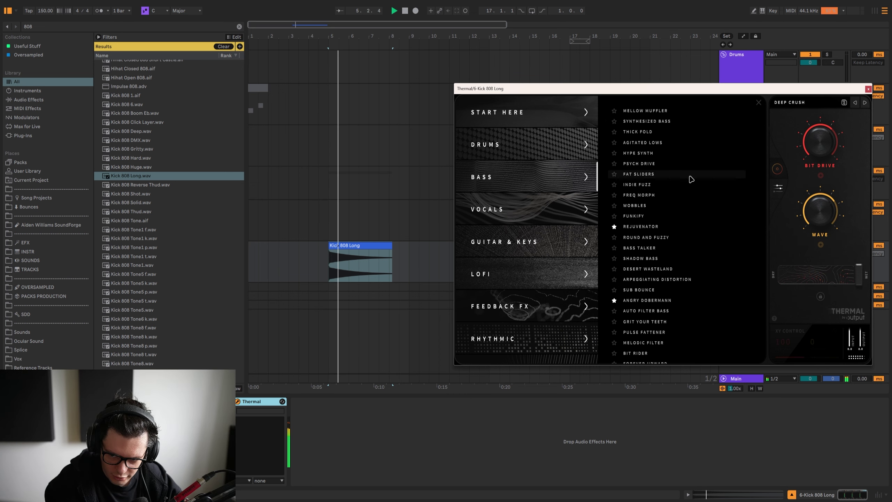
left_click(691, 175)
left_click(590, 150)
left_click(642, 143)
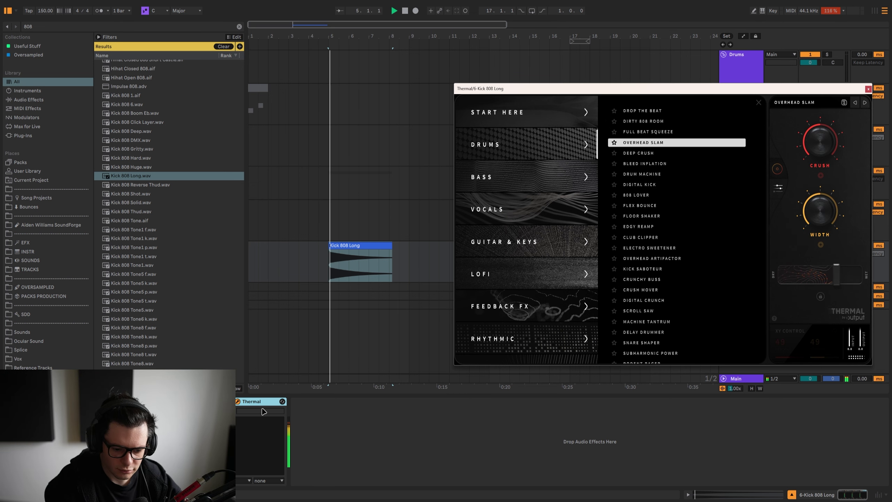
left_click(237, 403)
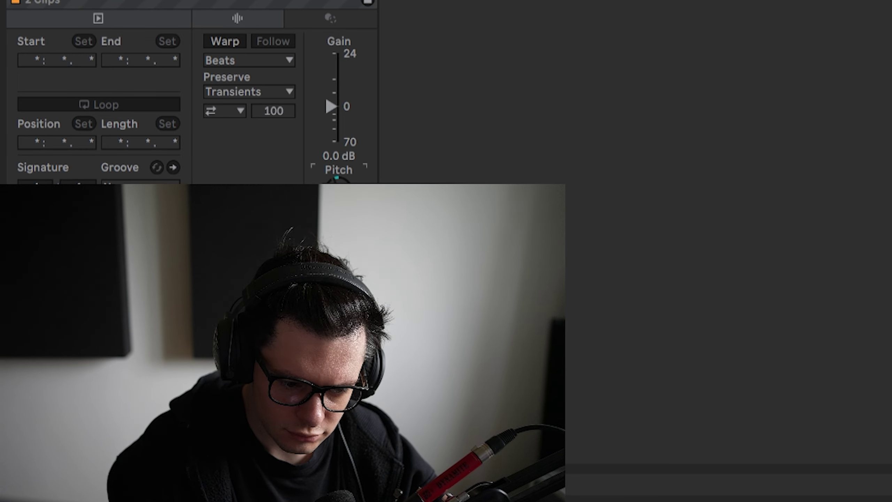
key("space")
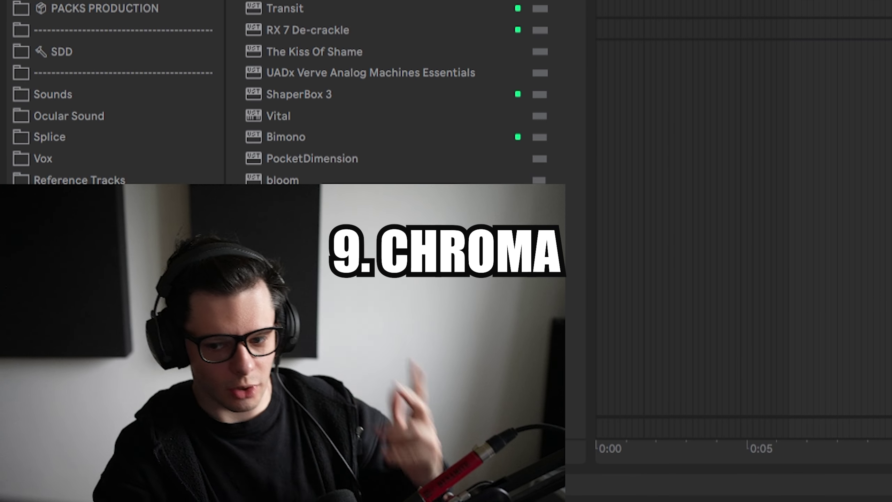
Step: Load Chroma onto the 6 Audio track and move that track out of the Music group
left_click_drag(122, 128, 614, 277)
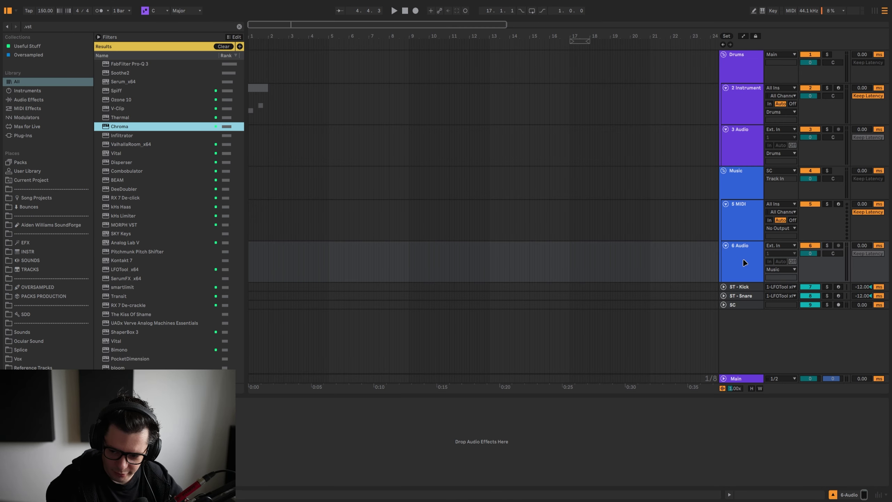
left_click_drag(744, 260, 742, 322)
Step: Delete all the other tracks, starting from the Drums group, leaving only the audio track with Chroma
left_click(730, 73)
key("Delete")
key("Delete")
key("Delete")
key("Delete")
key("Delete")
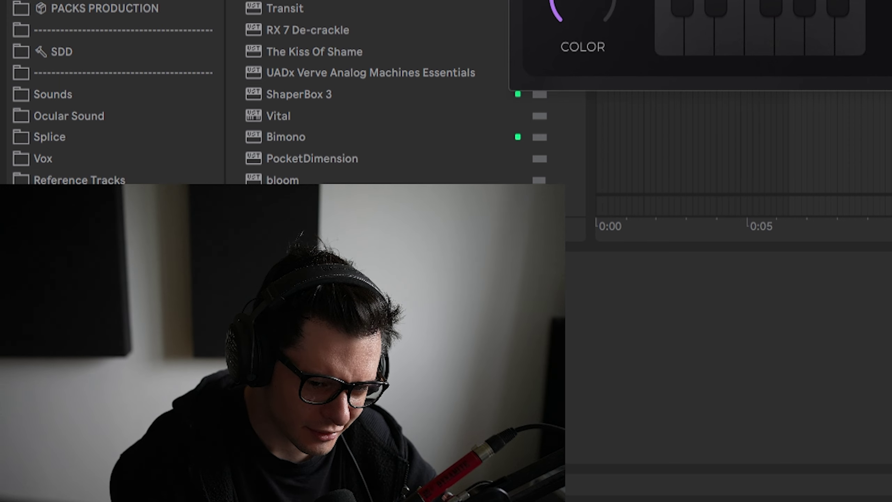
Step: Place SDD_bass_boobie_milk_A.wav from the SDD folder on the audio track, with the Chroma window moved clear
left_click_drag(580, 156, 599, 85)
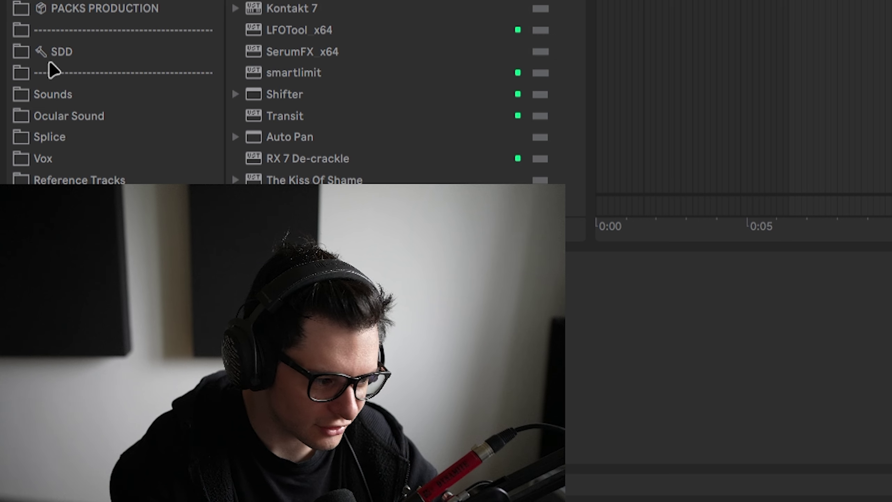
left_click(58, 56)
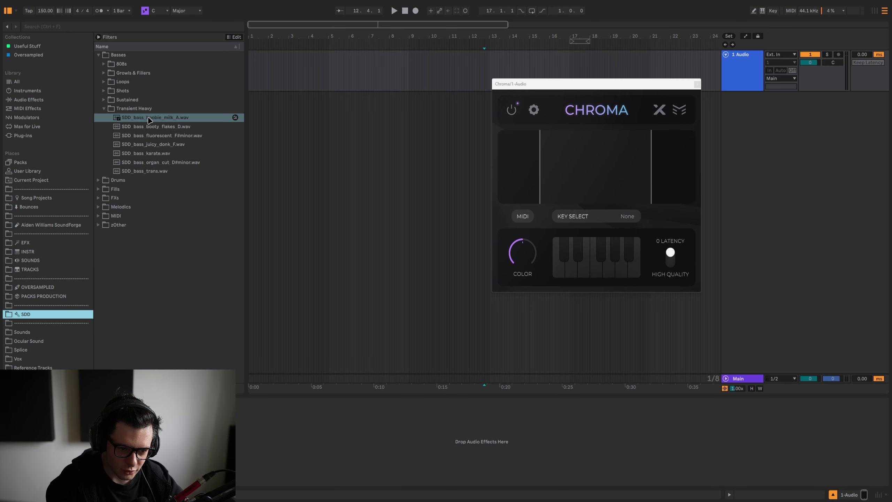
left_click_drag(169, 116, 331, 67)
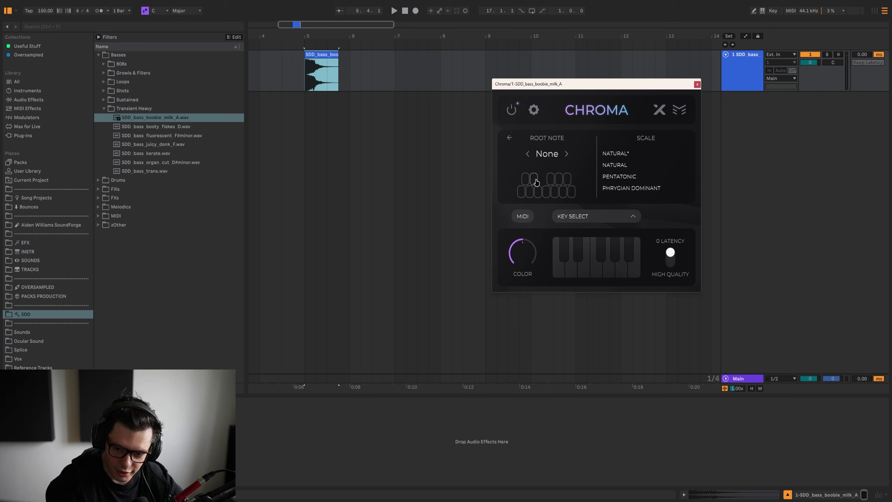
Step: Set Chroma to root note D# with the minor Pentatonic scale, and reset Color to its default while the bass plays
left_click(534, 179)
left_click(611, 177)
key("space")
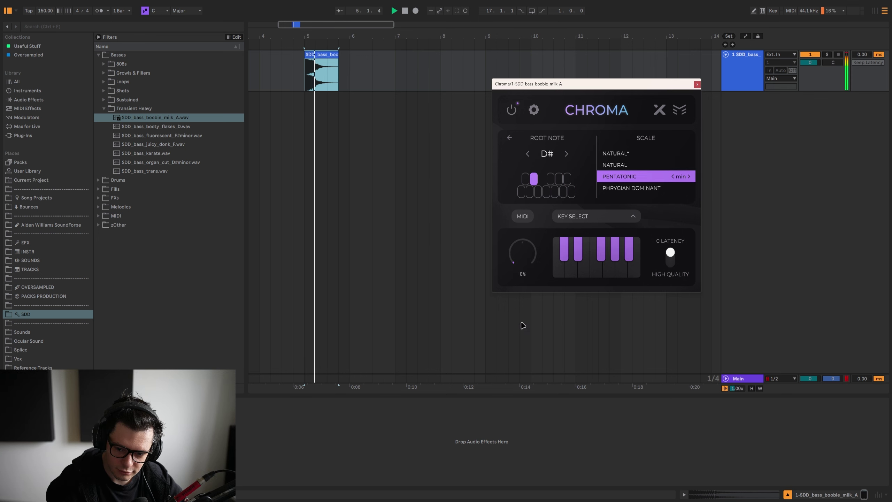
double_click(512, 259)
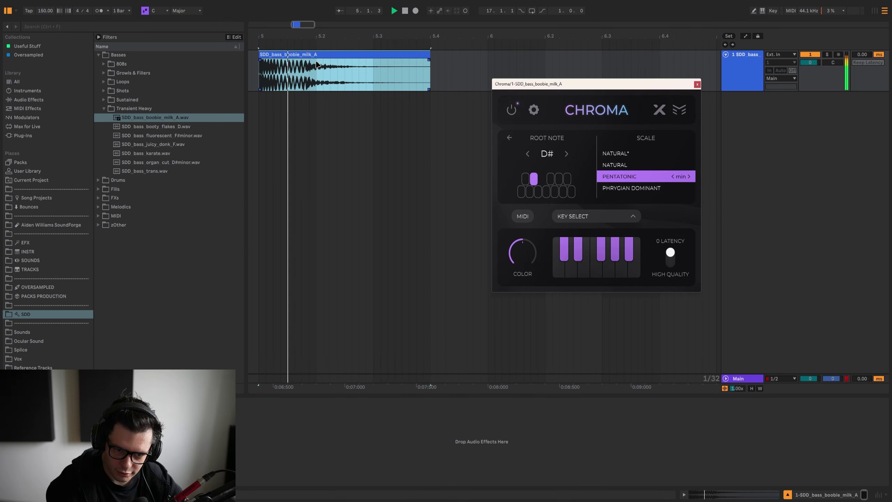
Step: Replay the start of the bass clip through Chroma and switch the plug-in to High Quality mode
scroll(391, 80, "left", 2)
key("space")
key("space")
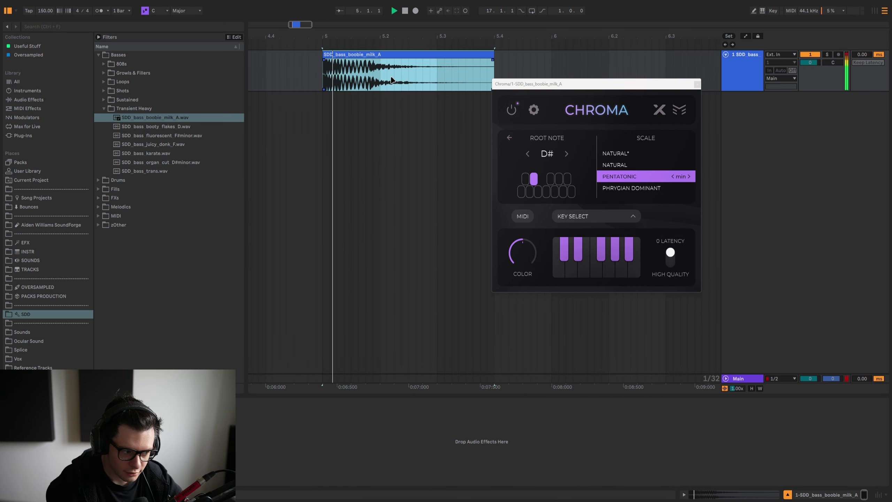
scroll(393, 81, "right", 1)
key("space")
key("space")
left_click(671, 256)
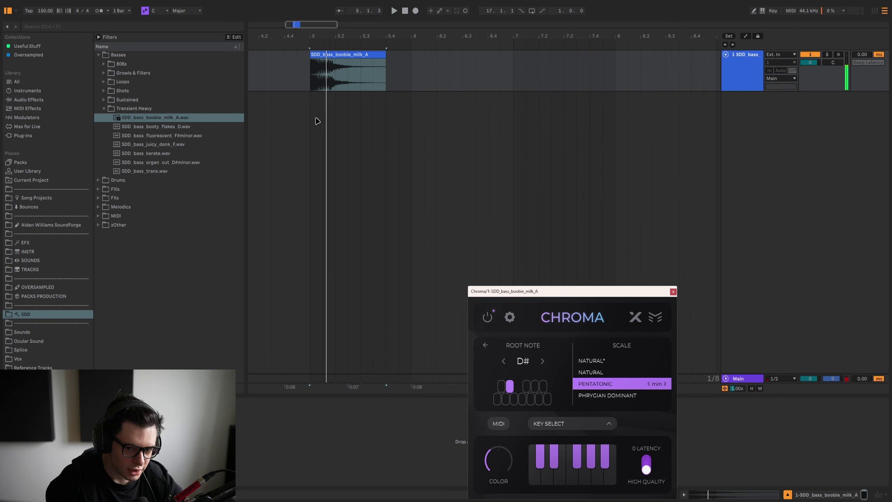
Step: Add SDD_bass_fluorescent_F#minor.wav and SDD_bass_juicy_donk_F.wav to the bass sequence on the track
left_click(254, 143)
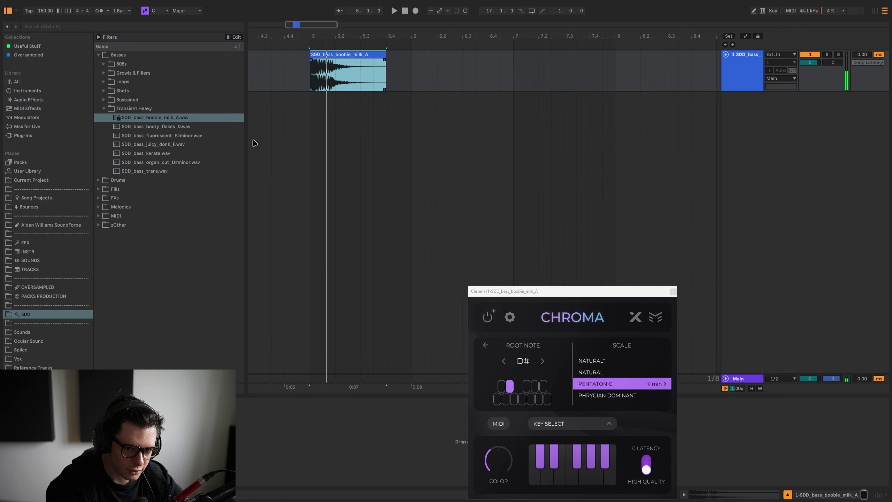
left_click_drag(182, 135, 336, 72)
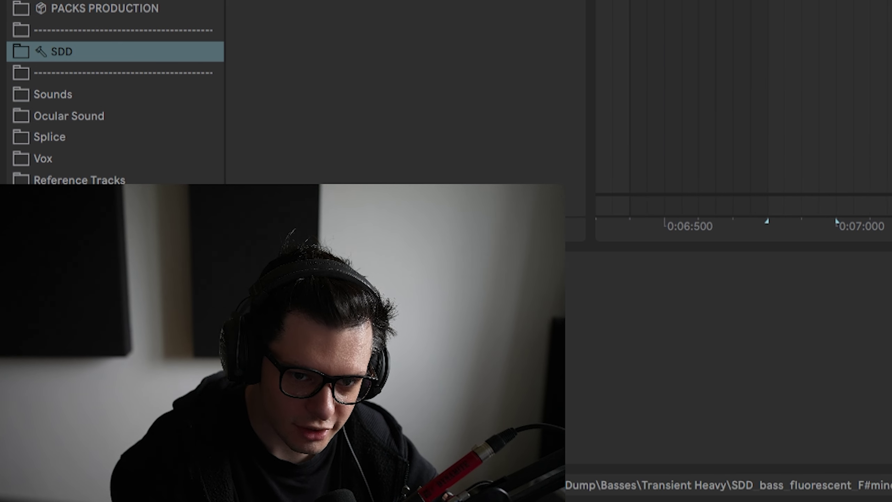
left_click_drag(181, 144, 408, 106)
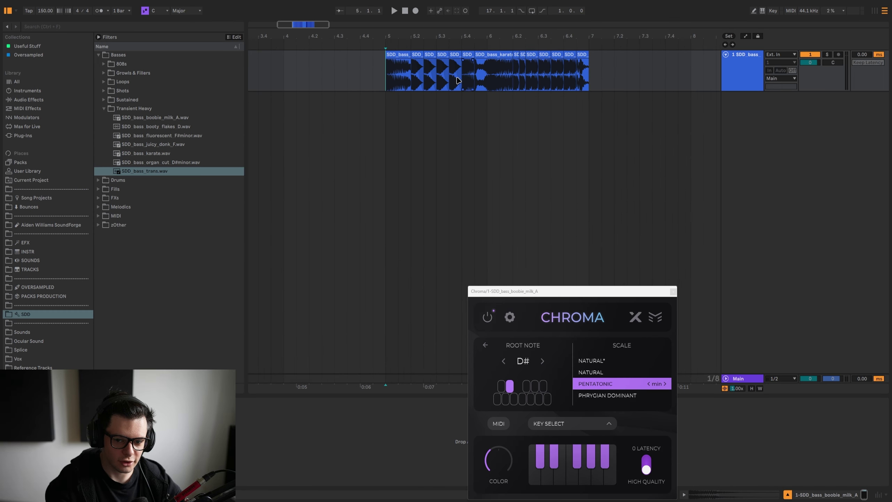
scroll(330, 82, "down", 3)
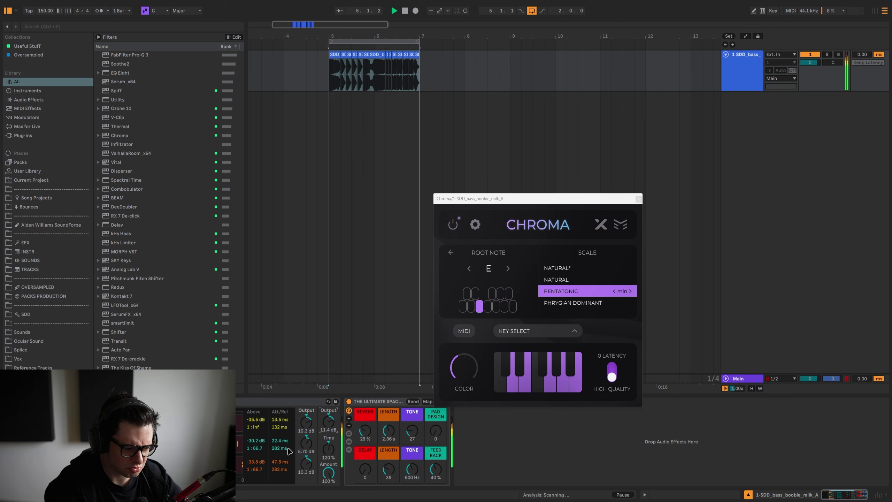
Step: Select the looped bass clips, view the first clip's waveform, and return to the track's device chain
left_click(383, 41)
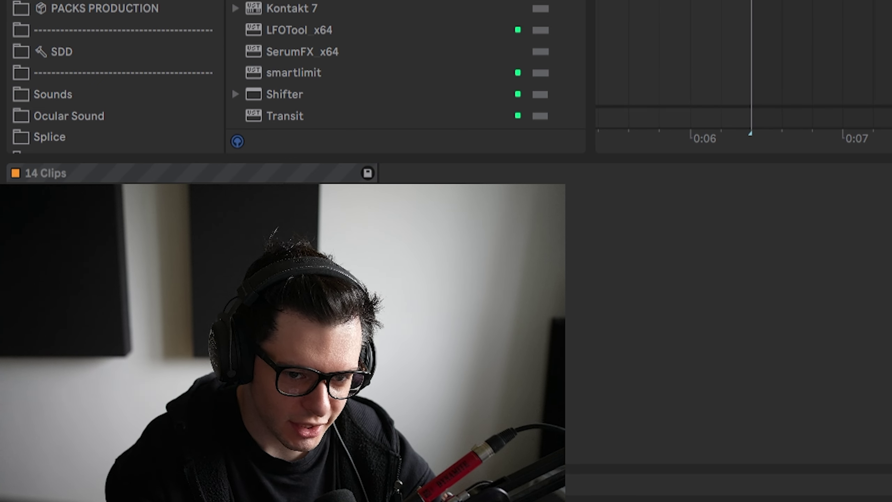
left_click(335, 55)
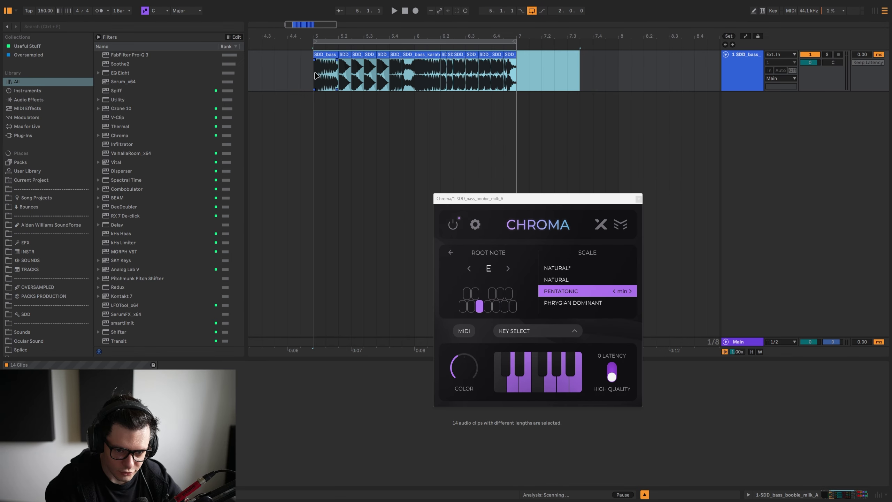
left_click(316, 76)
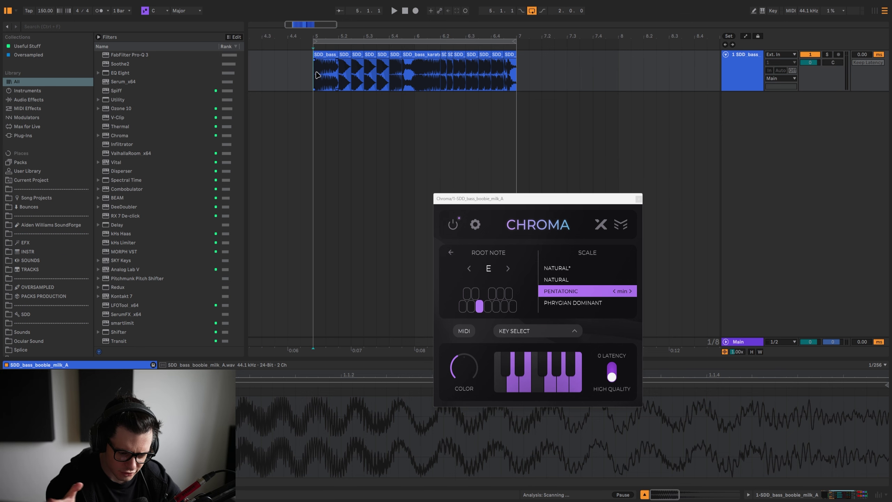
key("shift+Tab")
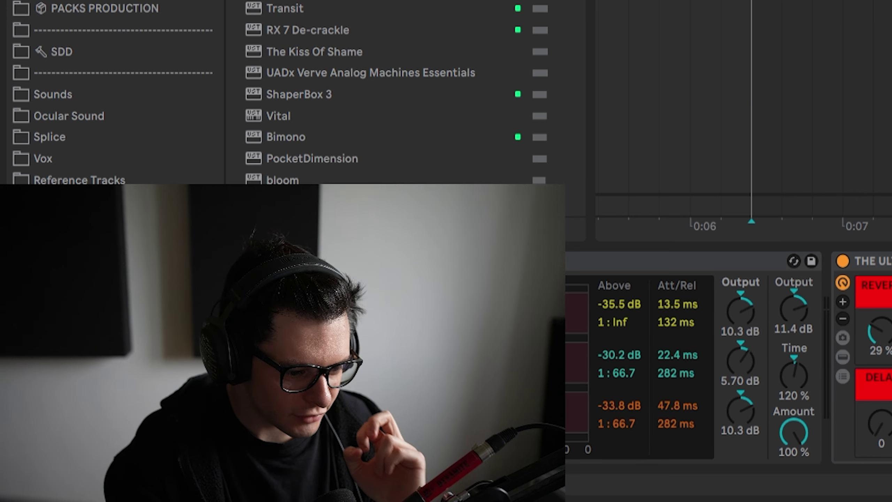
Step: Load Infiltrator on the bass track, close the Chroma window, and move the Infiltrator window fully into view
double_click(121, 135)
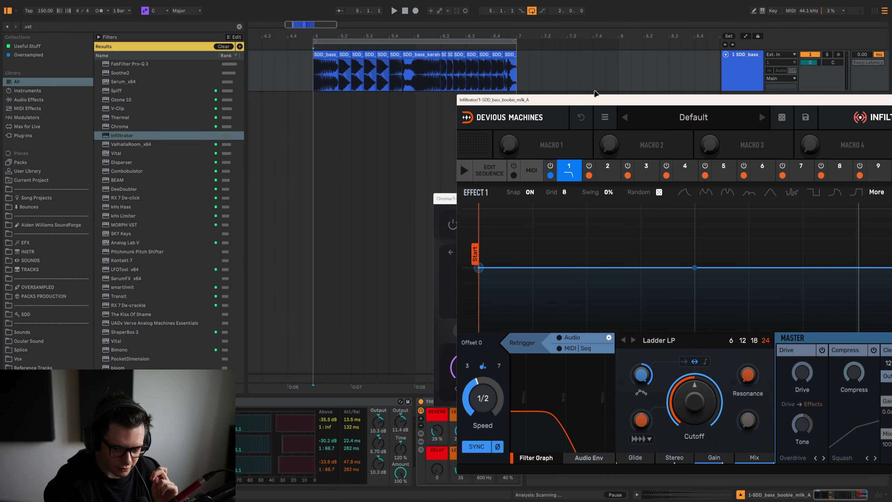
left_click_drag(591, 100, 717, 130)
left_click(514, 199)
left_click(636, 198)
left_click_drag(650, 129, 158, 53)
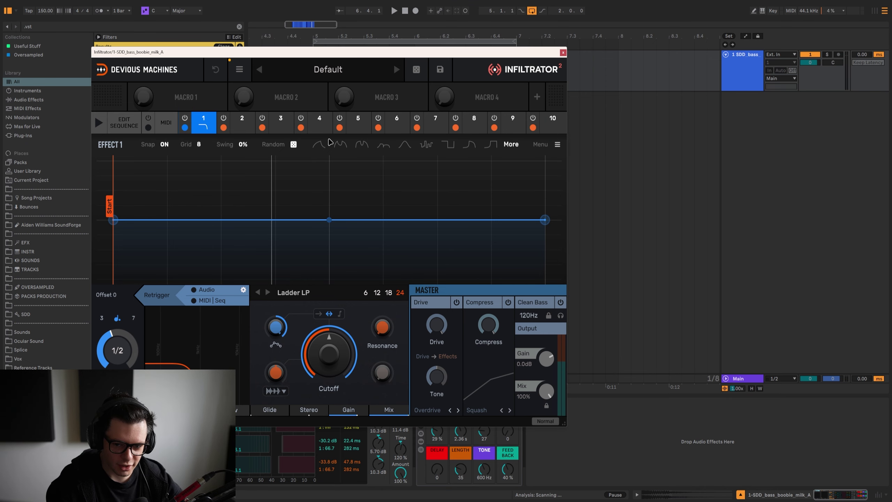
Step: Browse the effect types available for Infiltrator's Effect 1 slot, and randomize the preset
left_click(205, 127)
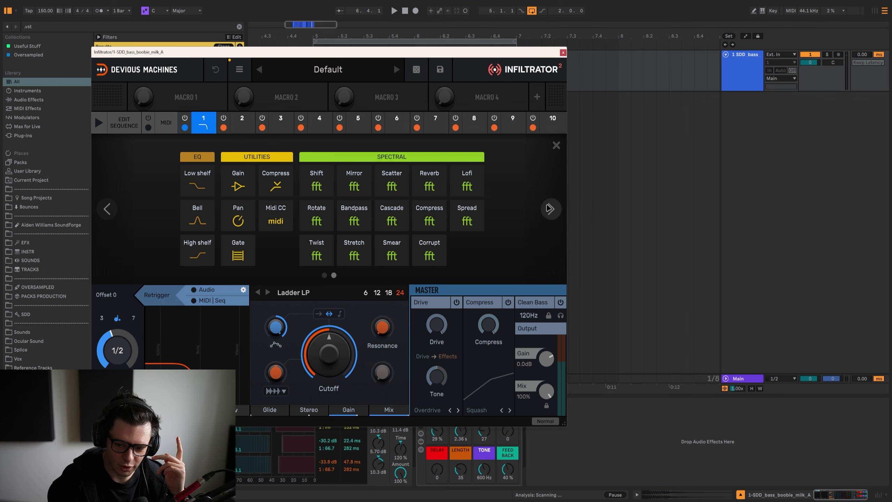
left_click(549, 209)
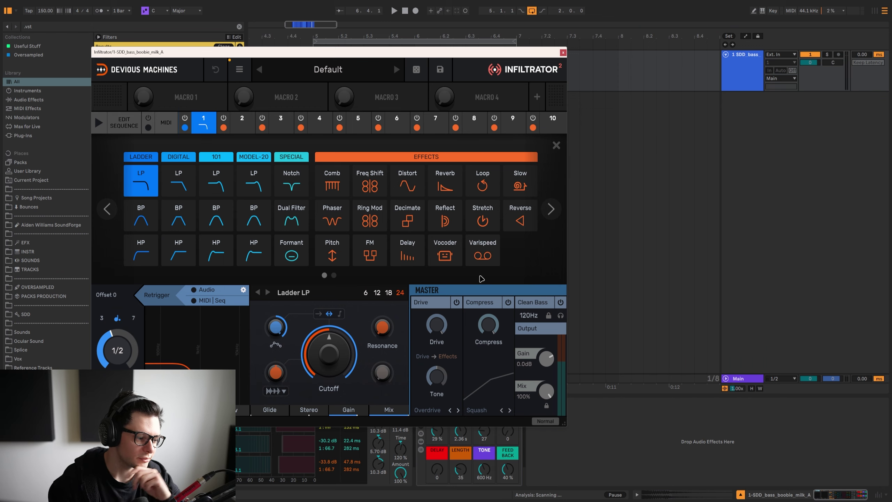
left_click(204, 127)
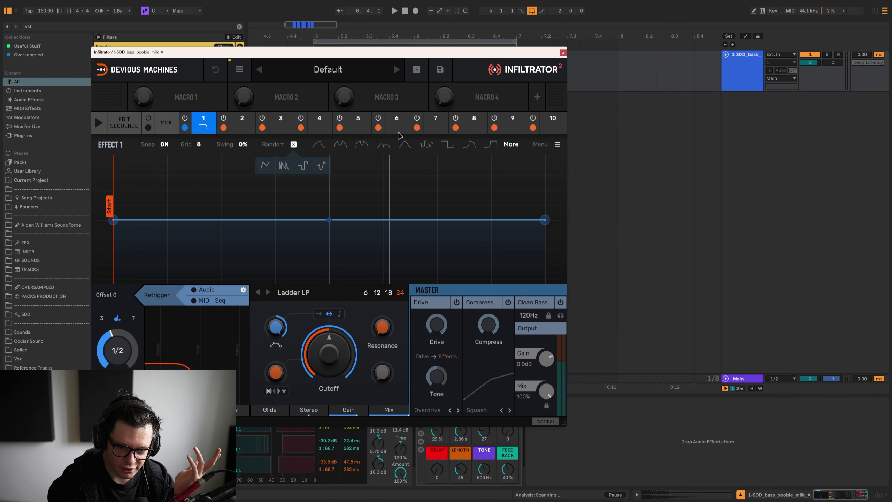
left_click(417, 74)
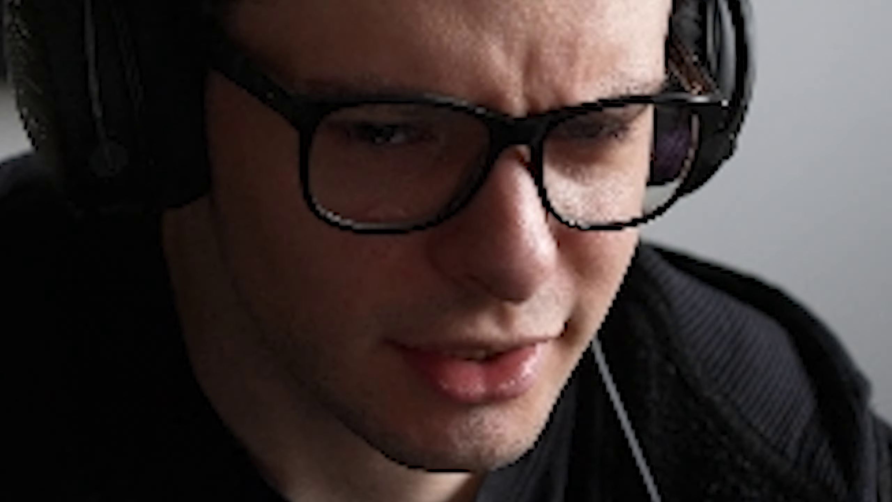
Step: Randomize Infiltrator's preset again, hide the browser, and turn down the Redesign and Redesign 2 macros
left_click(417, 65)
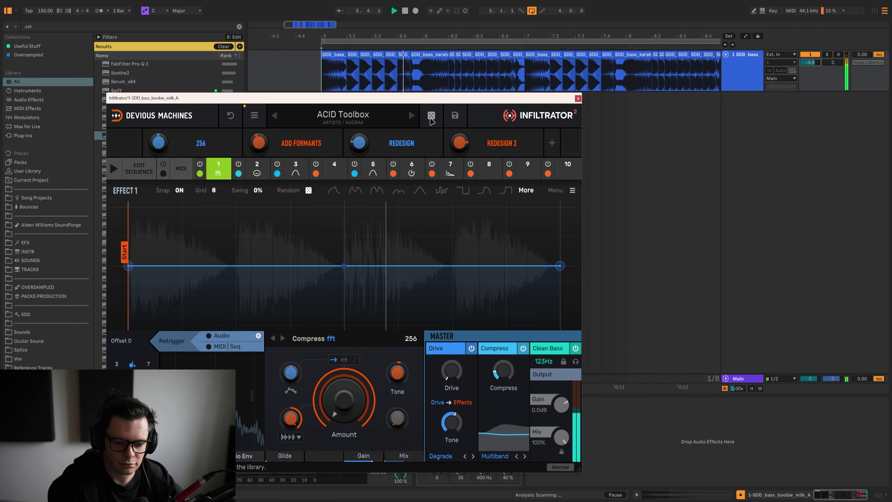
key("ctrl+alt+b")
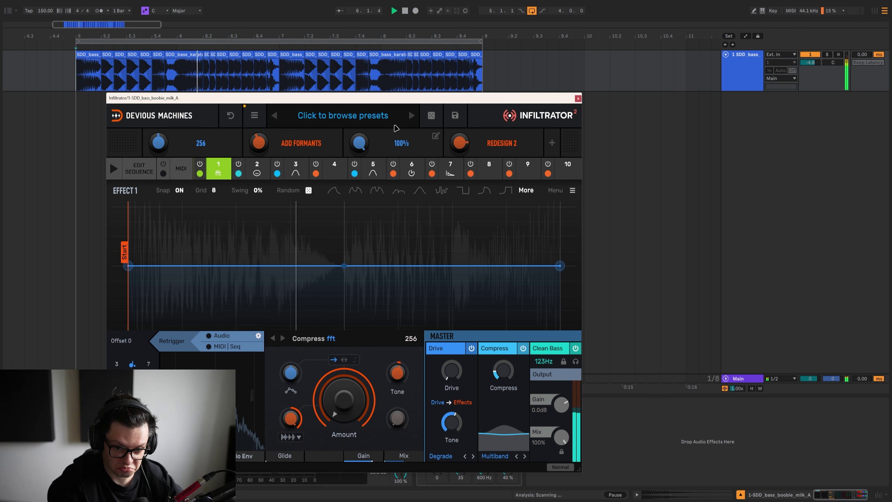
left_click_drag(360, 143, 359, 190)
left_click_drag(460, 144, 460, 190)
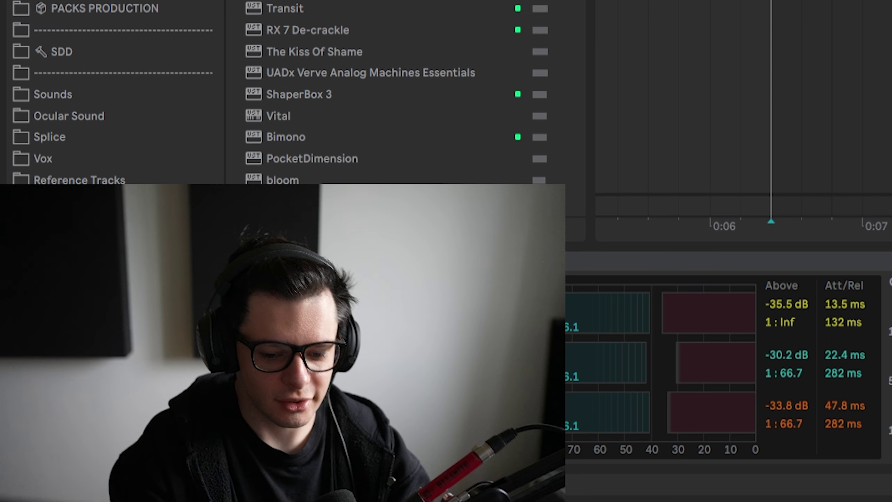
Step: Check ValhallaRoom's preset list, move its window clear of the browser, and sweep the reverb mix up before lowering it to 0%
left_click(282, 251)
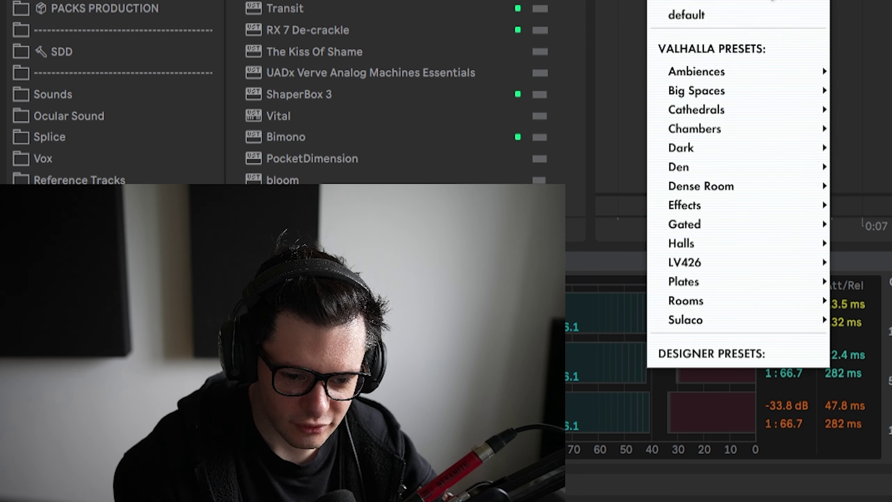
left_click(302, 301)
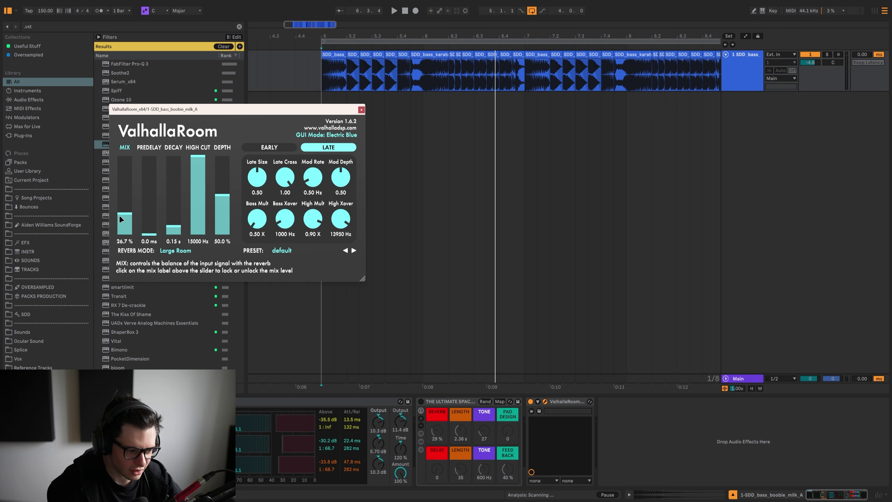
left_click_drag(229, 108, 378, 99)
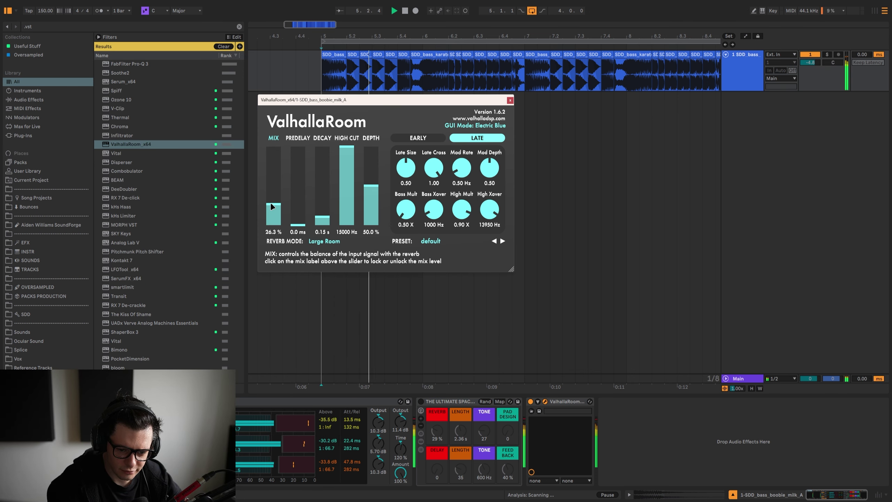
left_click_drag(272, 206, 273, 136)
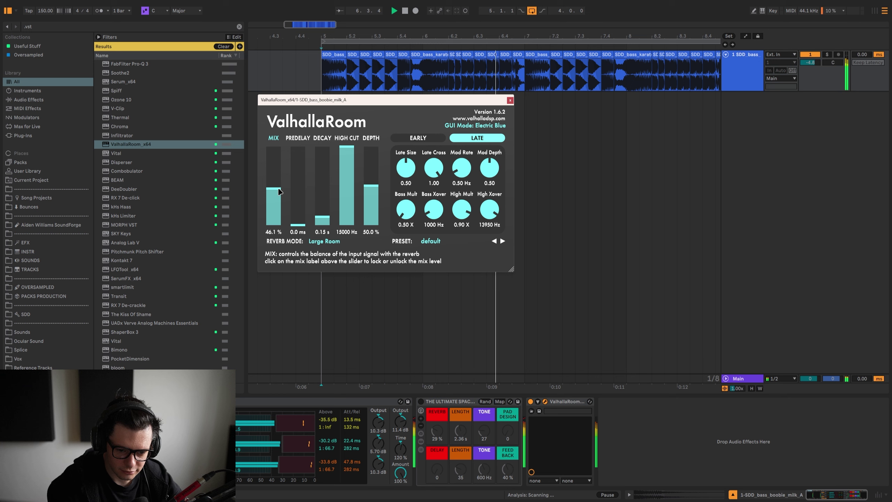
left_click_drag(278, 191, 274, 232)
Step: Browse ValhallaRoom's reverb modes, choose Large Room, and remove the reverb from the bass track
left_click(316, 242)
left_click(347, 266)
key("space")
left_click(333, 243)
left_click(329, 250)
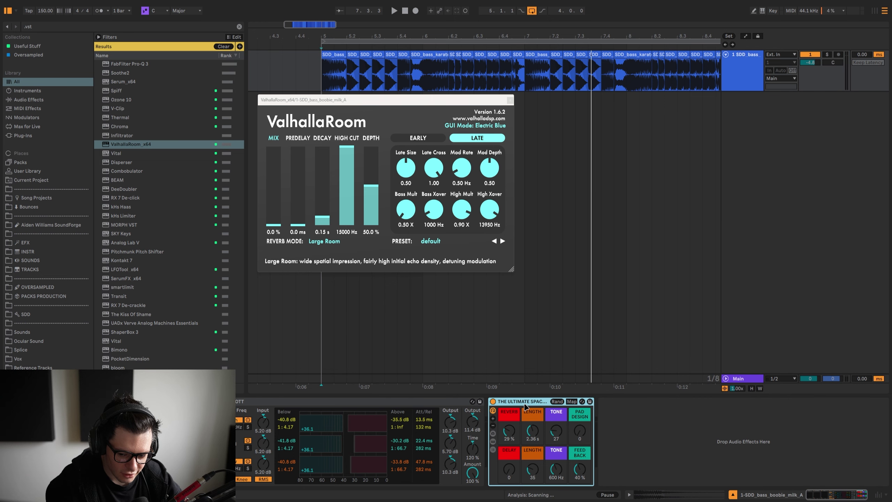
key("space")
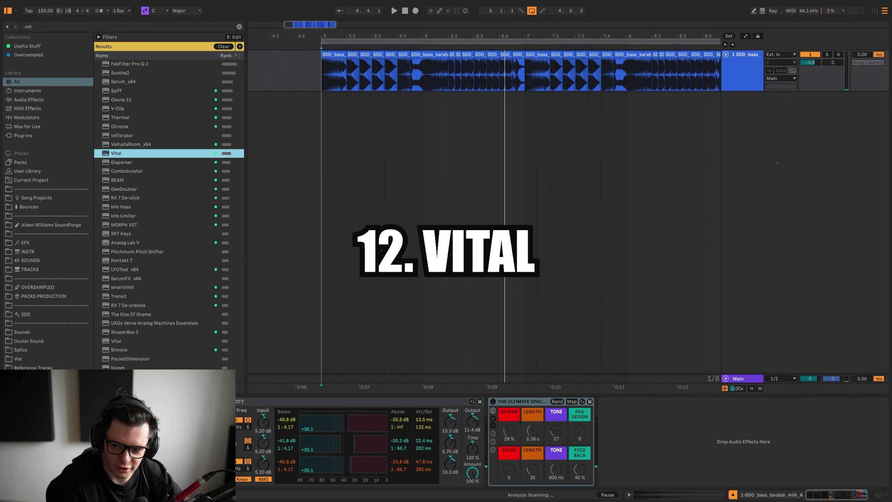
Step: Load Vital on a new MIDI track and audition the favourites BS SUS Gargloser, BS OS Skrilla - Point'n'click and BS OS Skrilla - Frying Pan
key("Return")
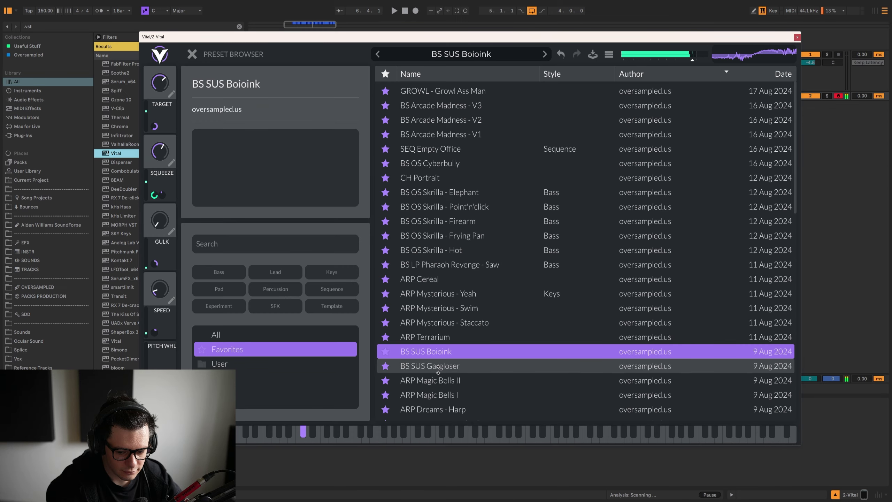
left_click(463, 365)
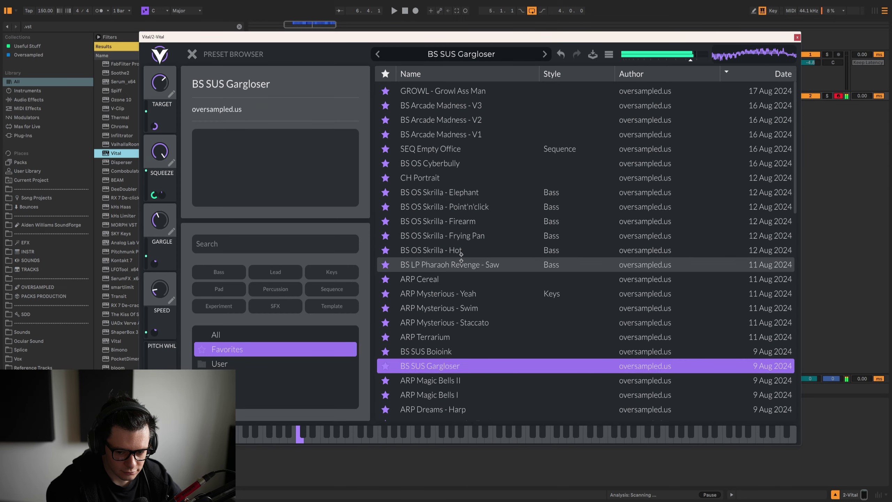
left_click(453, 208)
left_click(453, 235)
Step: Audition Vital's BS Biohazard Hypnosis - Monster, BS Teflon Fury, BS Adam Smasher - Torture and Thunder, and LS Lizard - Original presets
scroll(453, 235, "down", 5)
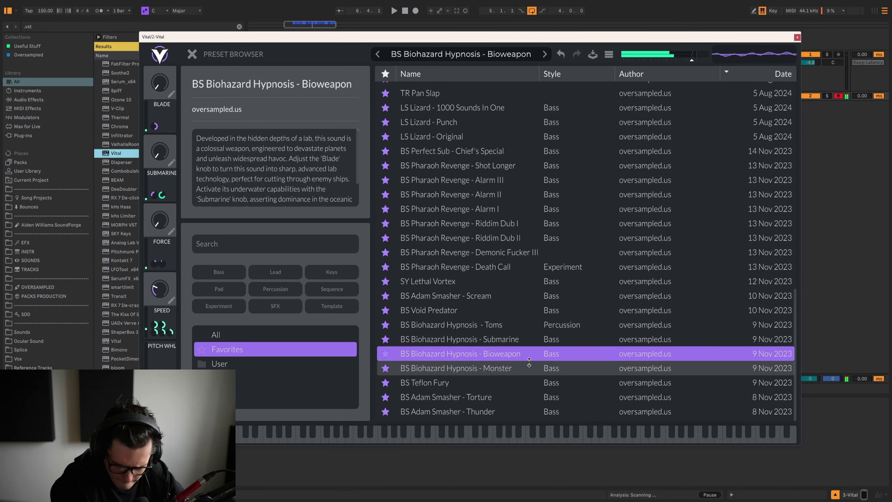
left_click(534, 364)
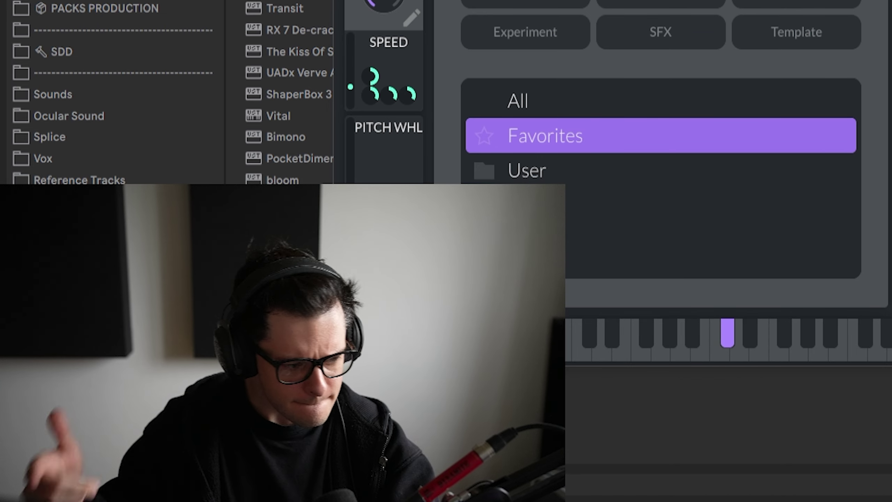
left_click(516, 383)
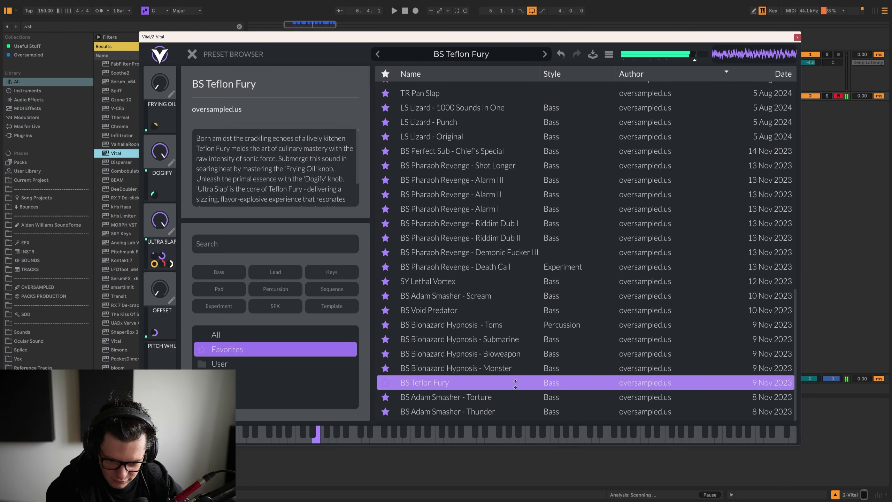
left_click(505, 396)
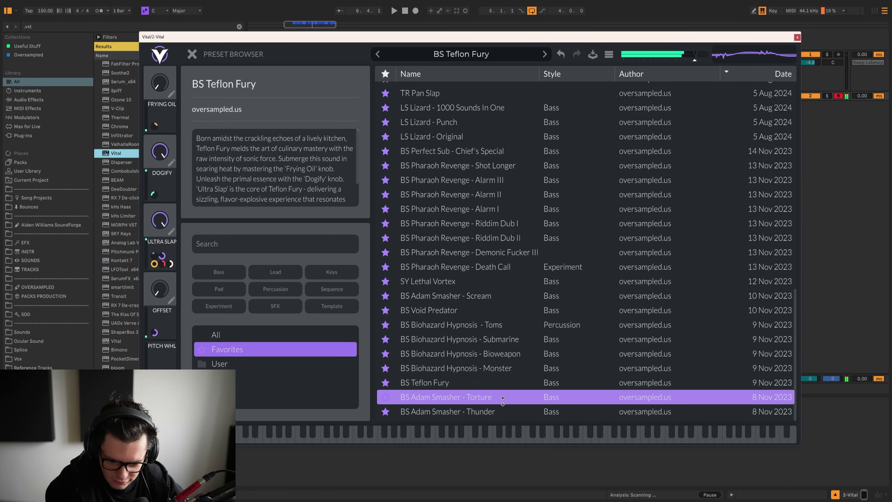
left_click(494, 411)
left_click(443, 136)
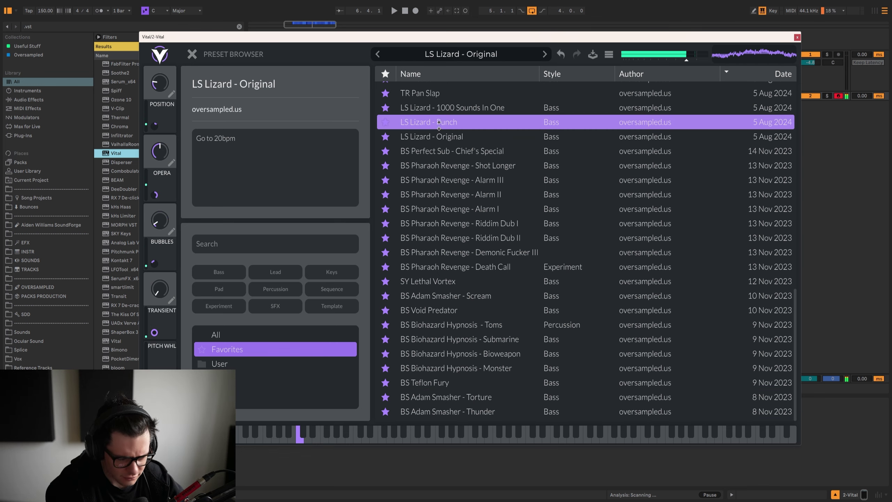
Step: Audition the Vital presets SEQ Disco, SEQ Awakening, SEQ Mech Factory and BS Biohazard Hypnosis - Toms
scroll(443, 211, "up", 6)
left_click(443, 209)
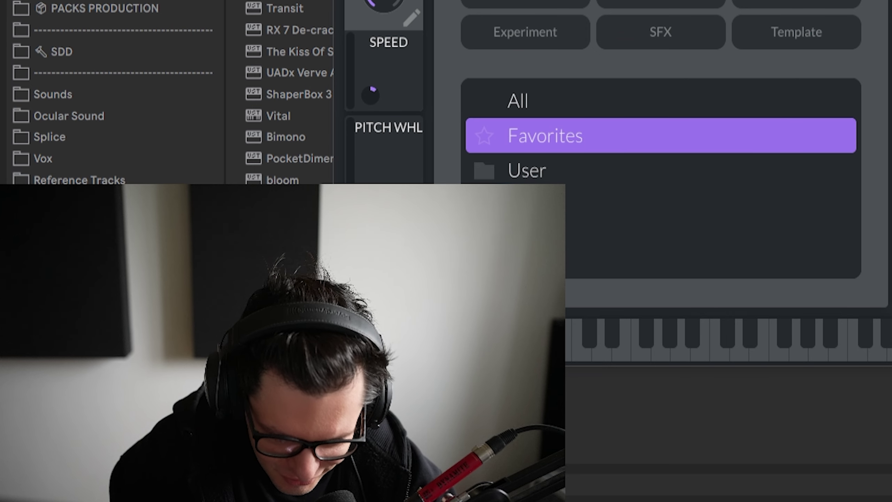
left_click(439, 207)
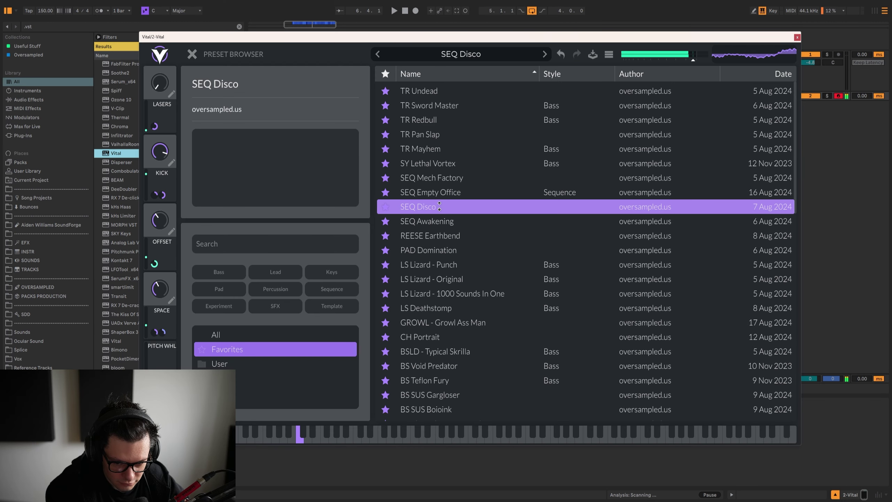
left_click(438, 220)
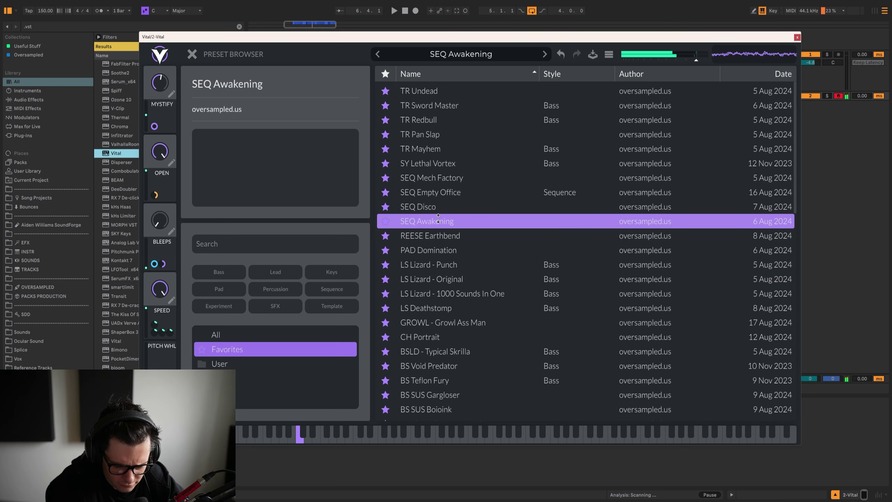
left_click(444, 192)
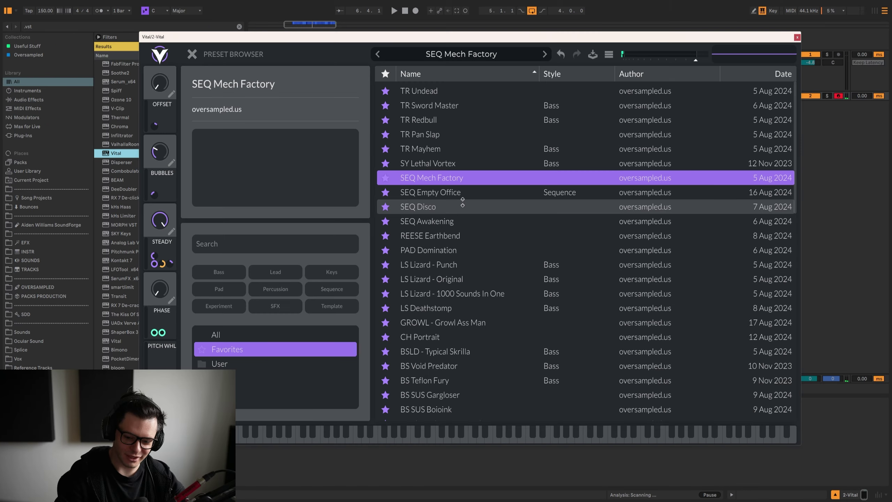
scroll(443, 211, "down", 6)
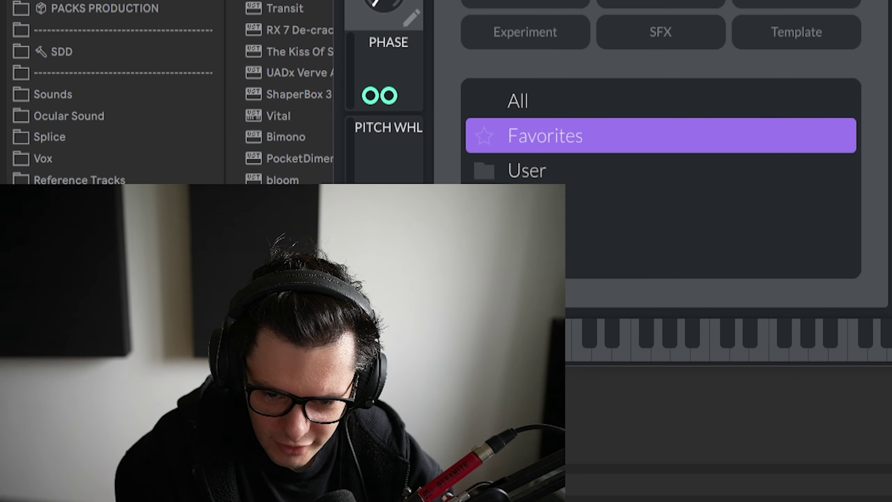
left_click(488, 229)
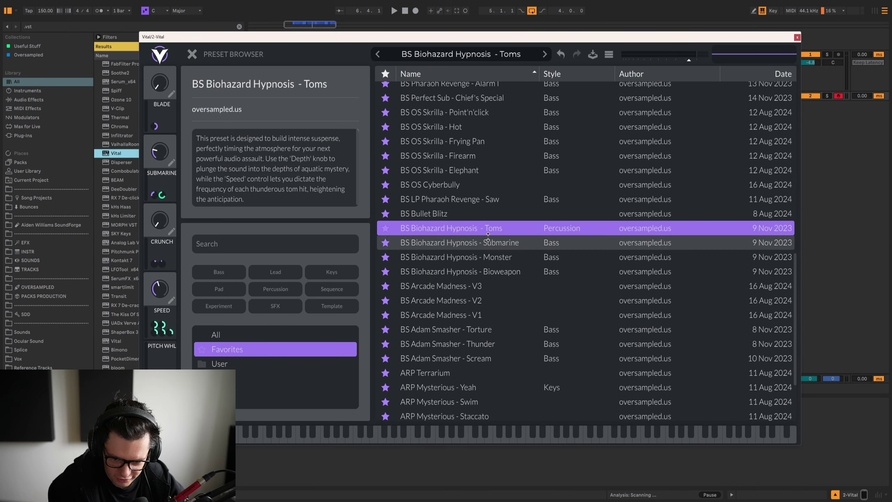
key("a")
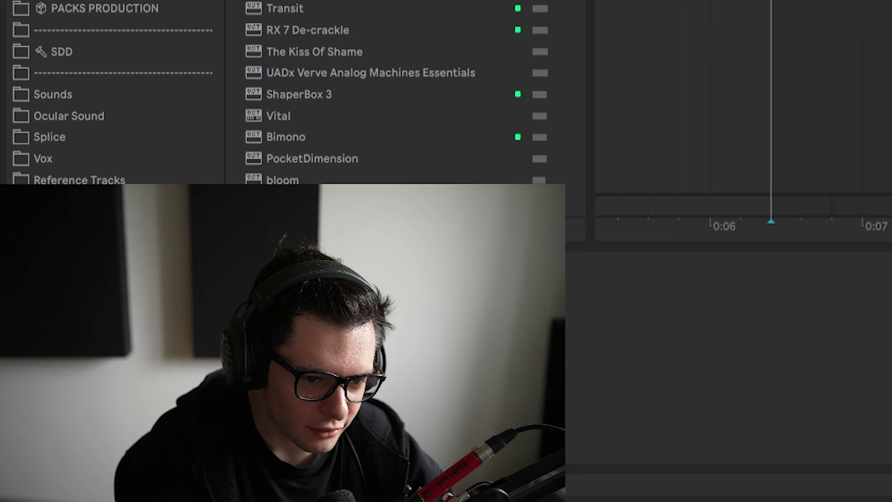
Step: Load Disperser on the bass track and play the bass sequence through it
left_click(118, 162)
left_click_drag(122, 162, 355, 78)
left_click(350, 78)
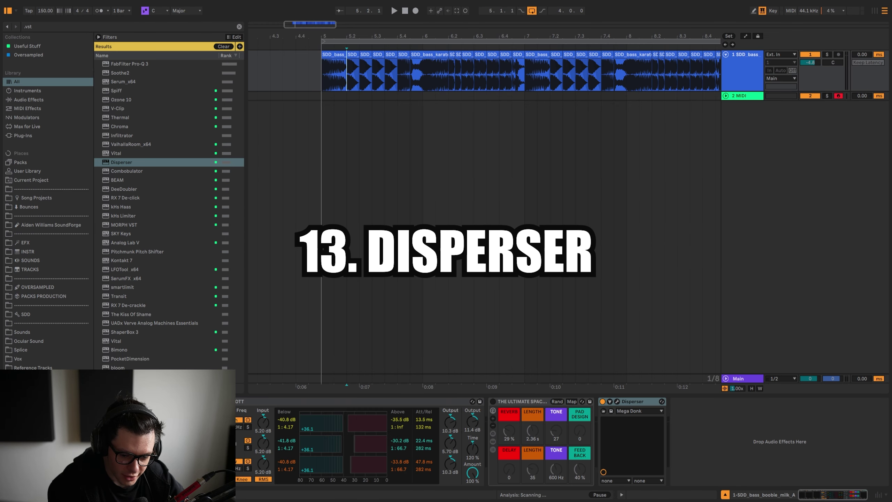
key("space")
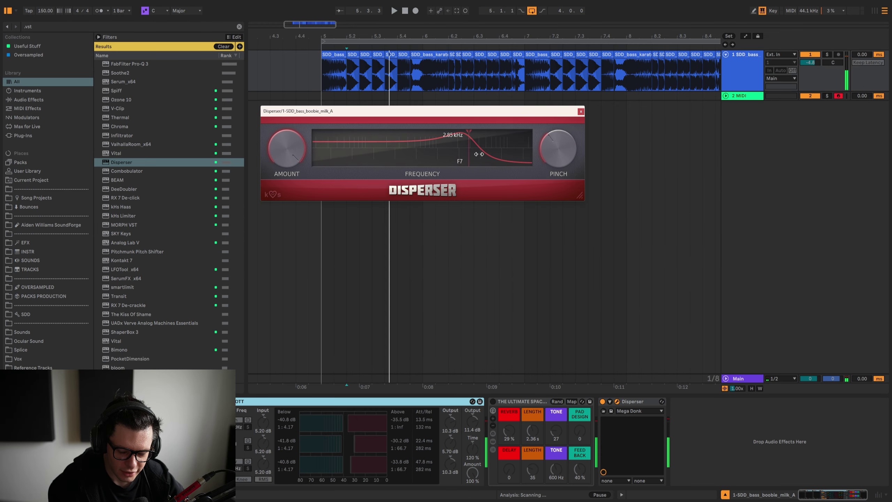
key("space")
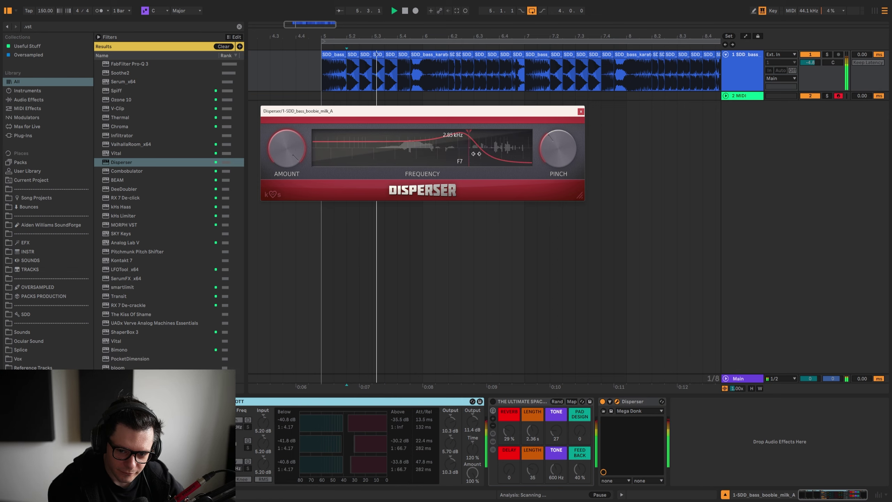
Step: Duplicate Disperser twice on the bass track and sweep its frequency downwards
left_click(632, 401)
key("ctrl+d")
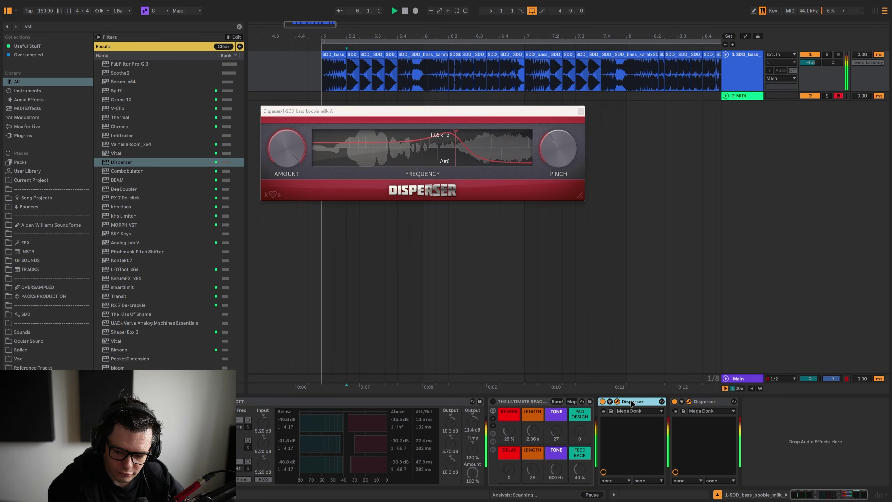
key("ctrl+d")
left_click_drag(457, 148, 365, 151)
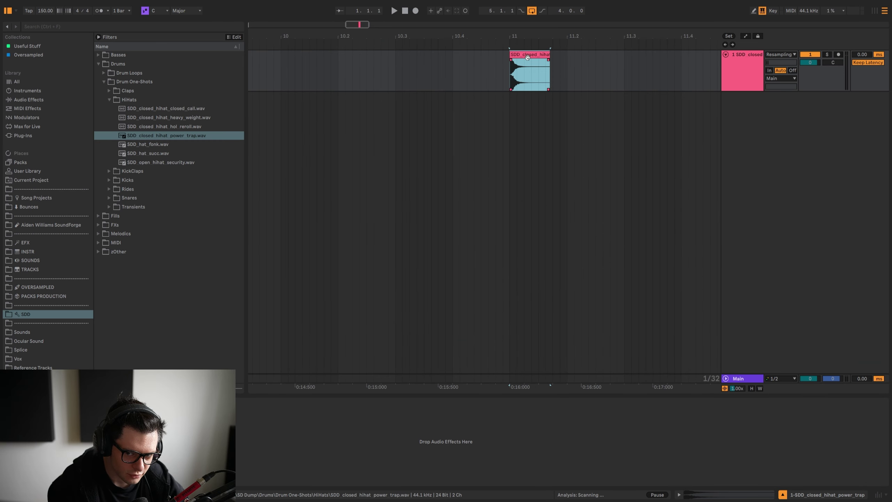
Step: Load Spectral Time on the SDD_closed_hihat_power_trap track, select the hi-hat clip, and play it through the effect
key("space")
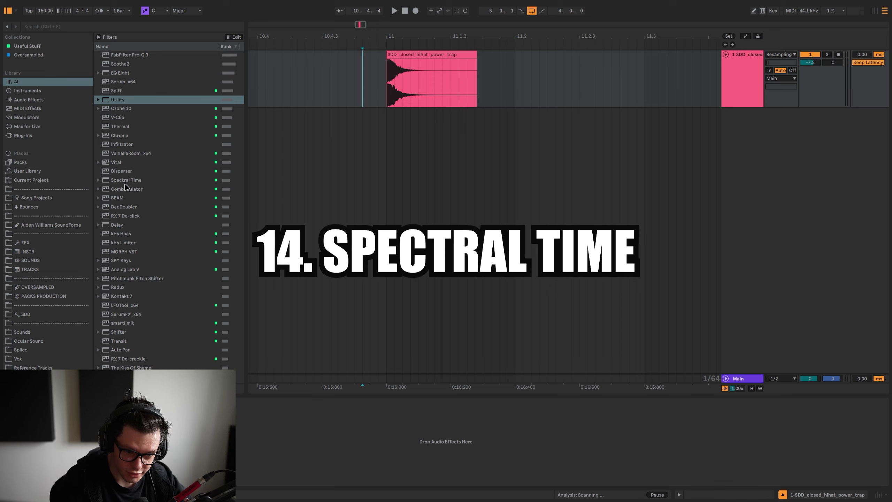
left_click_drag(126, 180, 468, 90)
left_click(437, 54)
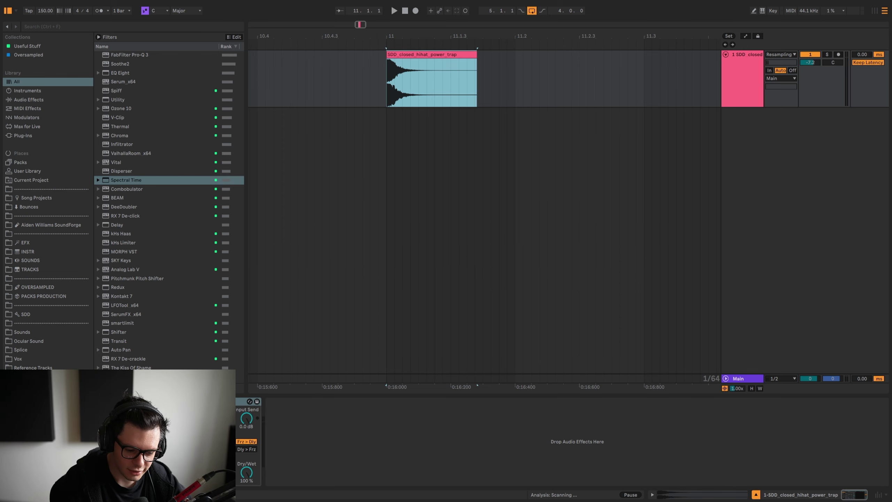
key("space")
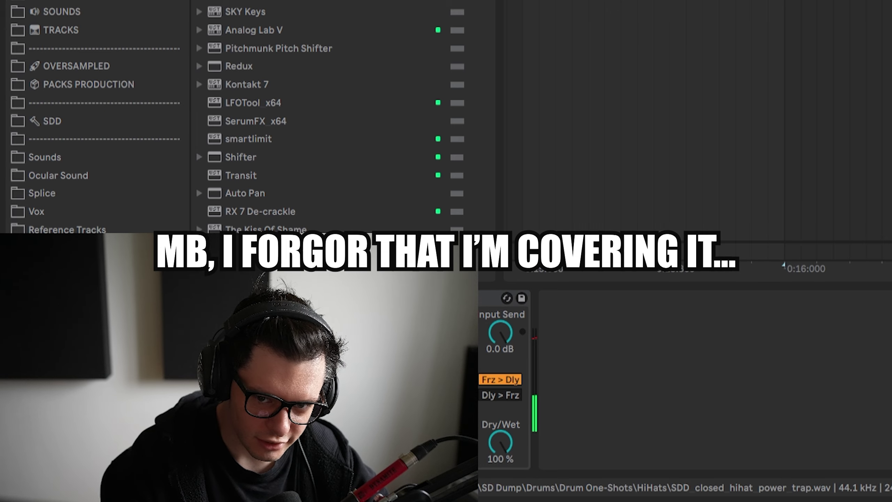
double_click(861, 1)
key("shift+Tab")
key("space")
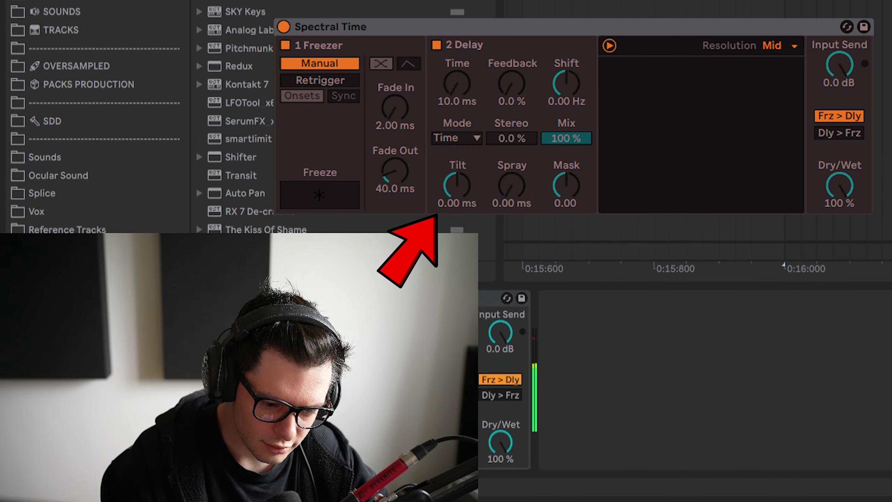
Step: Add SDD_top_butcheek_150bpm.wav to the arrangement and adjust the delay tilt and spray in Spectral Time
left_click(74, 125)
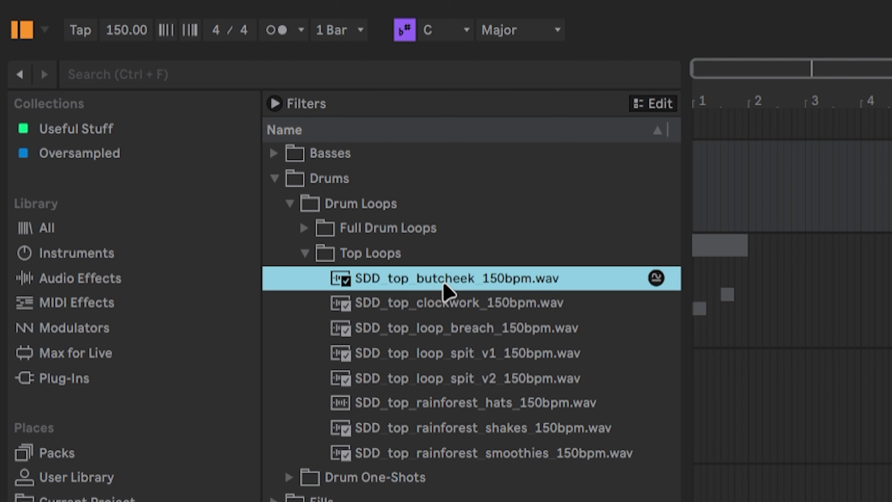
left_click_drag(165, 98, 404, 256)
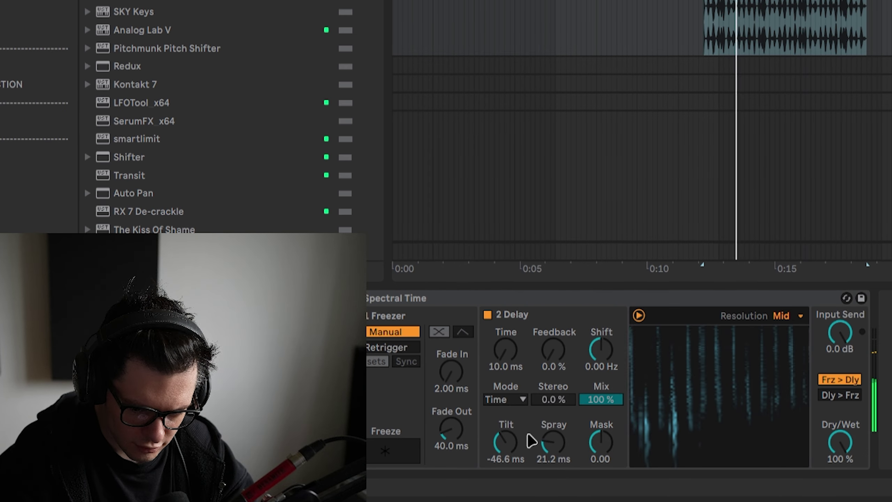
mouse_move(529, 435)
left_mouse_down()
mouse_move(529, 427)
mouse_move(506, 452)
left_mouse_up()
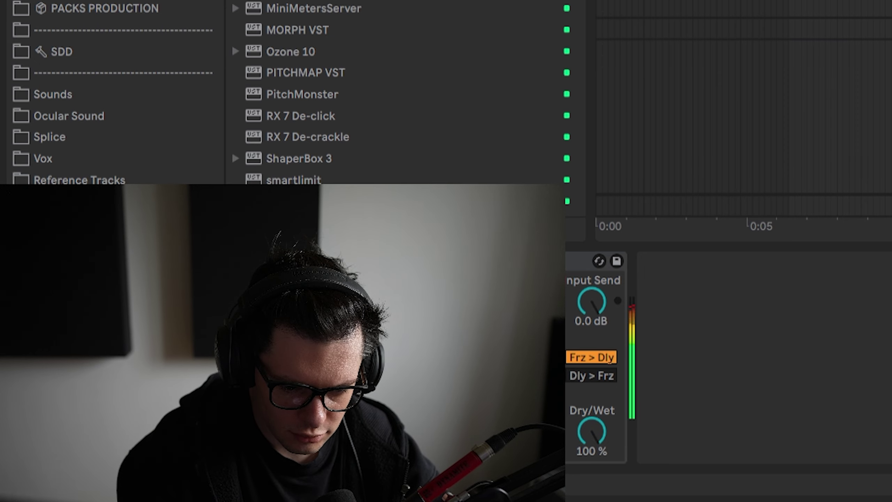
Step: Add the first sample, in C, from the SDD library's Sustained basses folder to the arrangement as an audio clip
left_click(242, 261)
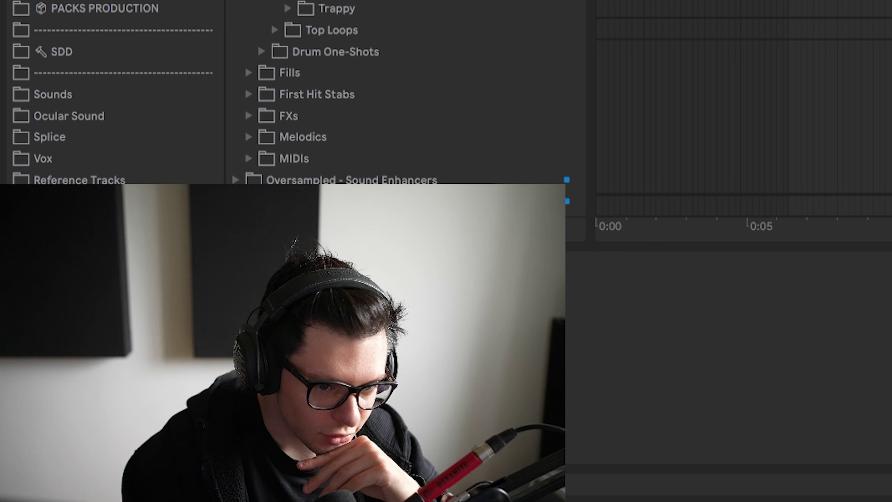
scroll(169, 316, "down", 10)
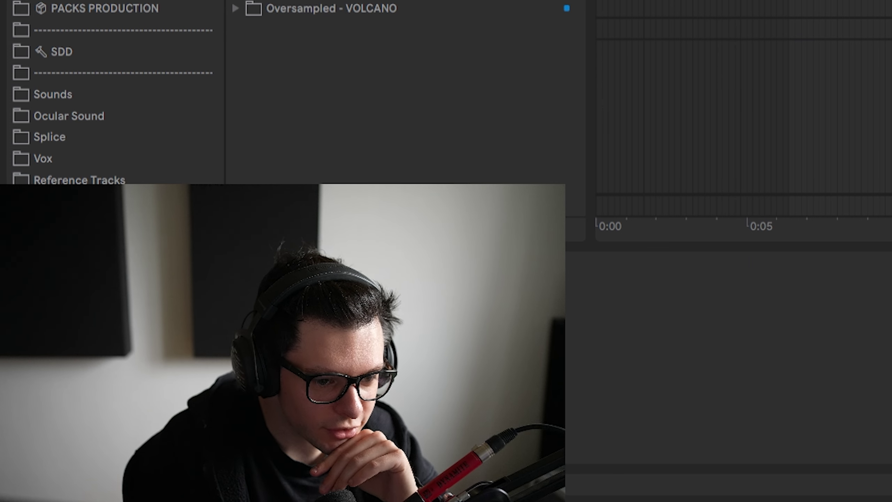
key("Left")
key("Right")
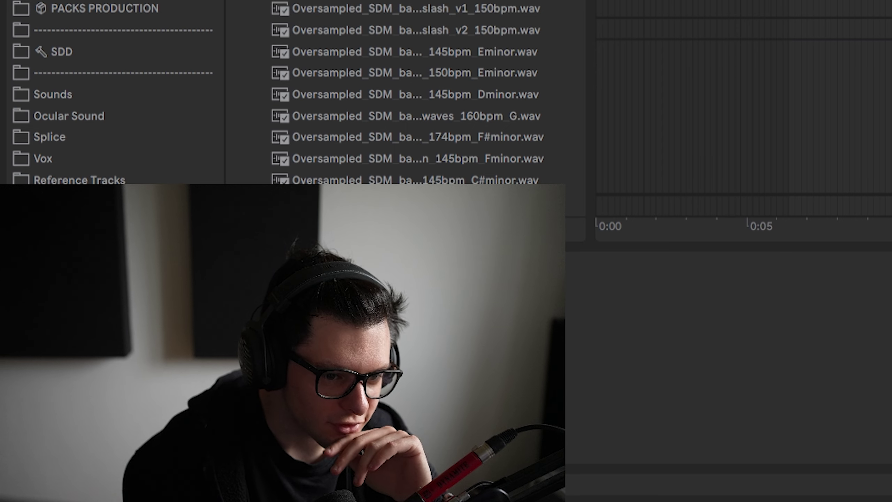
left_click(99, 51)
key("Right")
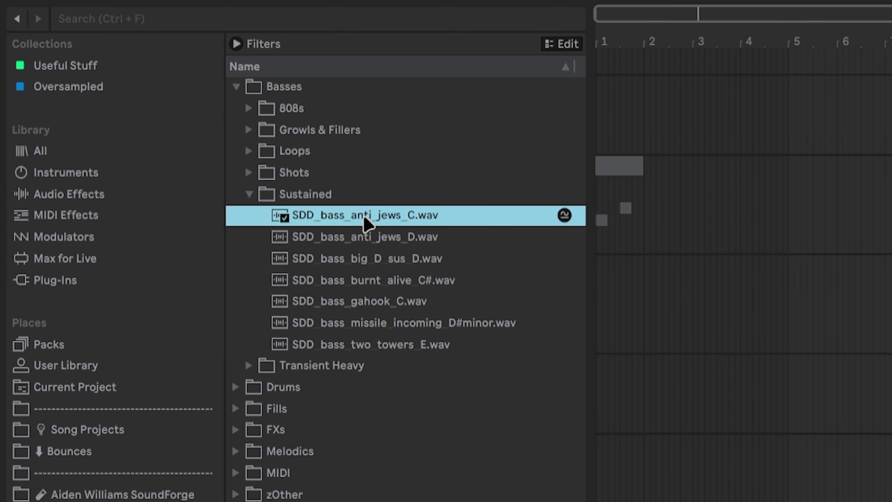
left_click_drag(364, 215, 825, 369)
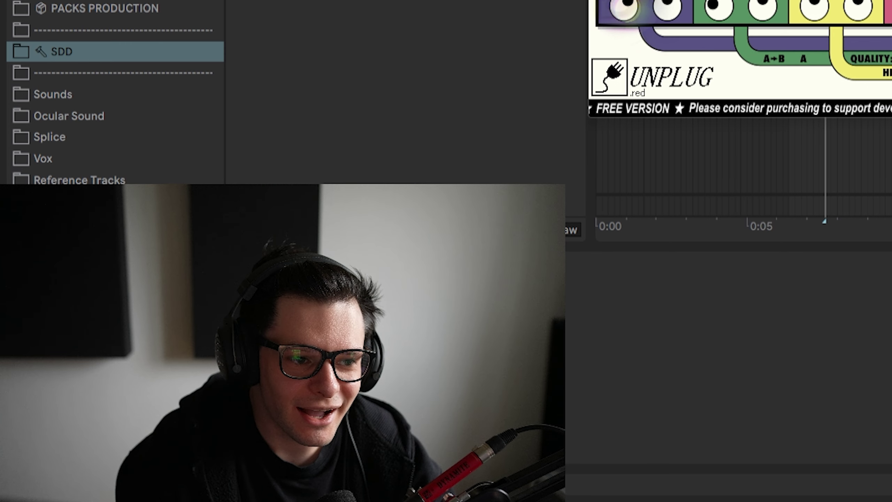
Step: Hide the browser, view the effects available for the High band's empty slot in Prisma, and play the bass through it
key("alt+super+b")
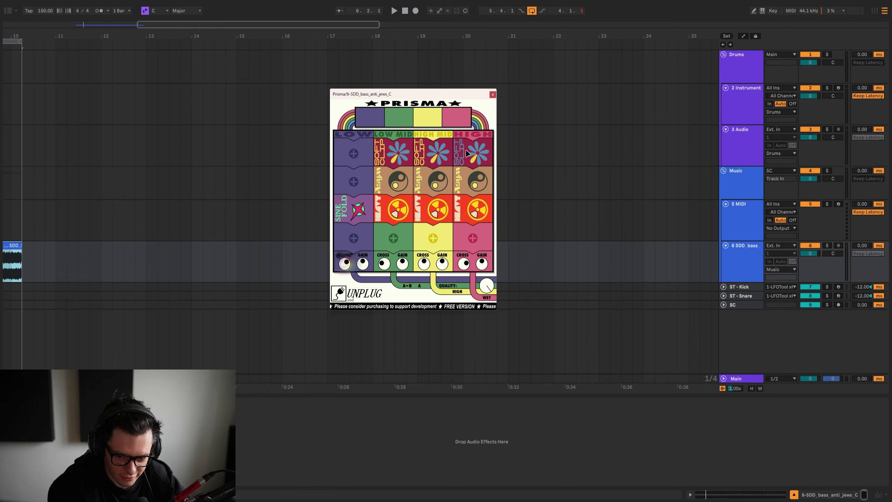
left_click(473, 238)
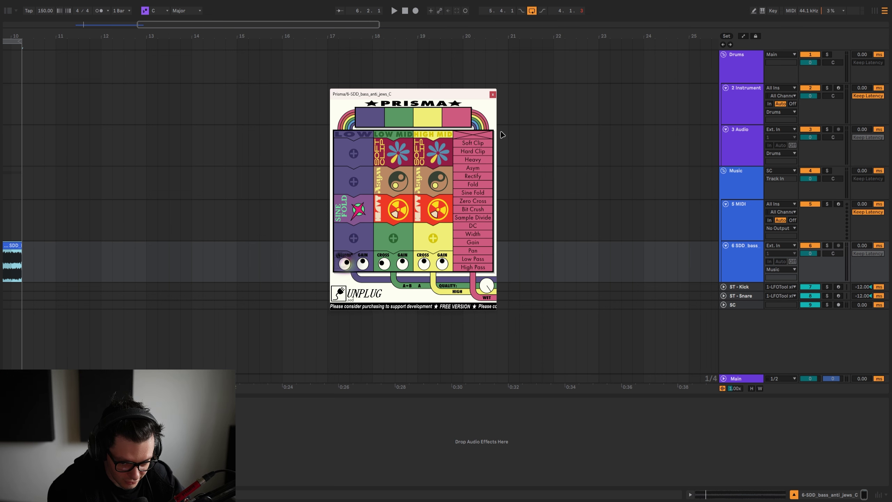
left_click(476, 132)
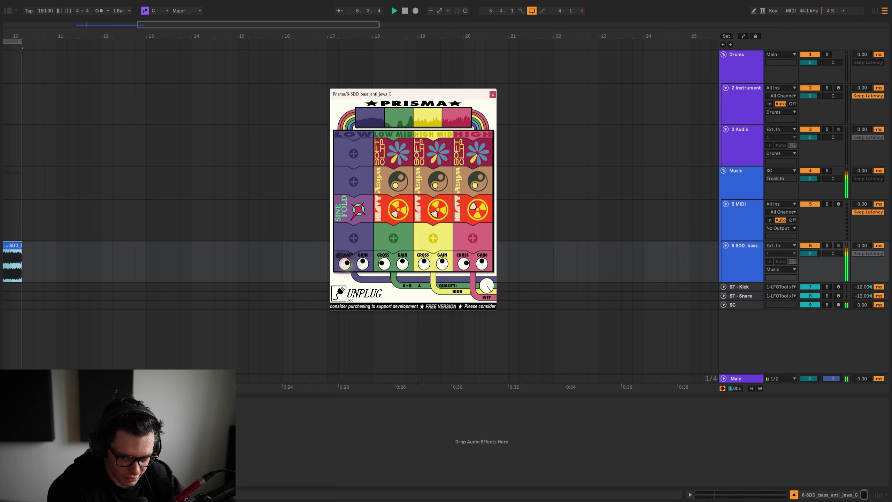
key("space")
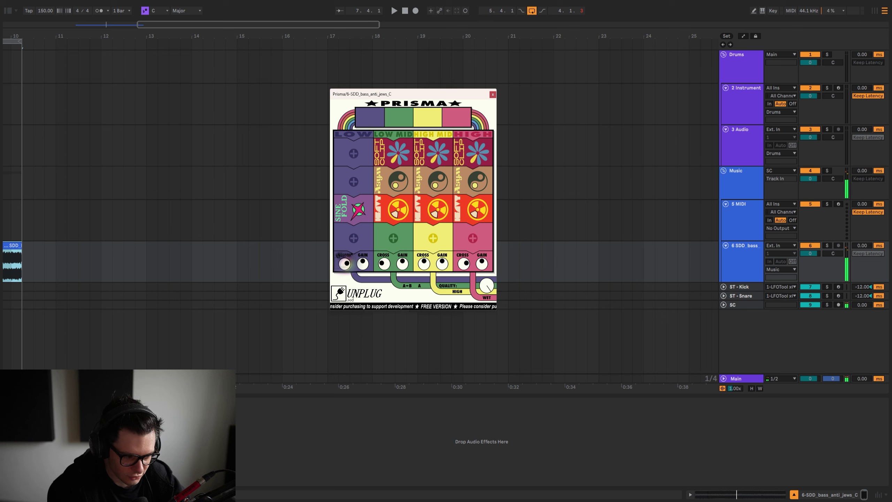
key("space")
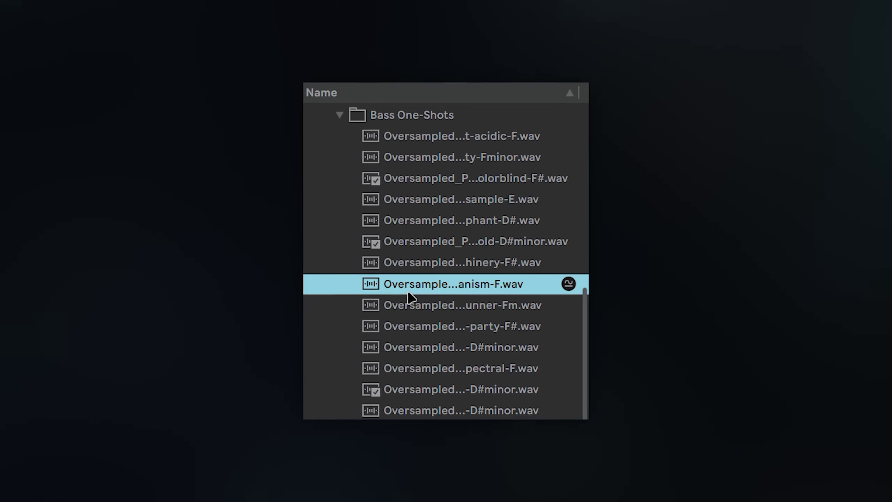
Step: Add bass one-shots to separate tracks in the arrangement, including the colorblind-F#, downsample-E and elephant-D# samples
left_click(438, 350)
left_click(458, 179)
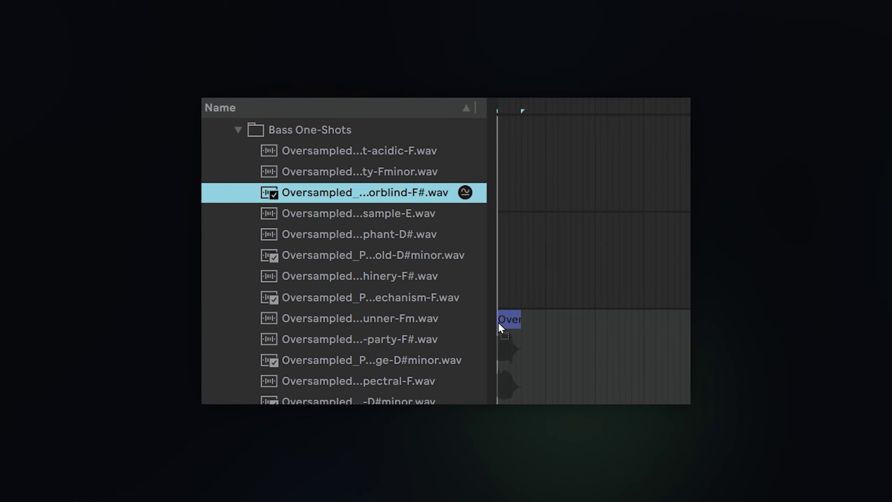
key("Down")
key("Down")
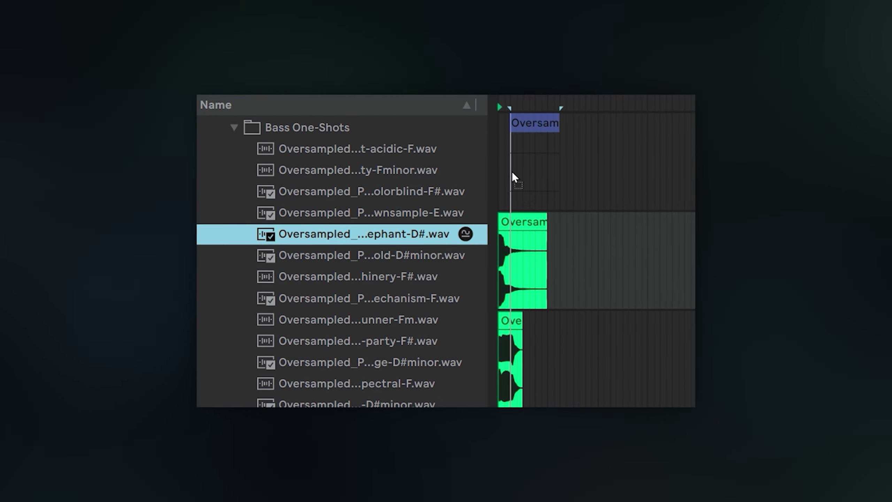